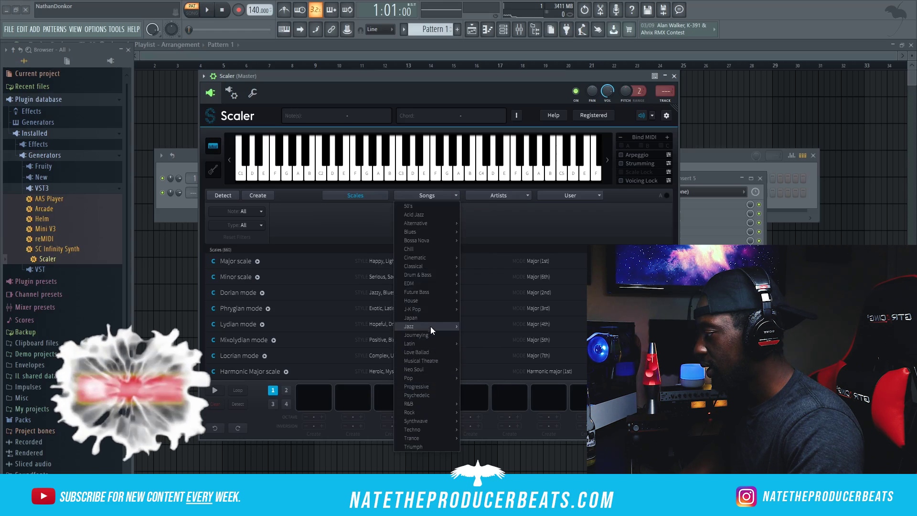
Step: Load the Jazz 6 song chord set in Scaler and audition its chords
{"action": "mouse_move", "coordinate": [431, 326]}
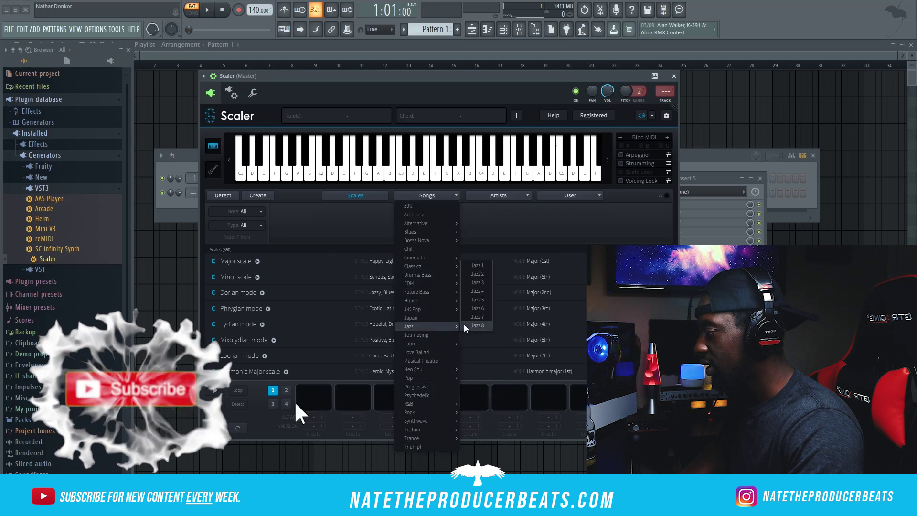
{"action": "left_click", "coordinate": [485, 311]}
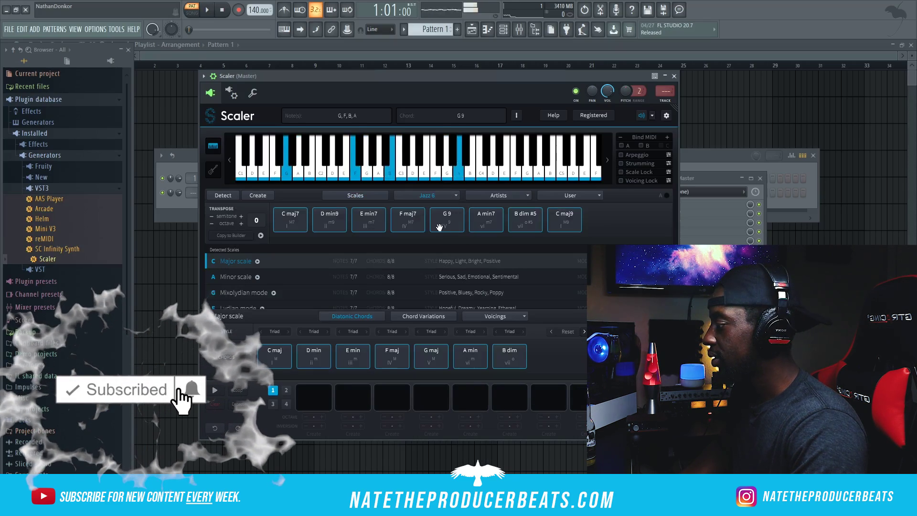
{"action": "left_click", "coordinate": [413, 226]}
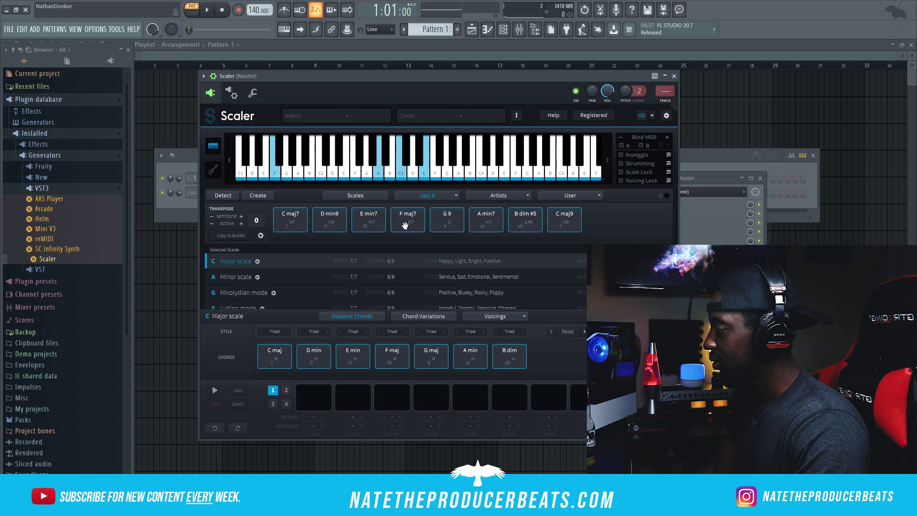
Step: Fill the first four progression slots with F maj7, E min7, D min9 and C maj7, in that order
{"action": "left_click_drag", "start_coordinate": [408, 220], "coordinate": [389, 278]}
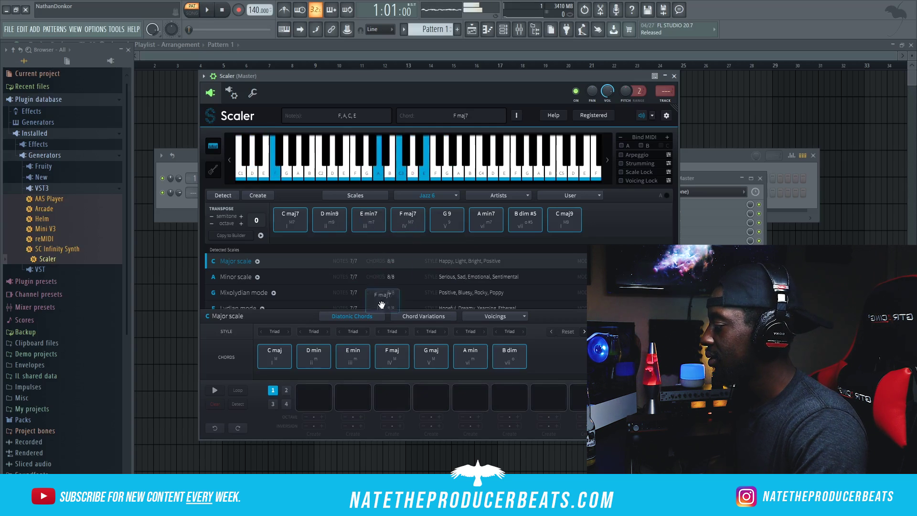
{"action": "left_click_drag", "start_coordinate": [311, 398], "coordinate": [312, 398]}
{"action": "left_click_drag", "start_coordinate": [368, 221], "coordinate": [391, 397]}
{"action": "left_click_drag", "start_coordinate": [290, 219], "coordinate": [316, 282]}
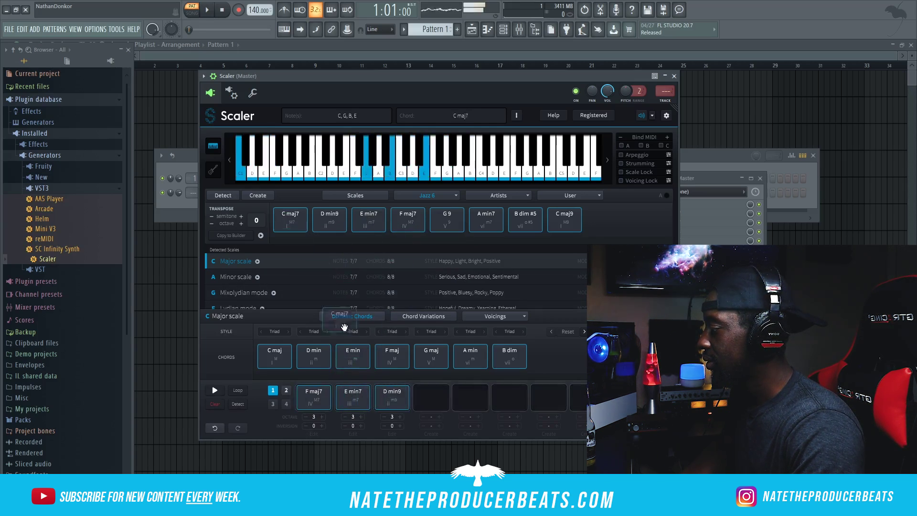
{"action": "left_click_drag", "start_coordinate": [432, 398], "coordinate": [432, 395]}
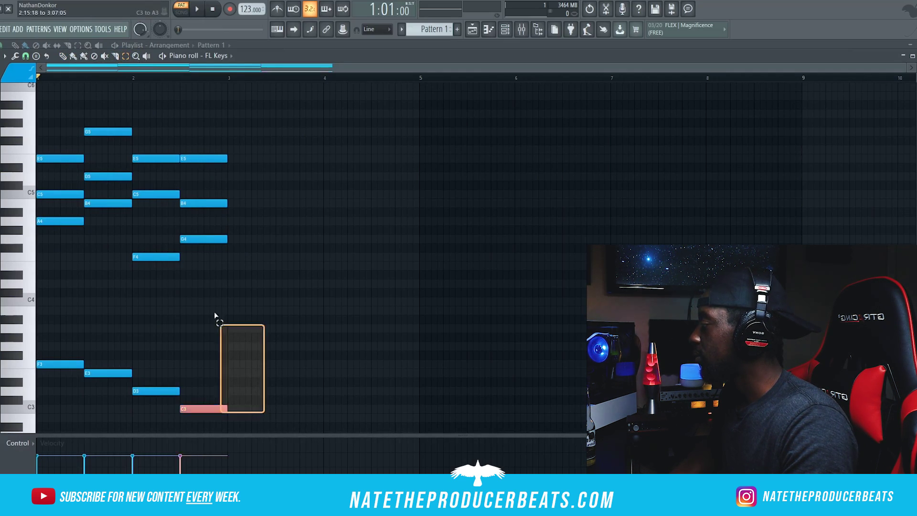
Step: Spread the piano roll chords apart, placing the third chord at bar 5 and the last chord at bar 7
{"action": "left_click_drag", "start_coordinate": [215, 313], "coordinate": [101, 105]}
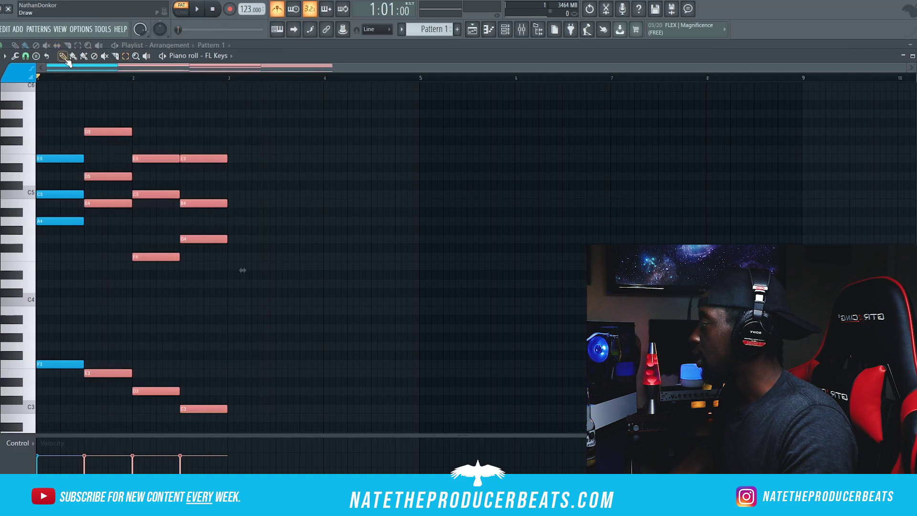
{"action": "left_click_drag", "start_coordinate": [104, 134], "coordinate": [247, 135]}
{"action": "key", "text": "space"}
{"action": "left_click_drag", "start_coordinate": [301, 123], "coordinate": [389, 430]}
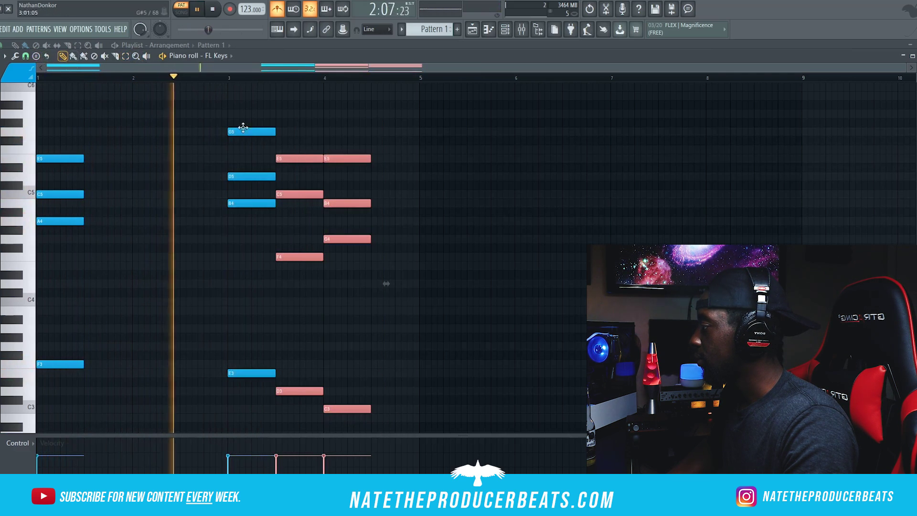
{"action": "left_click_drag", "start_coordinate": [297, 158], "coordinate": [440, 148]}
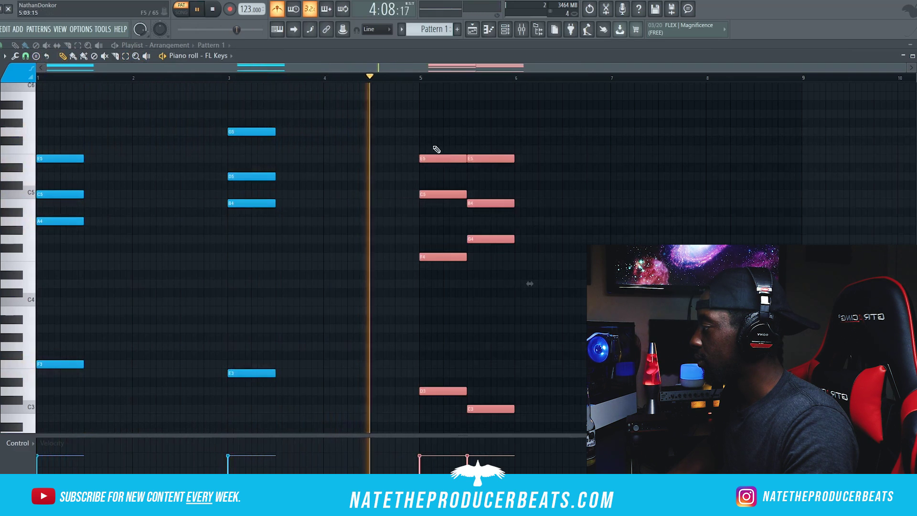
{"action": "left_click_drag", "start_coordinate": [576, 413], "coordinate": [801, 160], "text": "ctrl"}
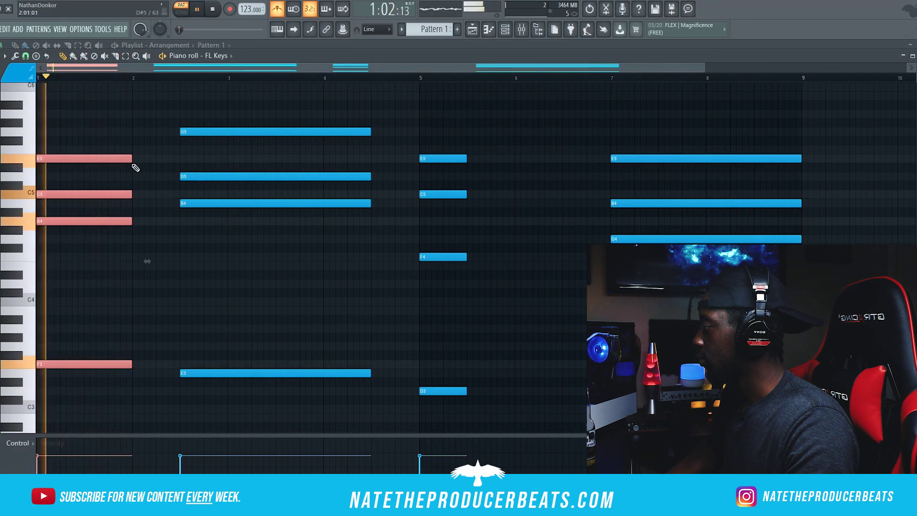
Step: Extend the first chord to the middle of bar 2 and shorten the second chord so it ends at bar 3
{"action": "left_click_drag", "start_coordinate": [130, 160], "coordinate": [176, 166]}
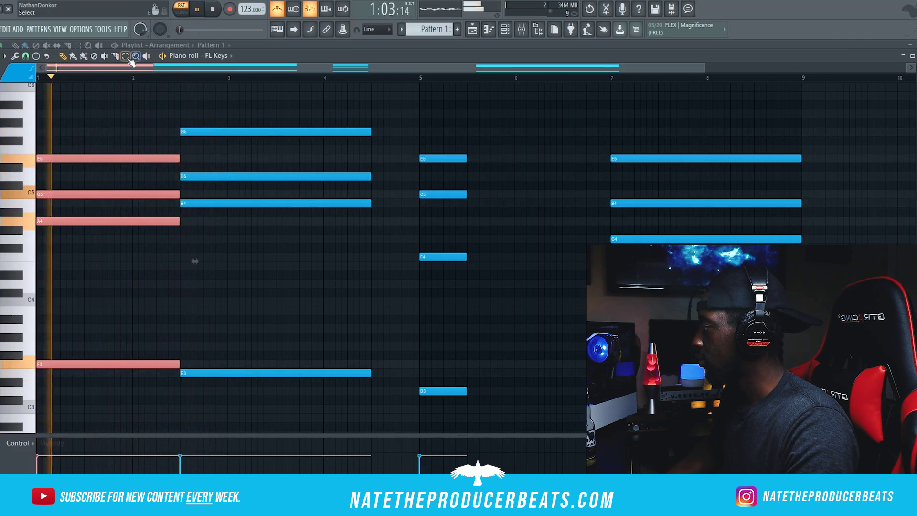
{"action": "left_click_drag", "start_coordinate": [303, 99], "coordinate": [359, 396]}
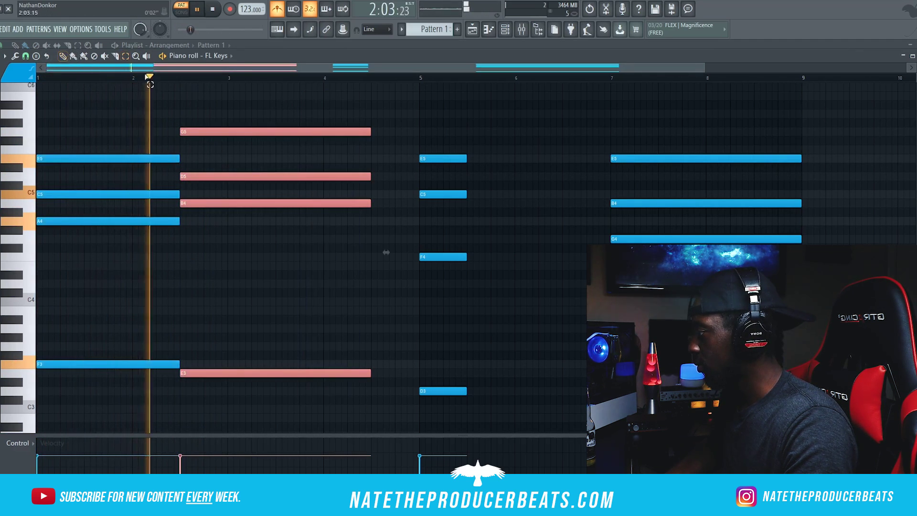
{"action": "left_click", "coordinate": [63, 56]}
{"action": "left_click_drag", "start_coordinate": [370, 131], "coordinate": [226, 132]}
Step: Place the third chord from bar 3 to bar 5, and pull the last chord back to late bar 5
{"action": "left_click", "coordinate": [125, 56]}
{"action": "left_click_drag", "start_coordinate": [402, 139], "coordinate": [482, 430]}
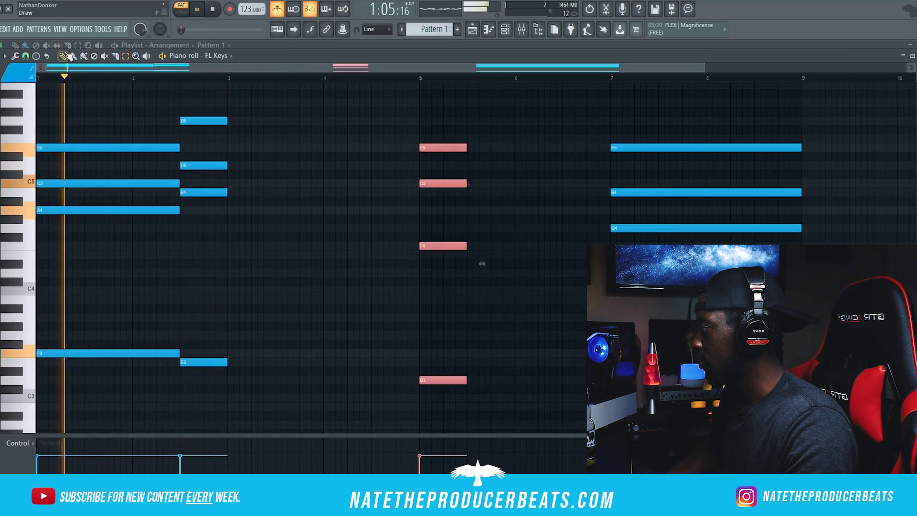
{"action": "left_click", "coordinate": [64, 56]}
{"action": "mouse_move", "coordinate": [449, 148]}
{"action": "left_mouse_down"}
{"action": "mouse_move", "coordinate": [257, 148]}
{"action": "mouse_move", "coordinate": [418, 149]}
{"action": "left_mouse_up"}
{"action": "scroll", "coordinate": [483, 182], "scroll_direction": "down", "scroll_amount": 1}
{"action": "scroll", "coordinate": [434, 201], "scroll_direction": "up", "scroll_amount": 3}
{"action": "left_click_drag", "start_coordinate": [822, 287], "coordinate": [428, 173]}
{"action": "left_click_drag", "start_coordinate": [627, 199], "coordinate": [484, 207]}
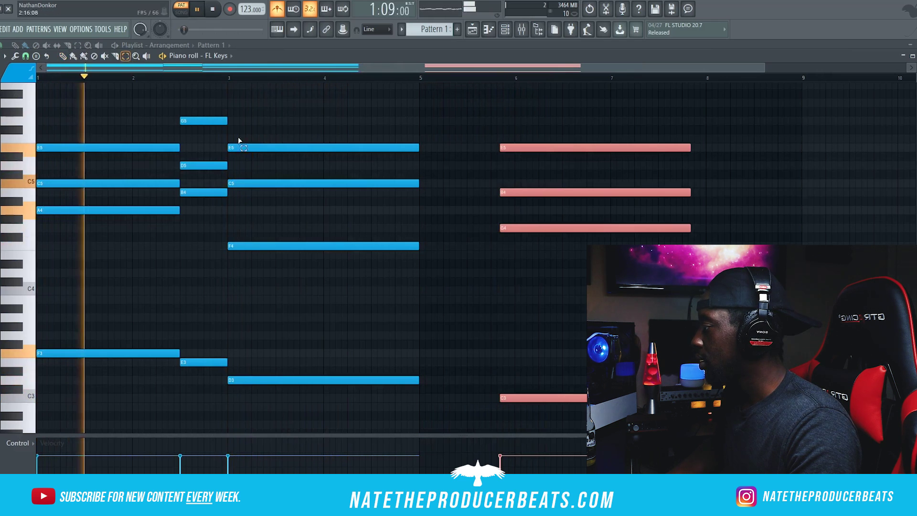
Step: Shift the second and third chords half a bar later so the second one starts at bar 3, and play the pattern
{"action": "left_click_drag", "start_coordinate": [416, 399], "coordinate": [362, 164]}
{"action": "left_click_drag", "start_coordinate": [381, 409], "coordinate": [362, 119]}
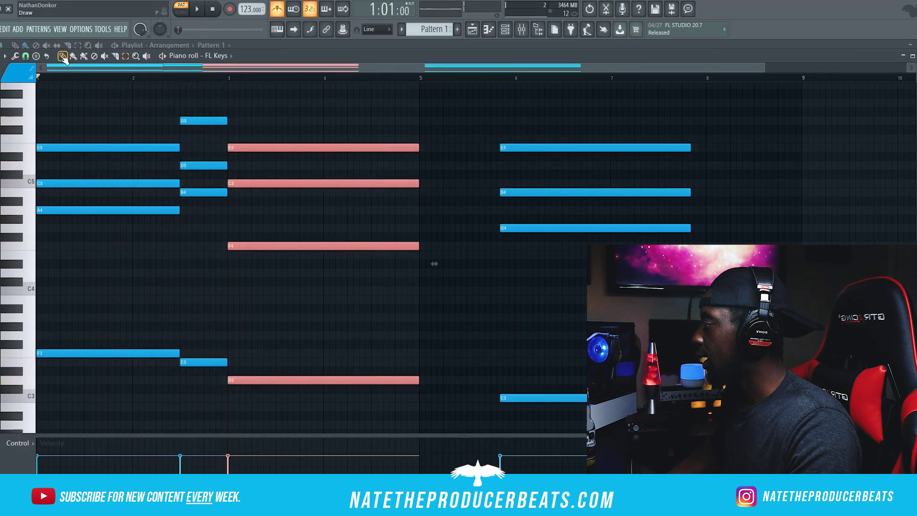
{"action": "left_click_drag", "start_coordinate": [199, 90], "coordinate": [367, 403]}
{"action": "key", "text": "space"}
{"action": "key", "text": "space"}
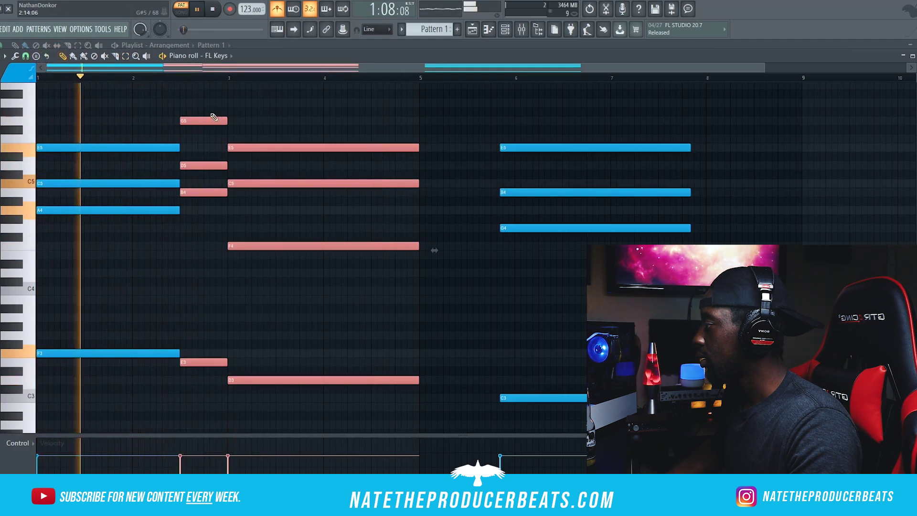
{"action": "left_click_drag", "start_coordinate": [205, 120], "coordinate": [252, 119]}
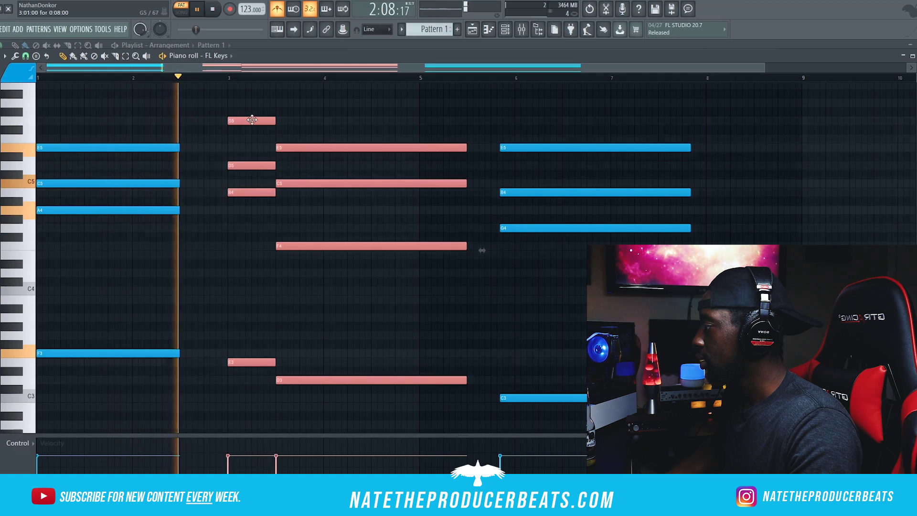
{"action": "key", "text": "space"}
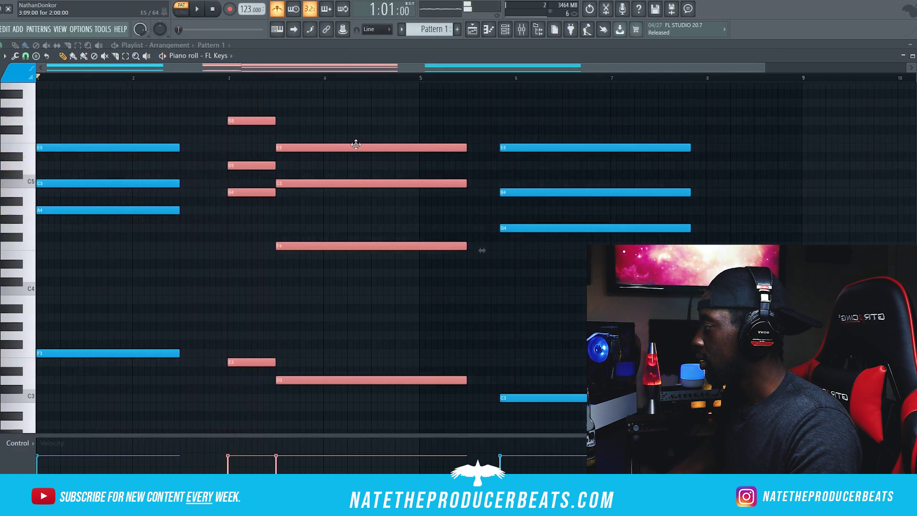
Step: Move the last two chords later together so the first of them starts at bar 5, and audition the result
{"action": "left_click_drag", "start_coordinate": [449, 402], "coordinate": [421, 313]}
{"action": "left_click_drag", "start_coordinate": [663, 420], "coordinate": [350, 96]}
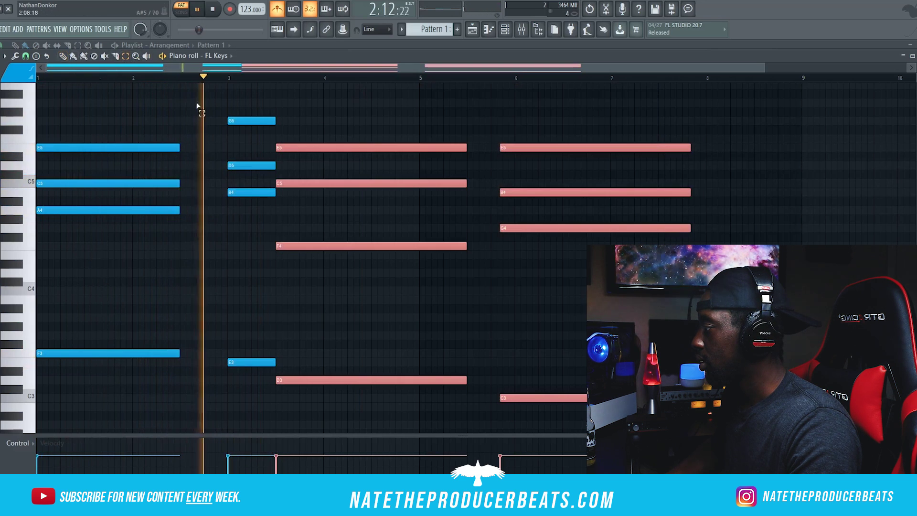
{"action": "key", "text": "space"}
{"action": "left_click_drag", "start_coordinate": [295, 149], "coordinate": [439, 148]}
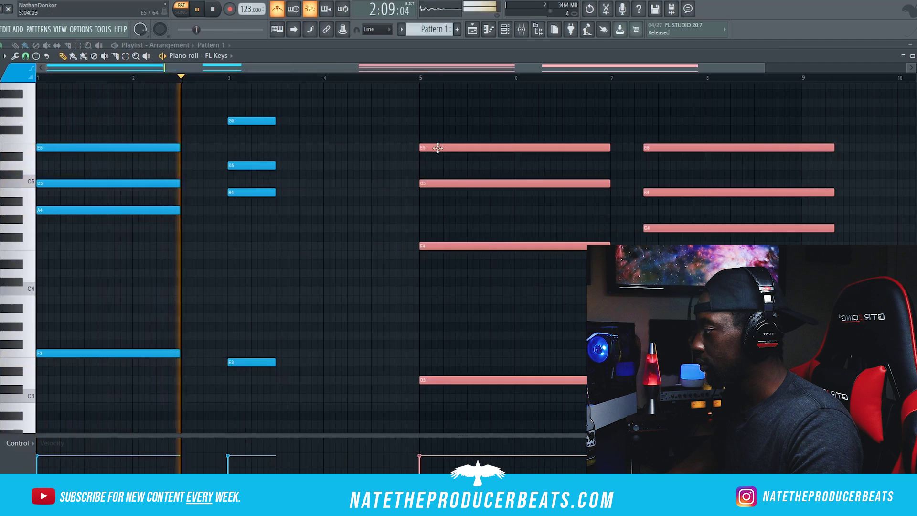
{"action": "key", "text": "space"}
{"action": "key", "text": "space"}
Step: Duplicate the short chord at bar 3 and place the copy on the fourth beat of bar 3
{"action": "left_click_drag", "start_coordinate": [282, 103], "coordinate": [277, 378]}
{"action": "key", "text": "ctrl+b"}
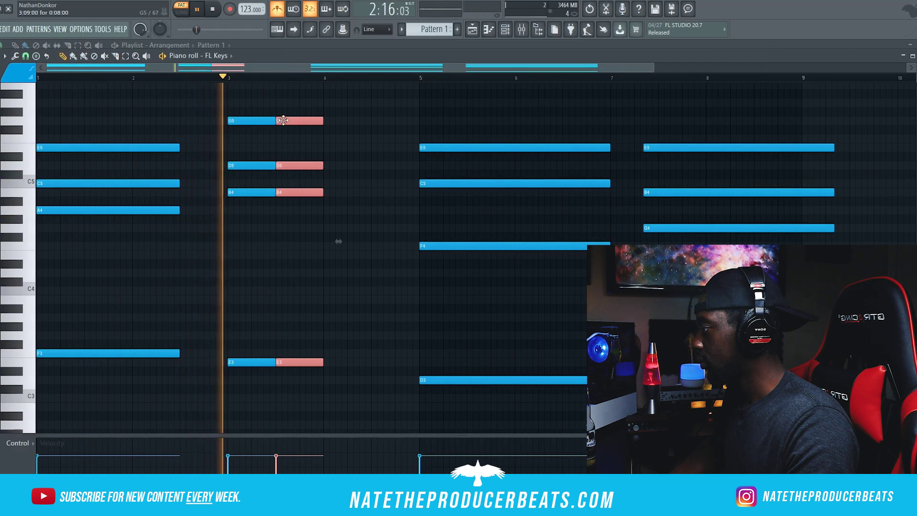
{"action": "left_click_drag", "start_coordinate": [284, 120], "coordinate": [307, 120]}
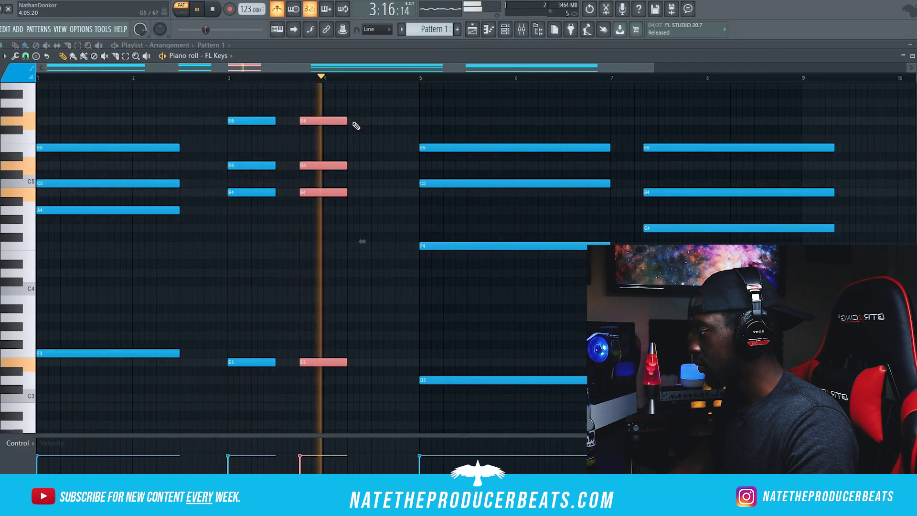
{"action": "key", "text": "space"}
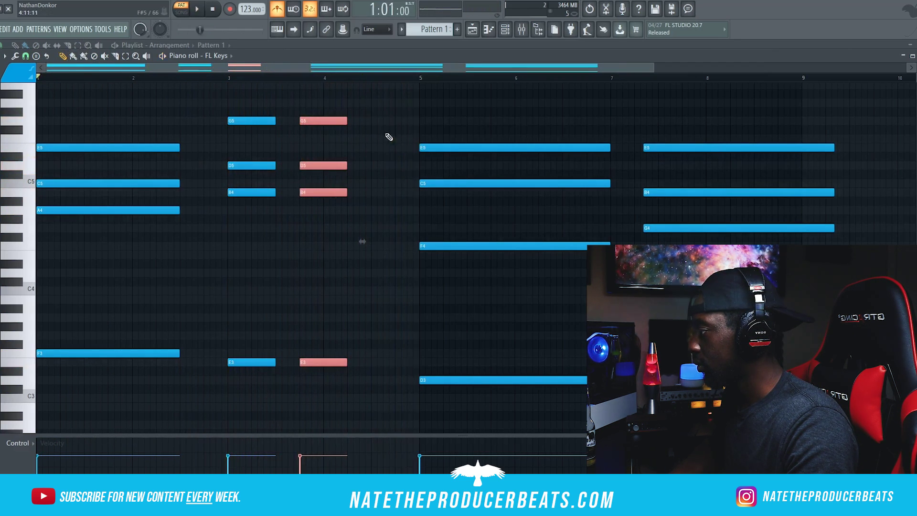
Step: Add a run of four short notes leading into bar 5 and move the last chord to start at bar 7
{"action": "scroll", "coordinate": [375, 125], "scroll_direction": "up", "scroll_amount": 3}
{"action": "right_click", "coordinate": [380, 191]}
{"action": "left_click", "coordinate": [373, 136]}
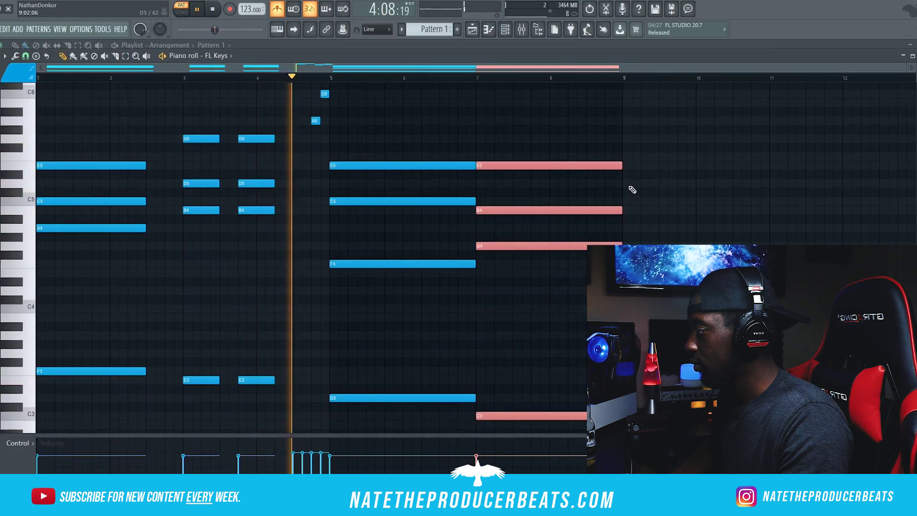
Step: Collapse the piano roll's velocity lane and transpose the whole FL Keys progression up one semitone
{"action": "left_click_drag", "start_coordinate": [371, 435], "coordinate": [371, 473]}
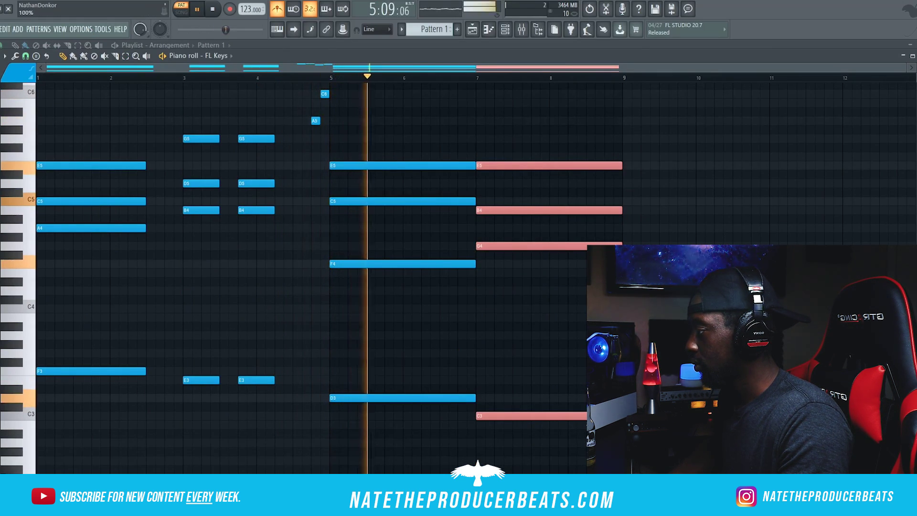
{"action": "key", "text": "ctrl+d"}
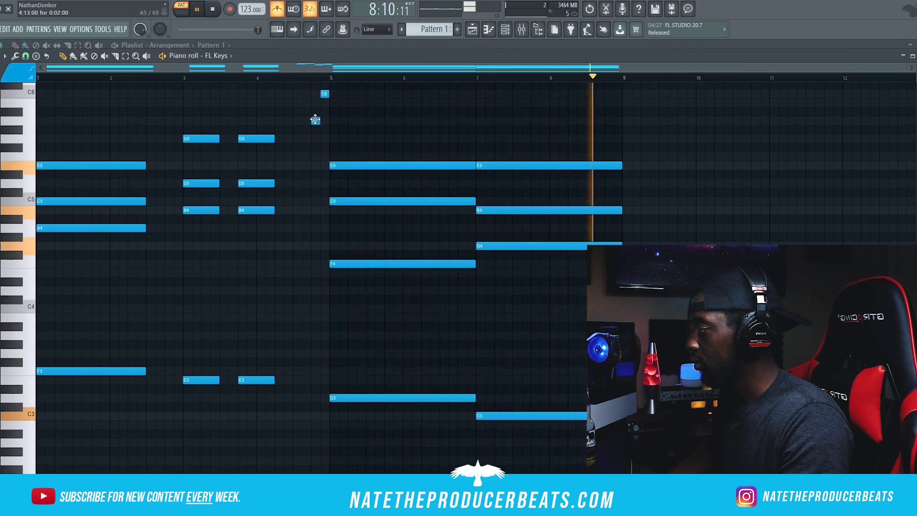
{"action": "left_click", "coordinate": [125, 56]}
{"action": "key", "text": "space"}
{"action": "left_click", "coordinate": [505, 29]}
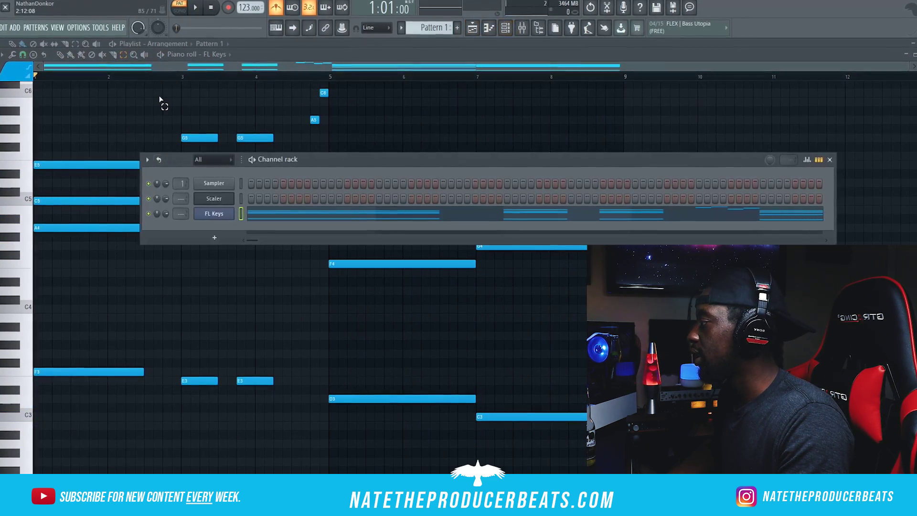
{"action": "left_click", "coordinate": [170, 121]}
{"action": "key", "text": "shift+Up"}
{"action": "key", "text": "space"}
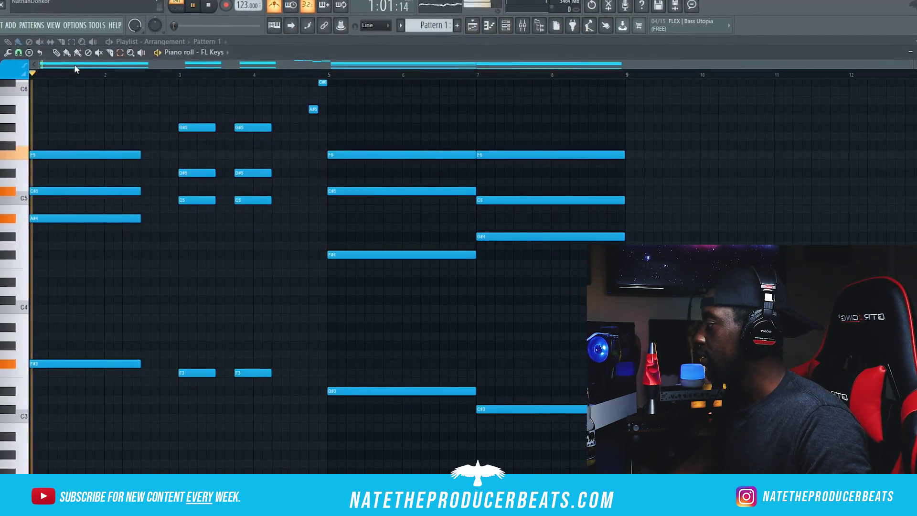
{"action": "scroll", "coordinate": [90, 235], "scroll_direction": "up", "scroll_amount": 2}
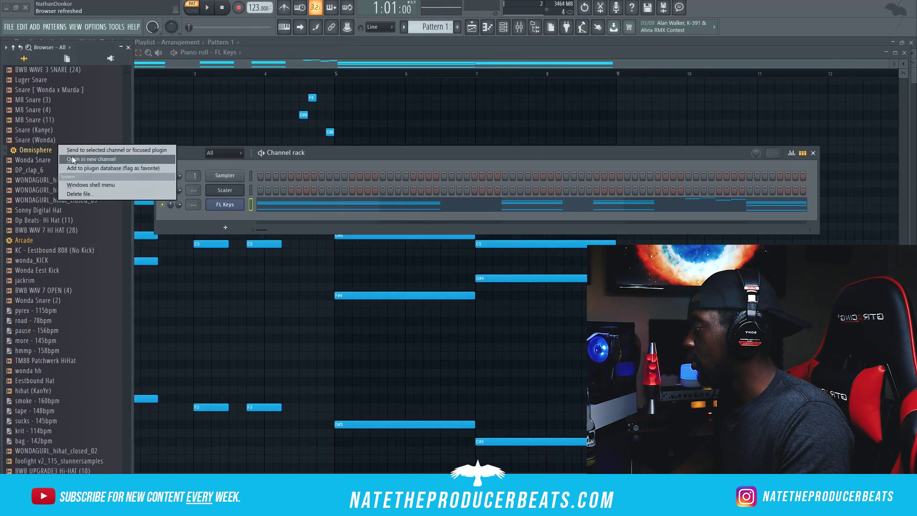
Step: Add Omnisphere in a new channel with the Jazz Guitar Fingers b patch, playing the notes from FL Keys
{"action": "left_click", "coordinate": [96, 159]}
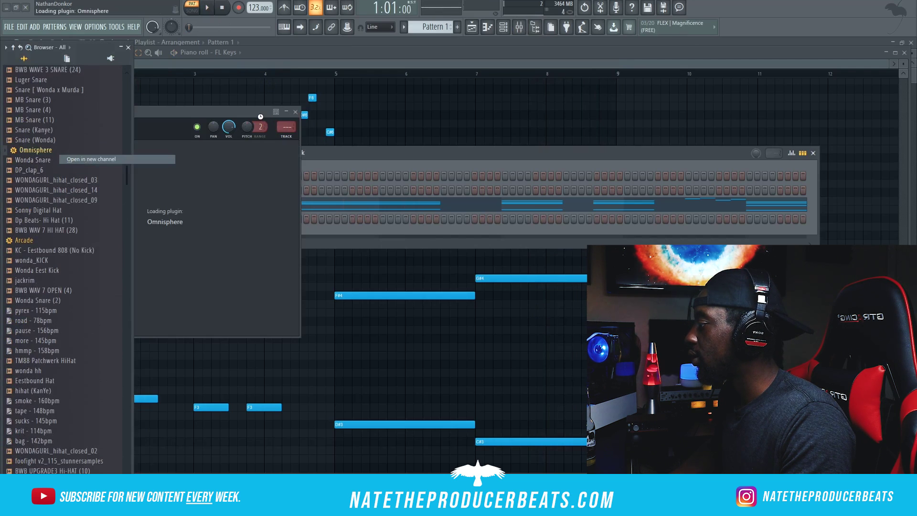
{"action": "key", "text": "space"}
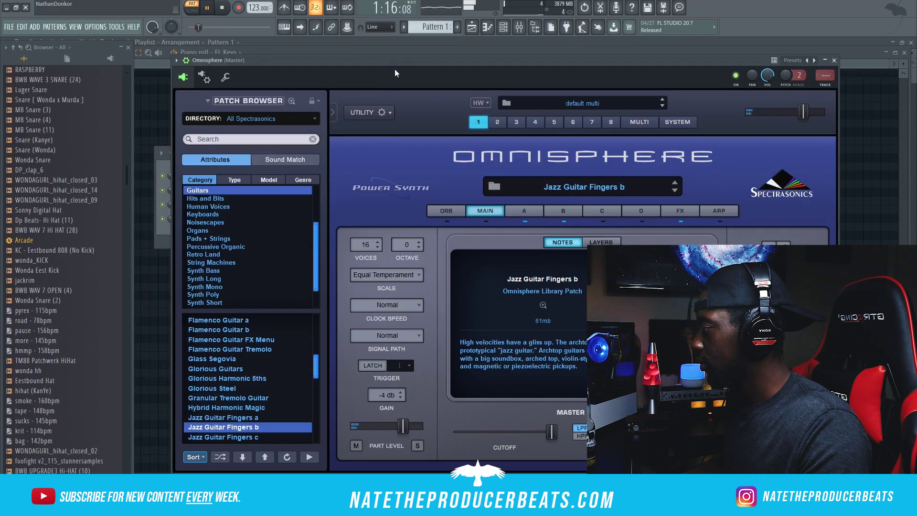
Step: Open the Omnisphere channel's notes in the piano roll while the pattern plays
{"action": "left_click", "coordinate": [163, 165]}
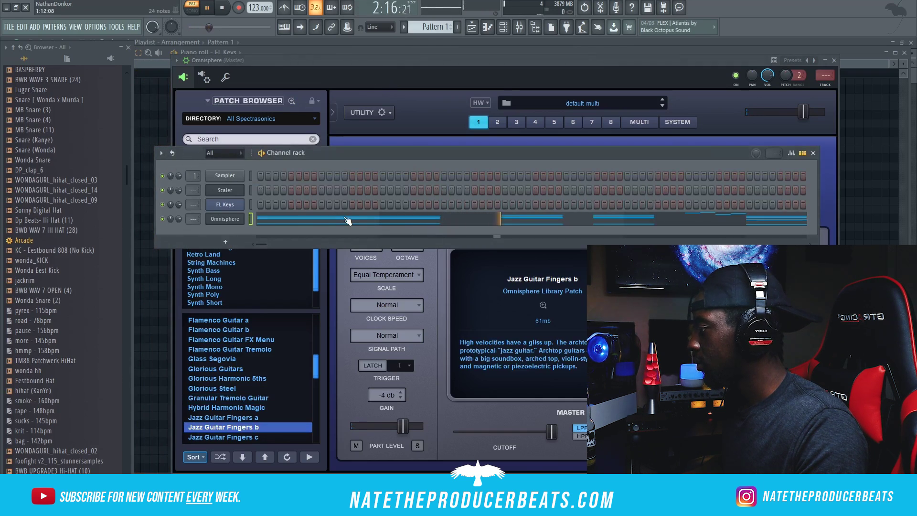
{"action": "right_click", "coordinate": [232, 223]}
{"action": "left_click", "coordinate": [267, 219]}
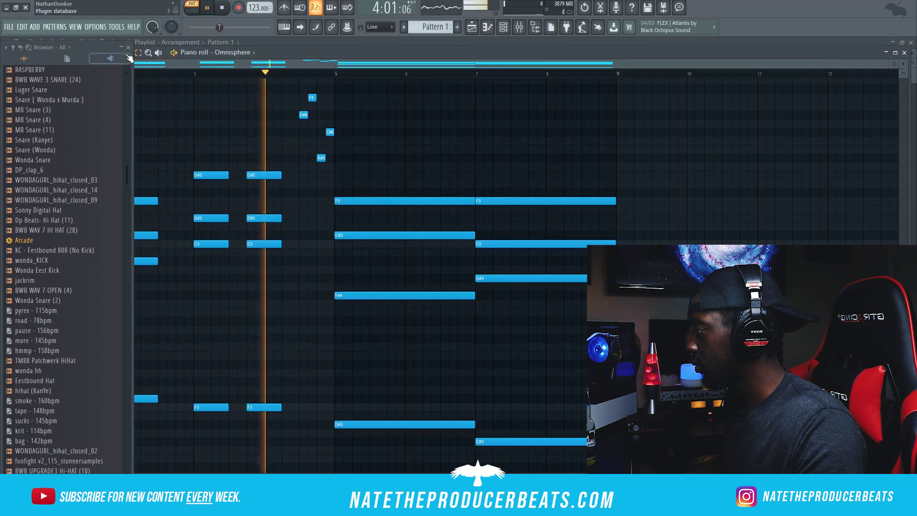
{"action": "left_click", "coordinate": [78, 53]}
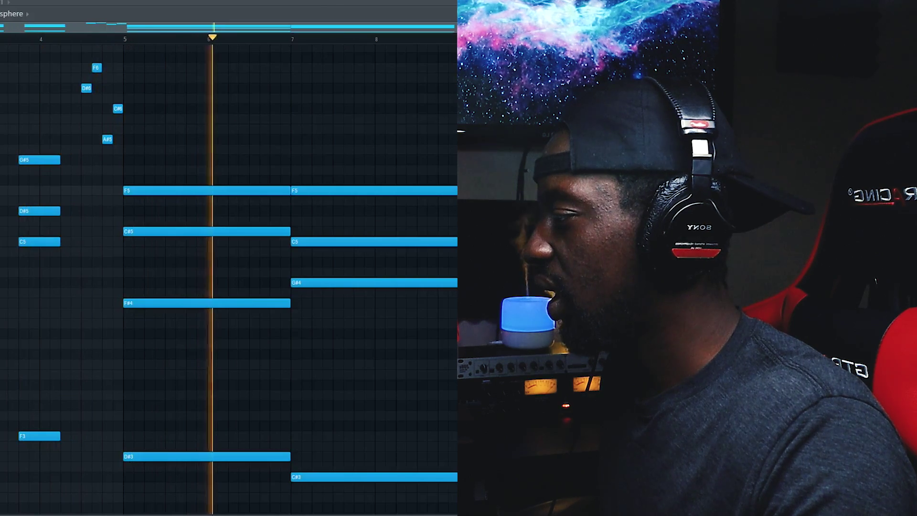
{"action": "scroll", "coordinate": [277, 252], "scroll_direction": "down", "scroll_amount": 2}
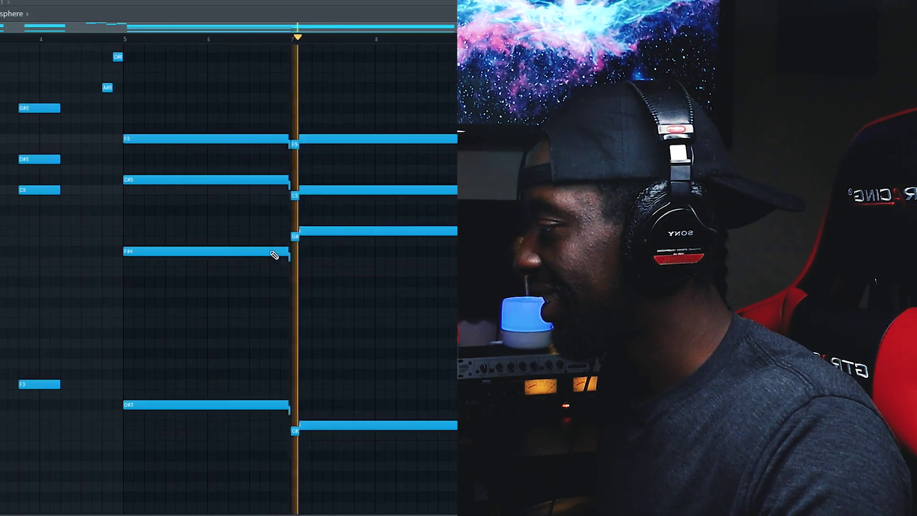
Step: Stop playback and add a run of short notes A#6, G#6, F6 and G#6 across bar 8, above the last chord
{"action": "key", "text": "space"}
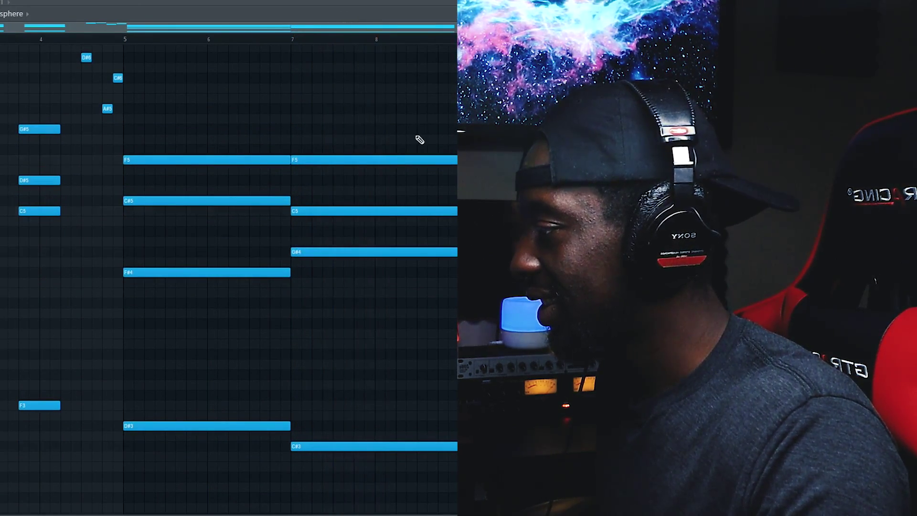
{"action": "left_click", "coordinate": [407, 120]}
{"action": "left_click_drag", "start_coordinate": [549, 77], "coordinate": [547, 120]}
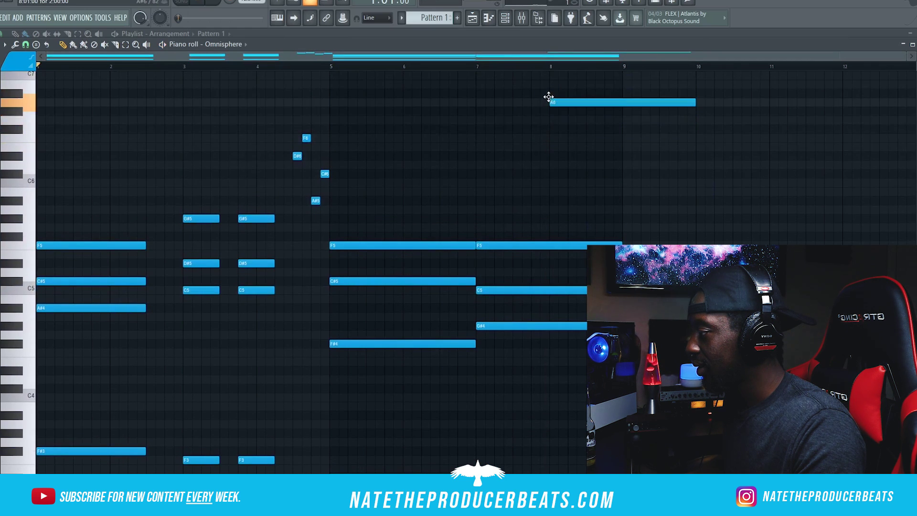
{"action": "left_click_drag", "start_coordinate": [696, 94], "coordinate": [569, 104]}
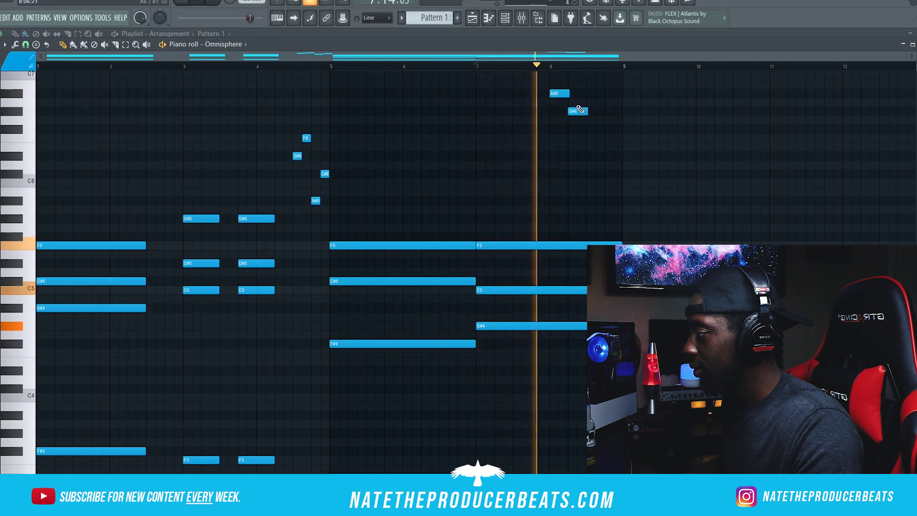
{"action": "left_click_drag", "start_coordinate": [567, 110], "coordinate": [564, 110]}
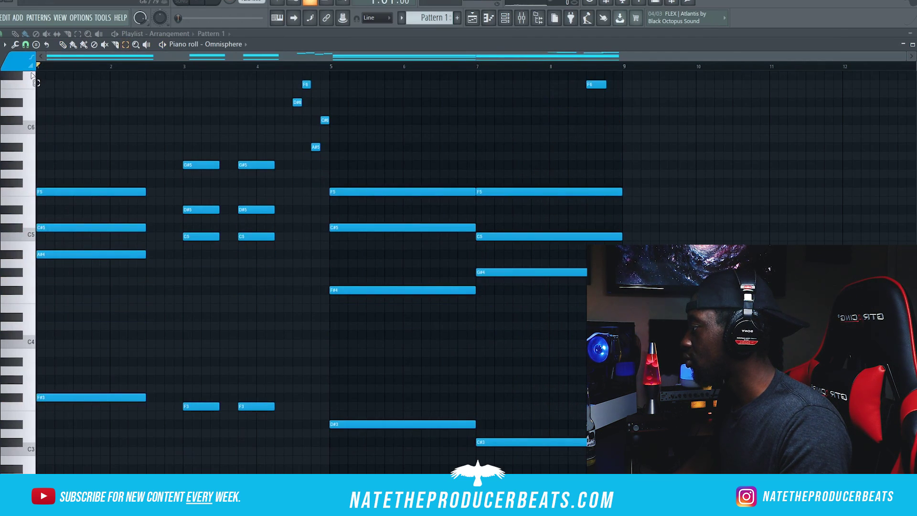
Step: Strum all the Omnisphere notes with the Strumizer's start and end timing, and trim the last F5 to end at bar 9
{"action": "key", "text": "ctrl+a"}
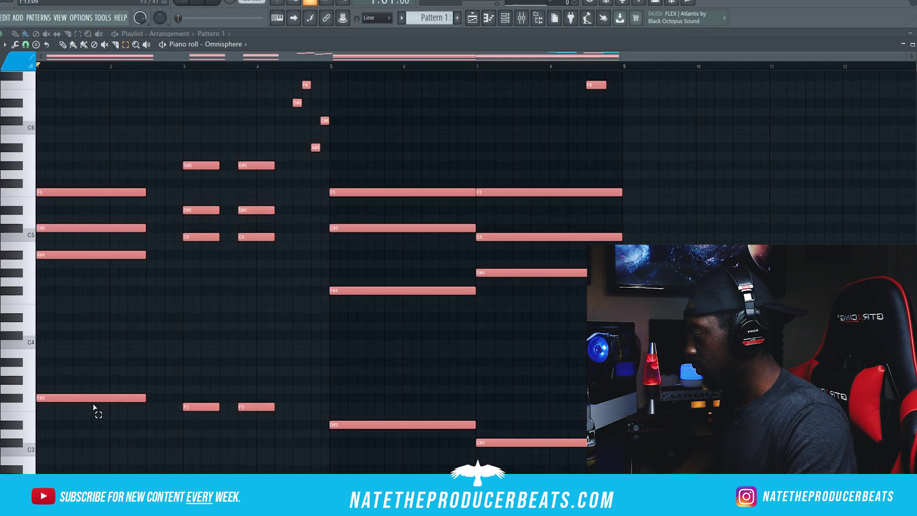
{"action": "key", "text": "alt+s"}
{"action": "key", "text": "space"}
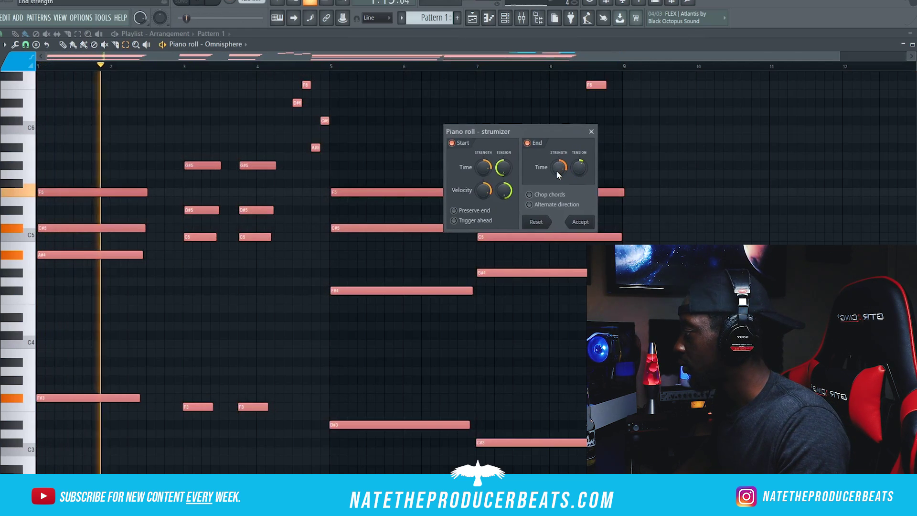
{"action": "left_click_drag", "start_coordinate": [557, 170], "coordinate": [557, 168]}
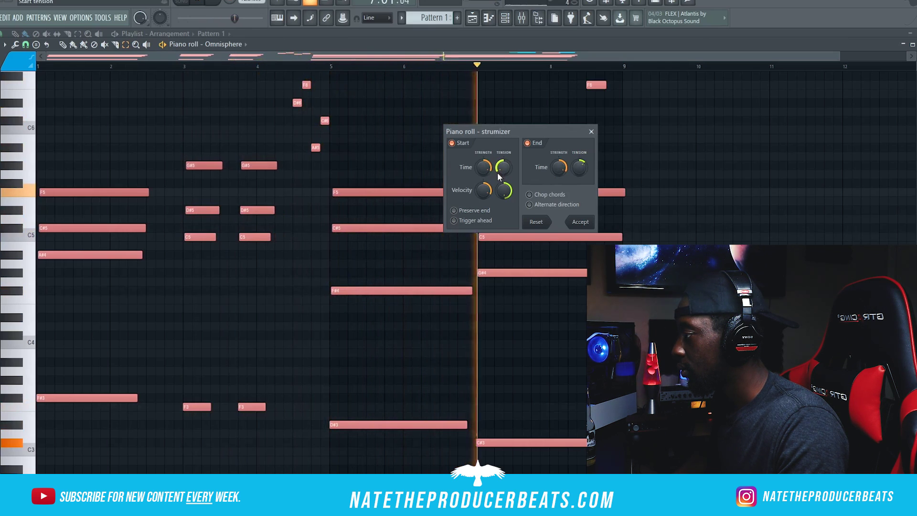
{"action": "left_click", "coordinate": [584, 223]}
{"action": "left_click", "coordinate": [649, 187]}
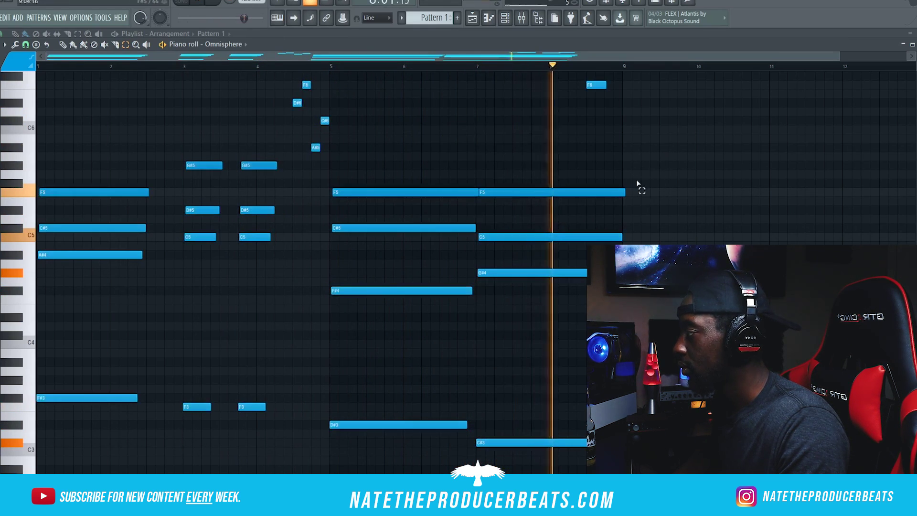
{"action": "right_click", "coordinate": [640, 185]}
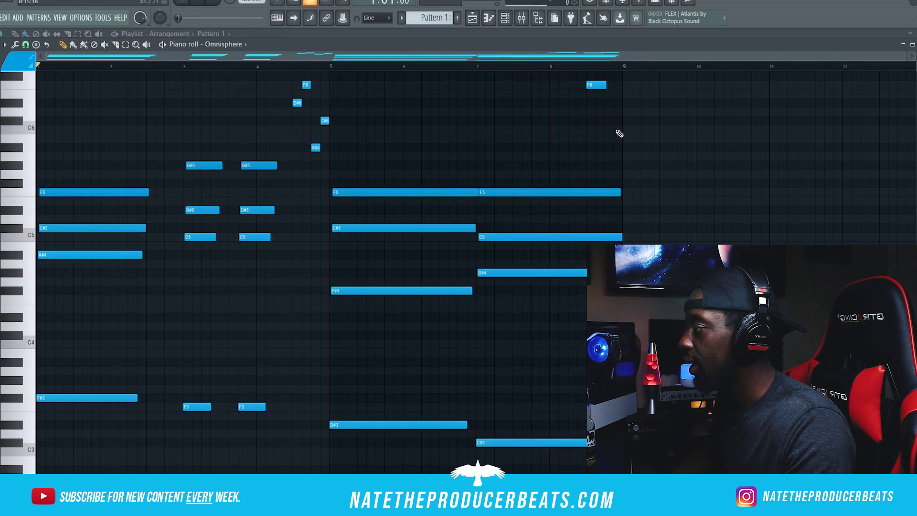
Step: Clone the Omnisphere channel in the channel rack
{"action": "left_click", "coordinate": [507, 20]}
{"action": "right_click", "coordinate": [233, 223]}
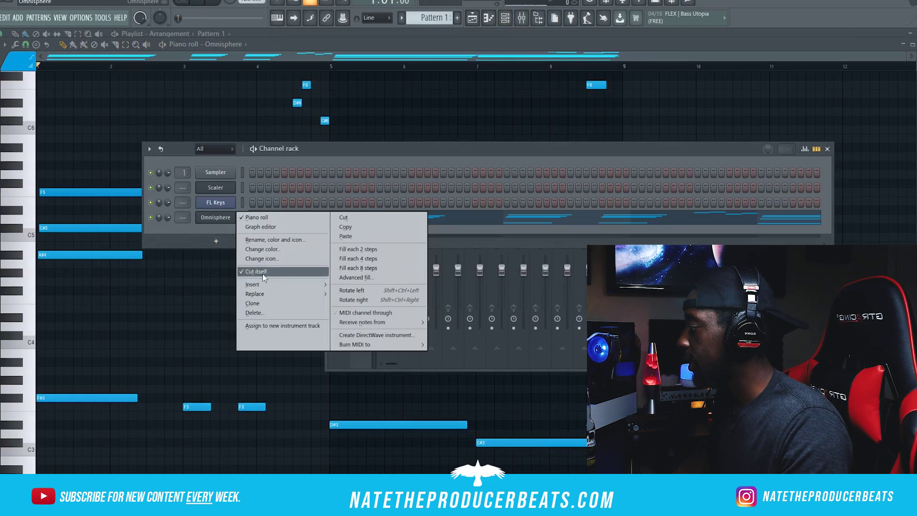
{"action": "left_click", "coordinate": [253, 304]}
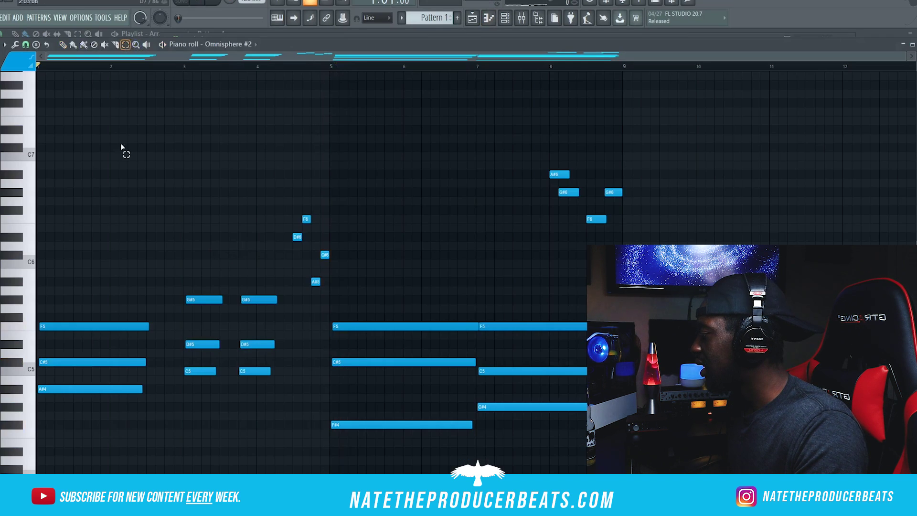
Step: In Omnisphere #2, lengthen the upper notes of both short chords in bars 3–4 and extend the first chord's upper notes to bar 3
{"action": "left_click_drag", "start_coordinate": [222, 353], "coordinate": [260, 416]}
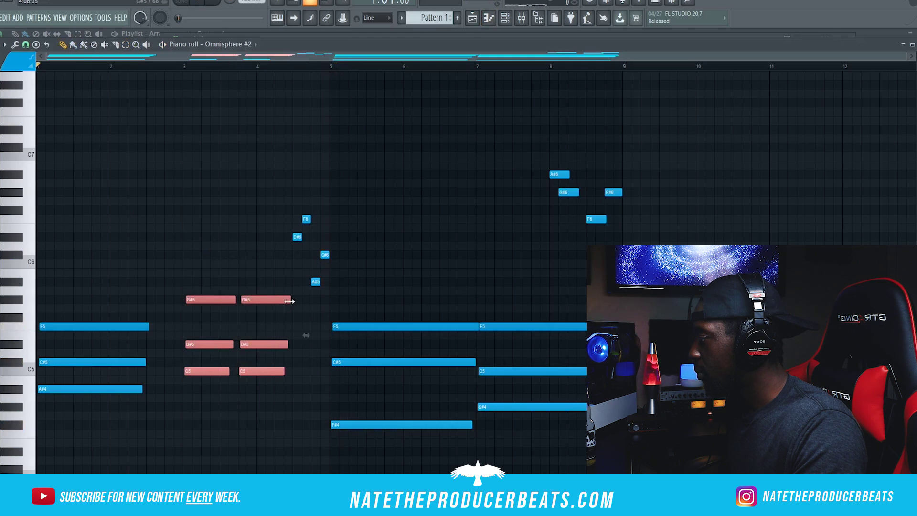
{"action": "left_click_drag", "start_coordinate": [289, 301], "coordinate": [296, 303]}
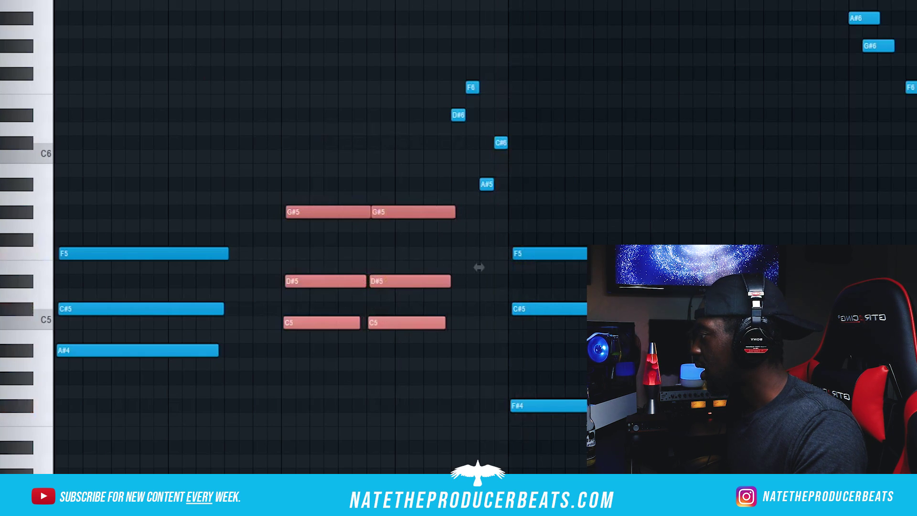
{"action": "left_click_drag", "start_coordinate": [136, 24], "coordinate": [180, 471]}
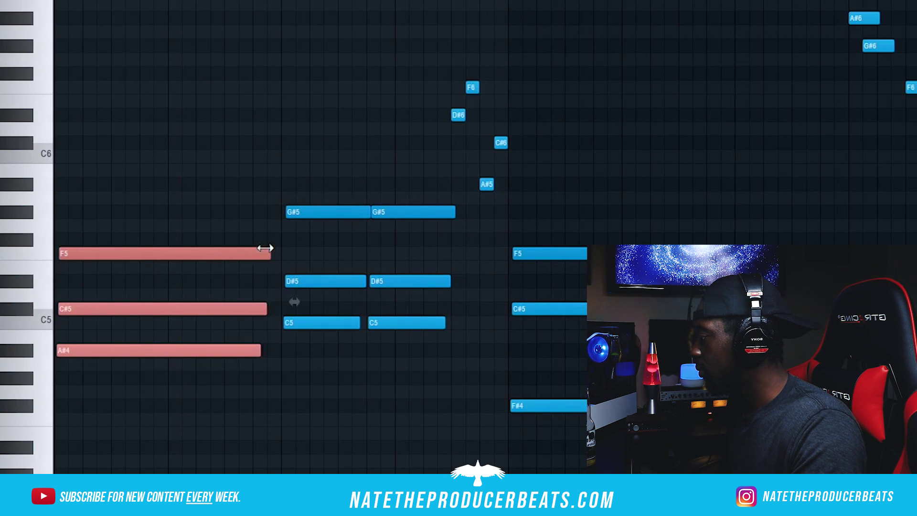
{"action": "left_click_drag", "start_coordinate": [265, 248], "coordinate": [277, 248]}
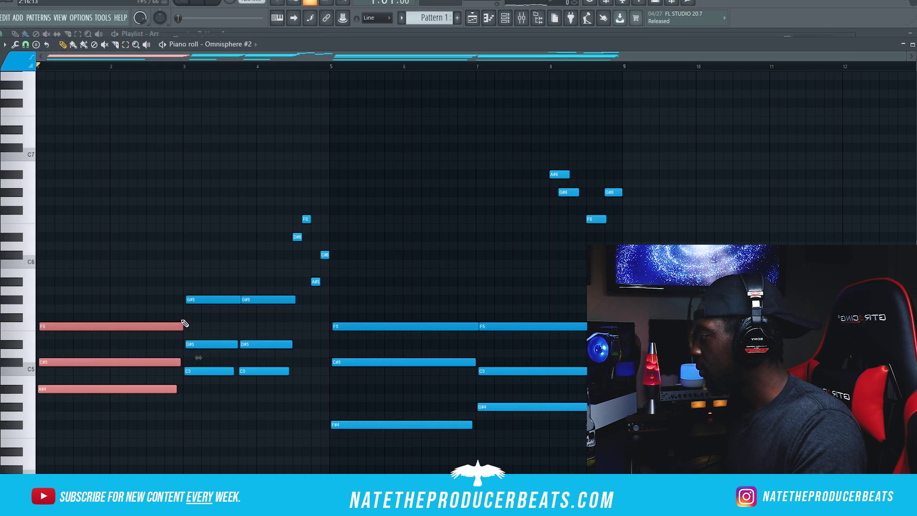
{"action": "key", "text": "space"}
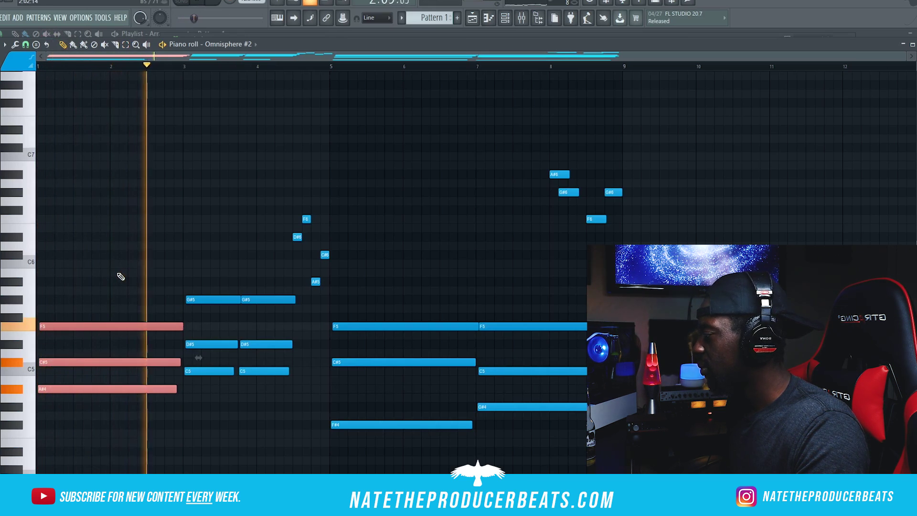
{"action": "scroll", "coordinate": [340, 380], "scroll_direction": "down", "scroll_amount": 5}
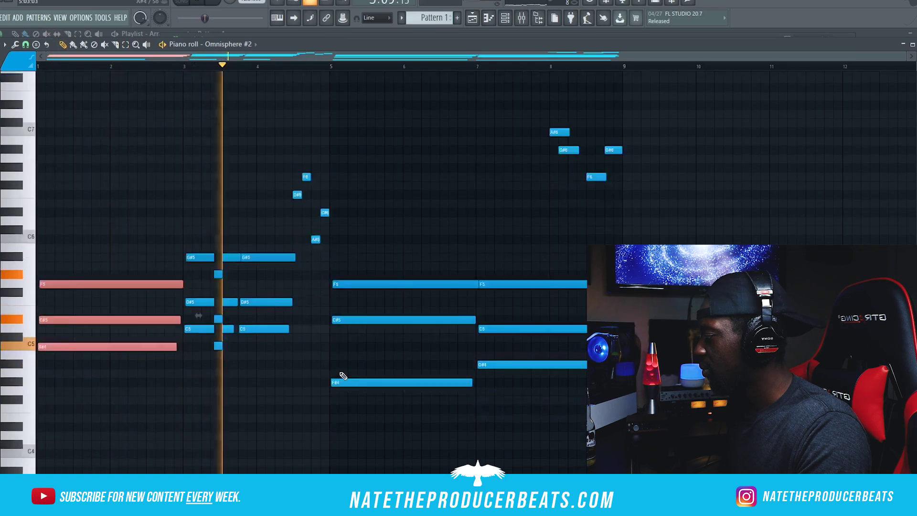
{"action": "scroll", "coordinate": [339, 384], "scroll_direction": "up", "scroll_amount": 1}
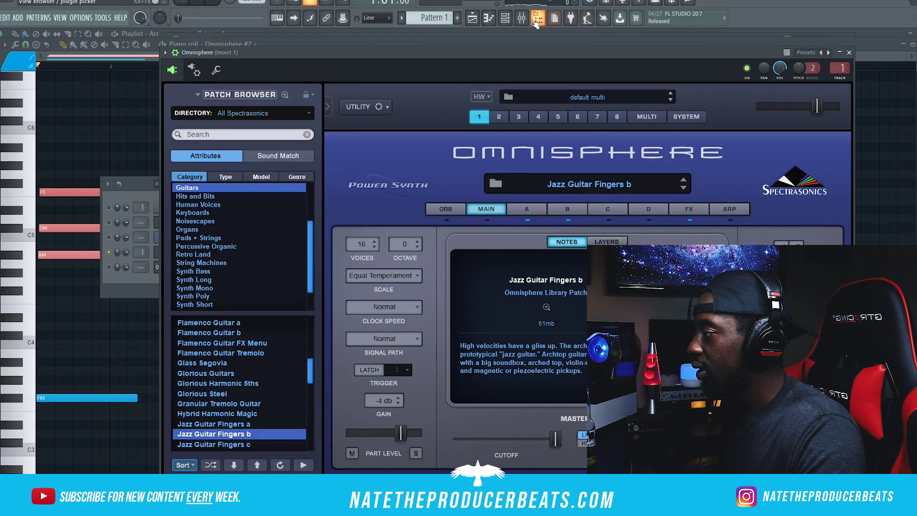
Step: Add Fruity Parametric EQ 2 to the first effect slot of mixer Insert 1
{"action": "left_click", "coordinate": [538, 21]}
{"action": "left_click", "coordinate": [693, 201]}
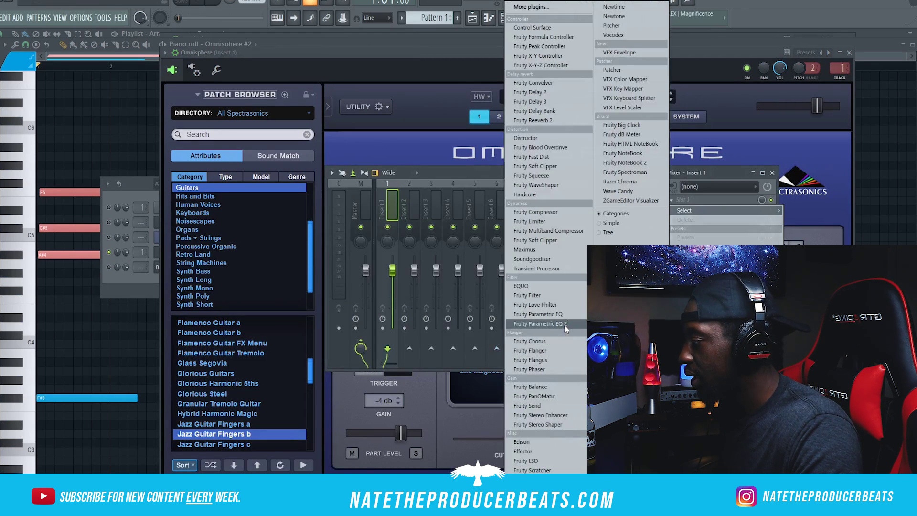
{"action": "left_click", "coordinate": [540, 324]}
{"action": "left_click_drag", "start_coordinate": [378, 121], "coordinate": [306, 153]}
Step: Load the 40Hz + 18kHz cut preset in Insert 1's EQ and raise its low cut above 100 Hz
{"action": "left_click", "coordinate": [250, 152]}
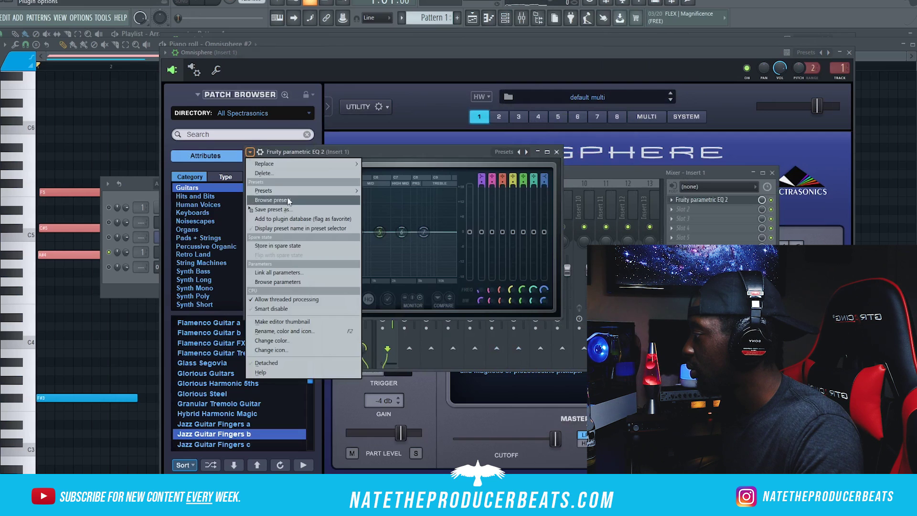
{"action": "mouse_move", "coordinate": [264, 190]}
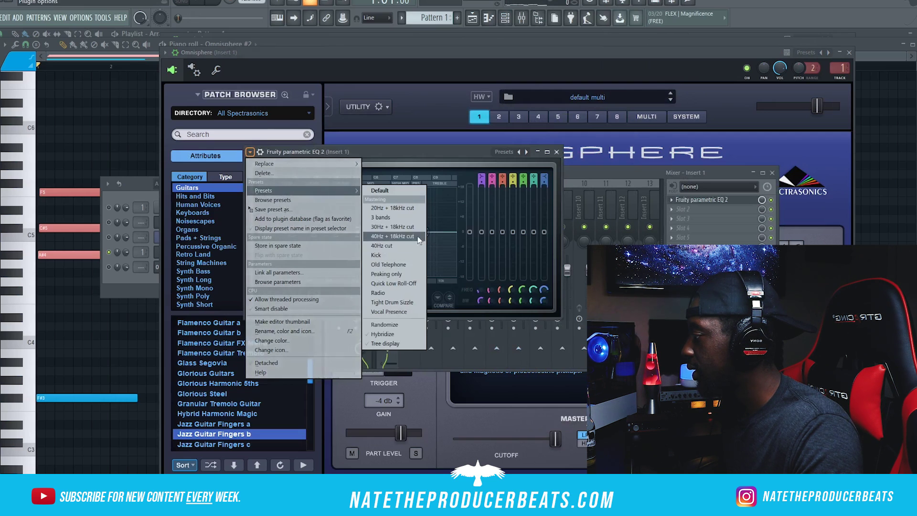
{"action": "left_click", "coordinate": [393, 236]}
{"action": "left_click_drag", "start_coordinate": [271, 229], "coordinate": [309, 230]}
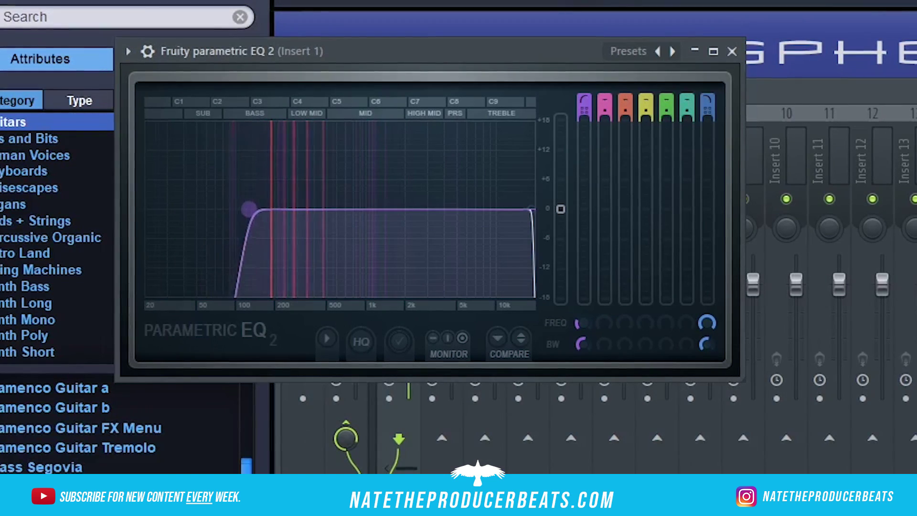
{"action": "left_click_drag", "start_coordinate": [249, 209], "coordinate": [269, 210]}
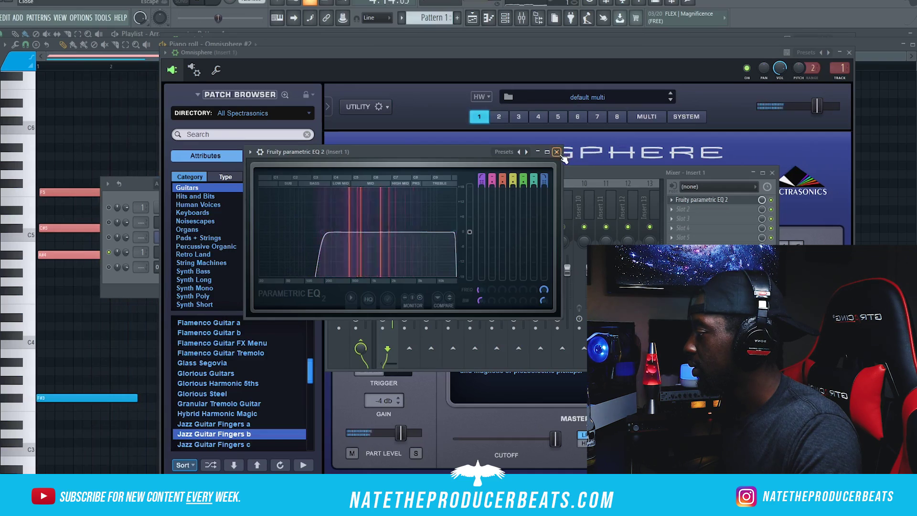
{"action": "left_click", "coordinate": [557, 152]}
Step: Add ValhallaVintageVerb to the second slot of Insert 1 and set its mode to Ambience
{"action": "left_click_drag", "start_coordinate": [535, 173], "coordinate": [402, 176]}
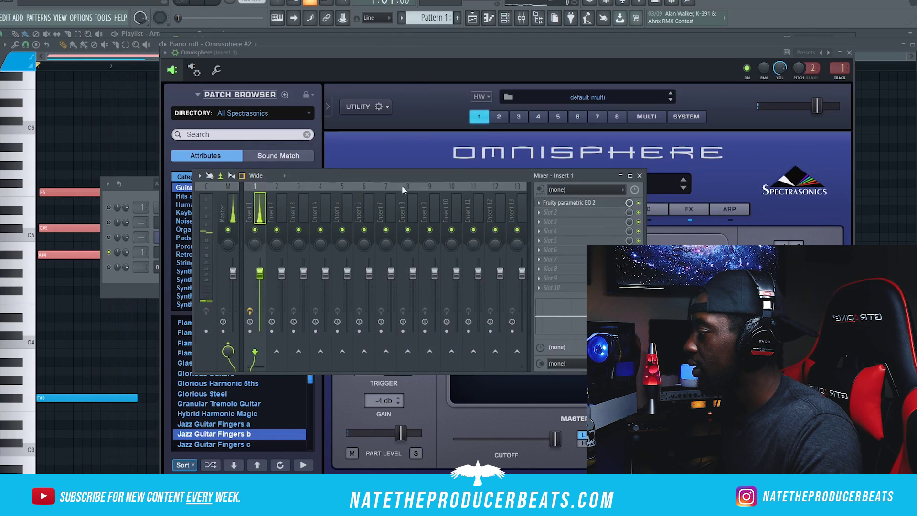
{"action": "left_click", "coordinate": [586, 213]}
{"action": "left_click", "coordinate": [679, 7]}
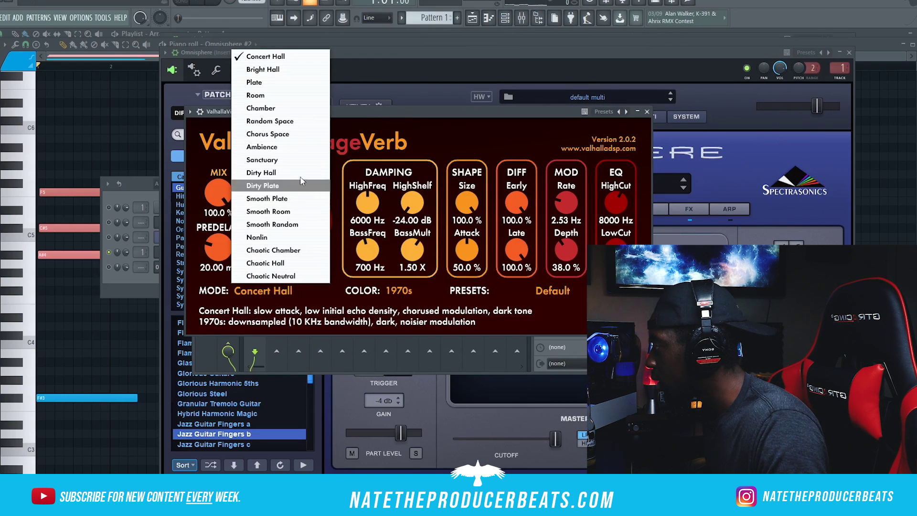
{"action": "left_click", "coordinate": [298, 147]}
Step: Reduce the ValhallaVintageVerb size to 34.8 % and adjust the reverb while the pattern plays
{"action": "left_click_drag", "start_coordinate": [467, 205], "coordinate": [467, 277]}
{"action": "key", "text": "space"}
{"action": "left_click_drag", "start_coordinate": [470, 206], "coordinate": [469, 209]}
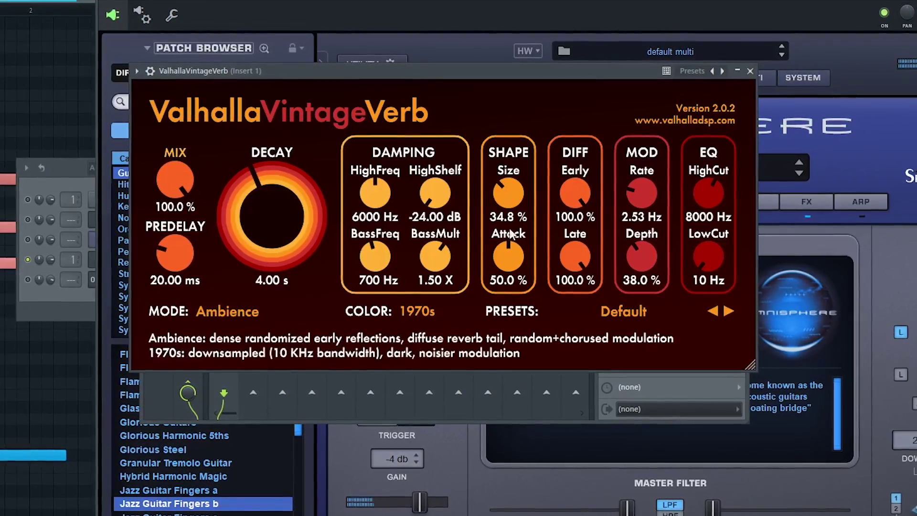
{"action": "left_click_drag", "start_coordinate": [579, 239], "coordinate": [556, 320]}
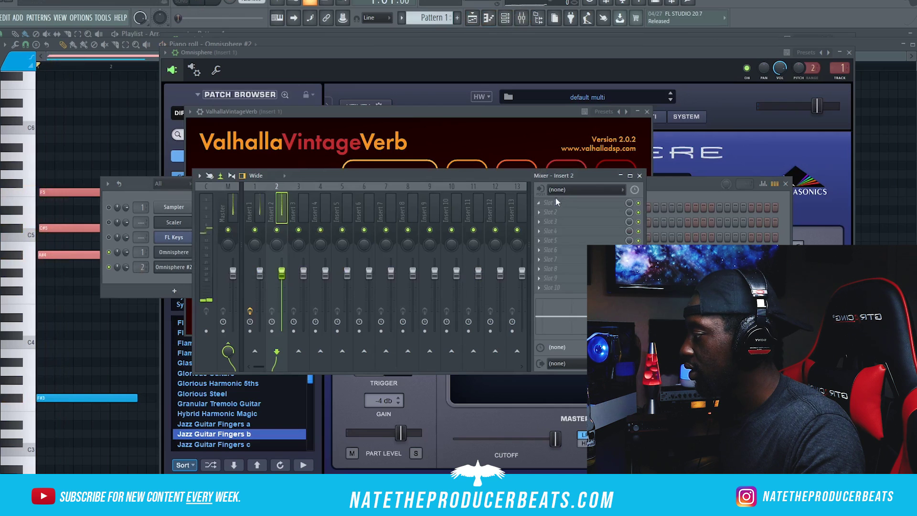
Step: Add Fruity Parametric EQ 2 to Insert 2, load a 40Hz cut preset and raise the low cut to about 154 Hz
{"action": "left_click", "coordinate": [556, 199]}
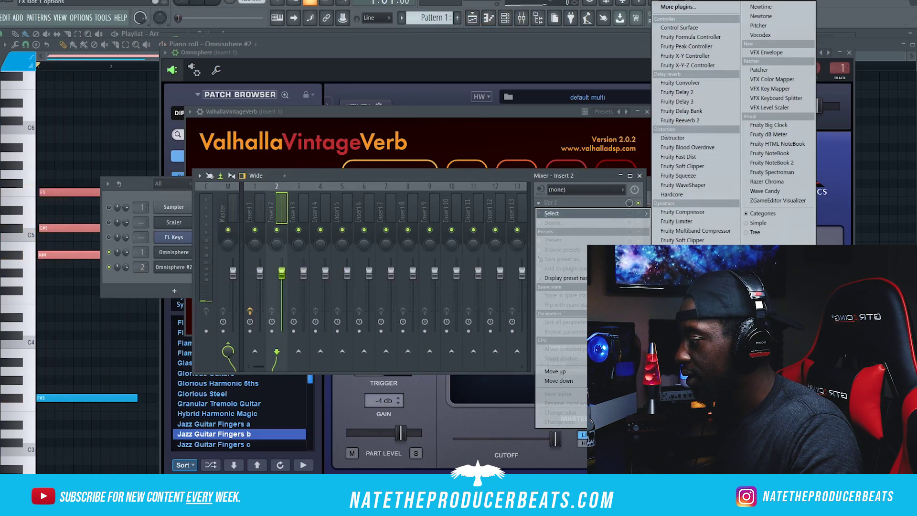
{"action": "left_click", "coordinate": [687, 353]}
{"action": "left_click", "coordinate": [254, 162]}
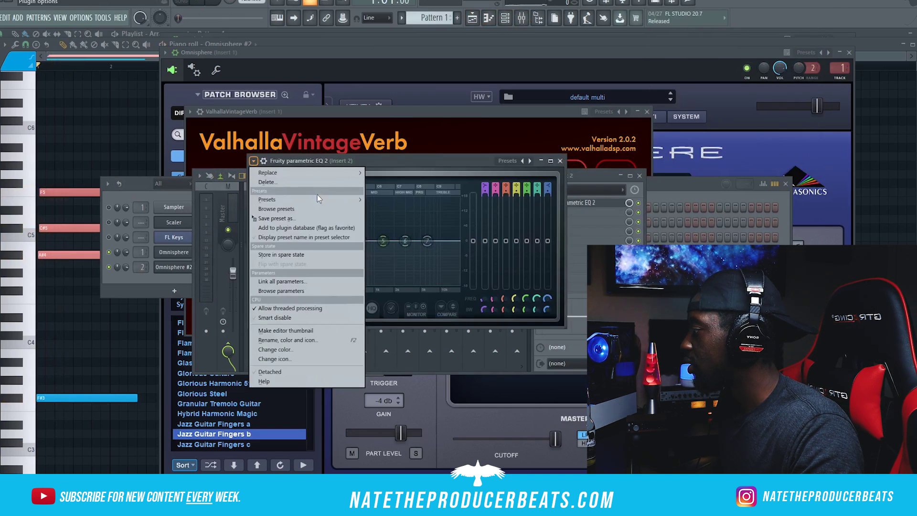
{"action": "mouse_move", "coordinate": [320, 202]}
{"action": "left_click", "coordinate": [408, 246]}
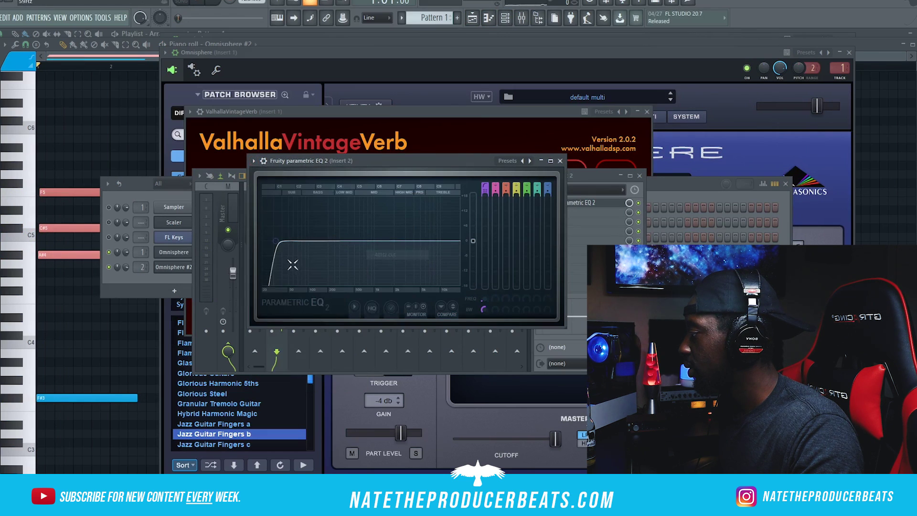
{"action": "key", "text": "space"}
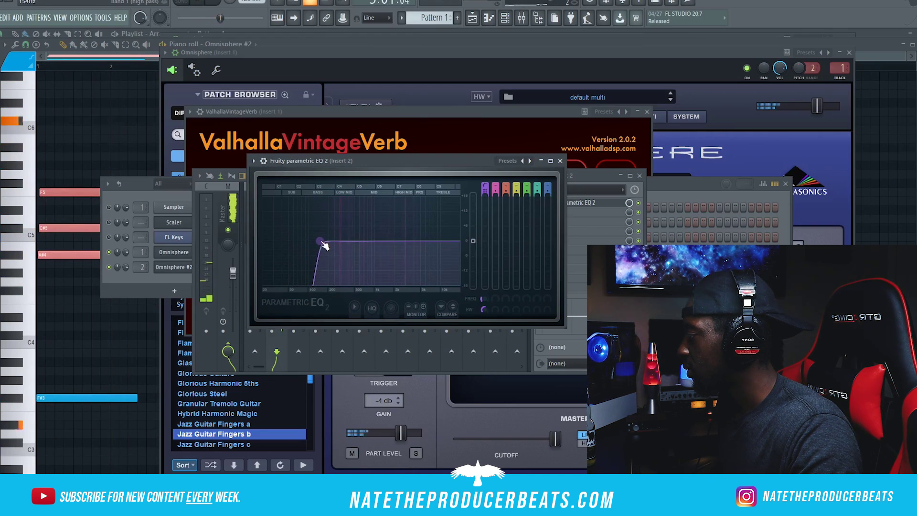
{"action": "left_click", "coordinate": [612, 197]}
Step: Find PanCake2 among all effect plugins, add it to the second slot of Insert 2 and play the pattern through it
{"action": "left_click", "coordinate": [589, 210]}
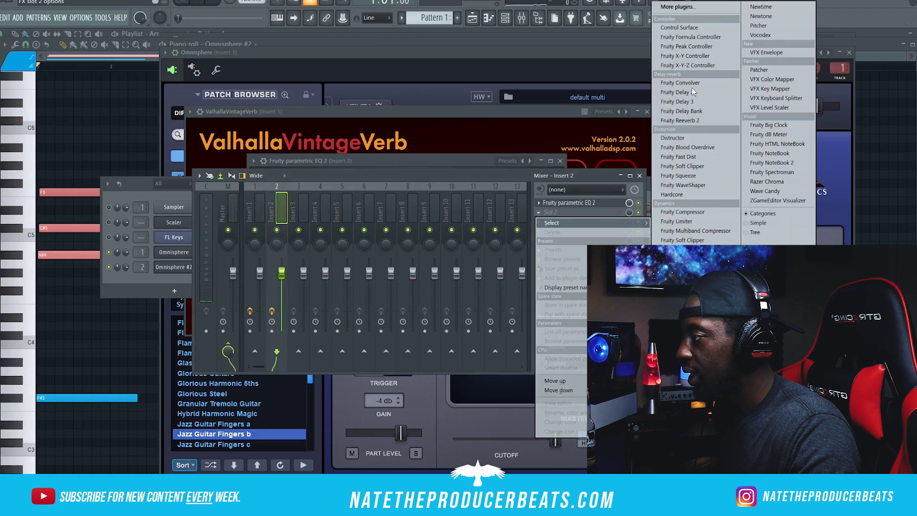
{"action": "left_click", "coordinate": [700, 8]}
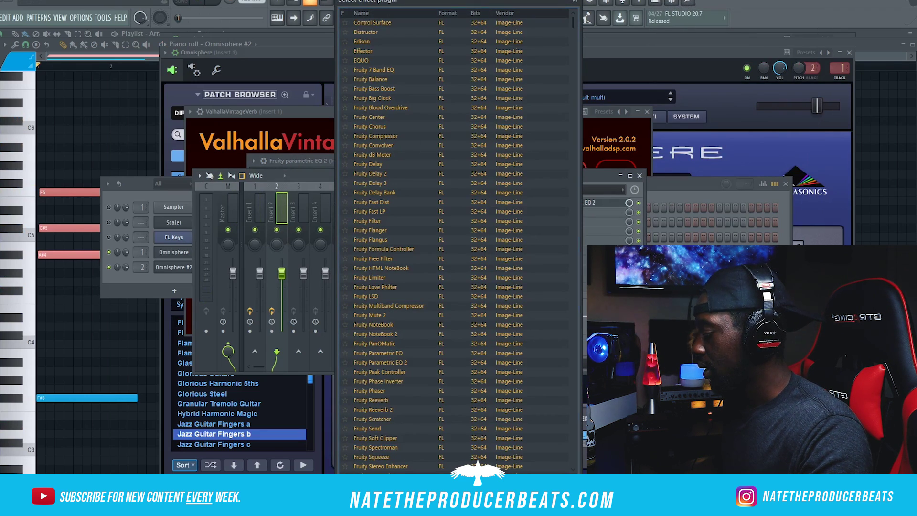
{"action": "type", "text": "pan"}
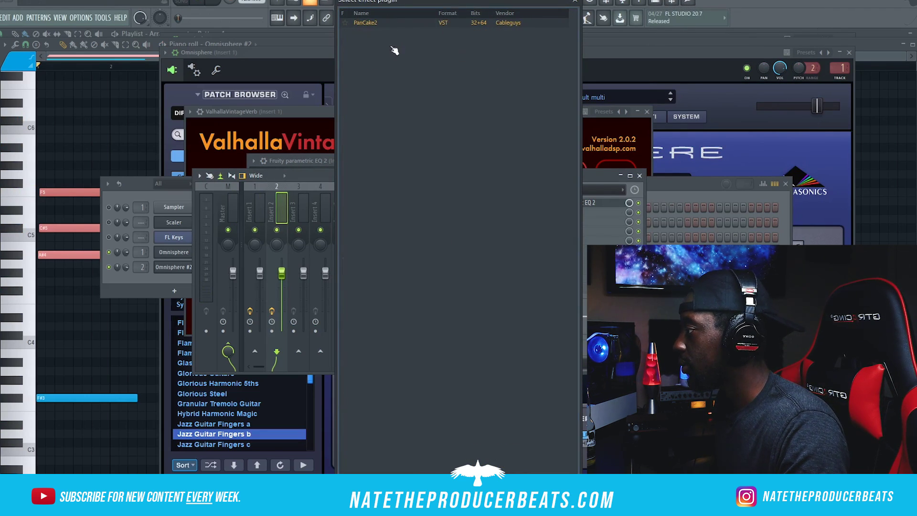
{"action": "double_click", "coordinate": [397, 23]}
{"action": "left_click_drag", "start_coordinate": [384, 178], "coordinate": [357, 85]}
{"action": "key", "text": "space"}
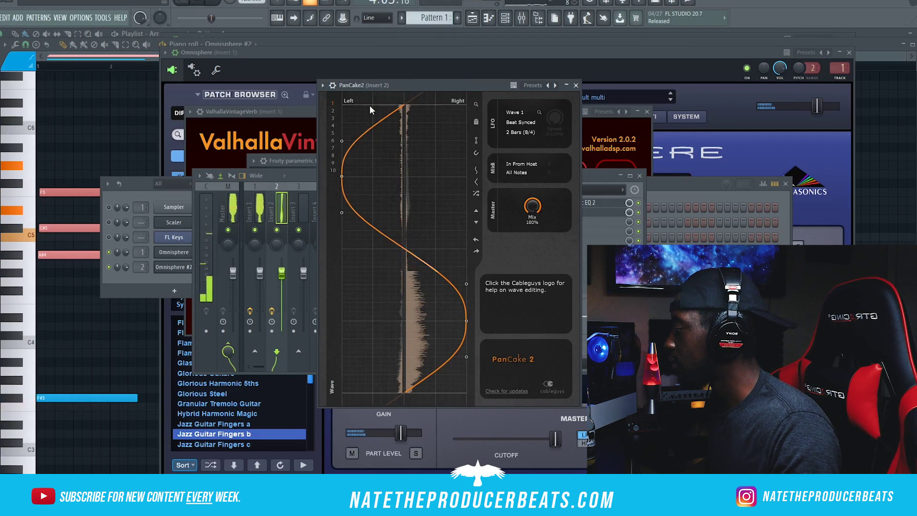
Step: Stop playback and clone the Omnisphere channel with its notes as a third guitar layer
{"action": "left_click", "coordinate": [222, 8]}
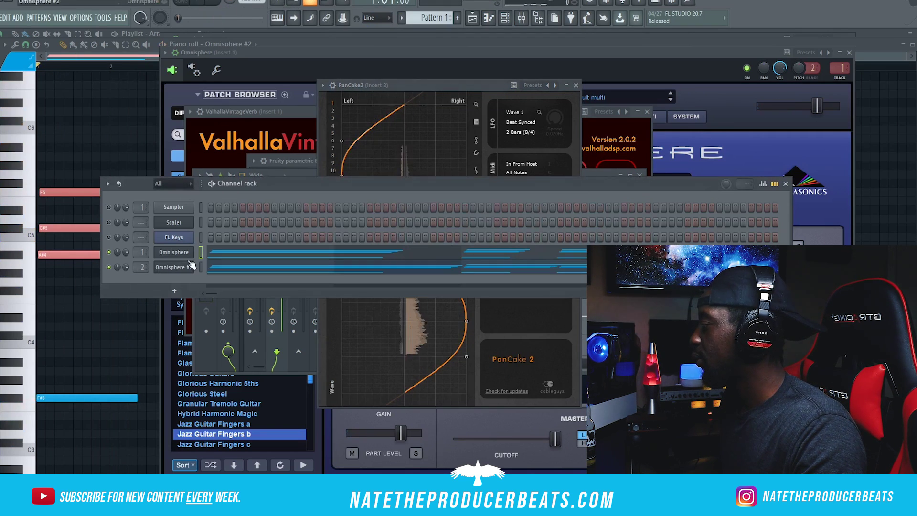
{"action": "right_click", "coordinate": [206, 266]}
{"action": "left_click", "coordinate": [245, 340]}
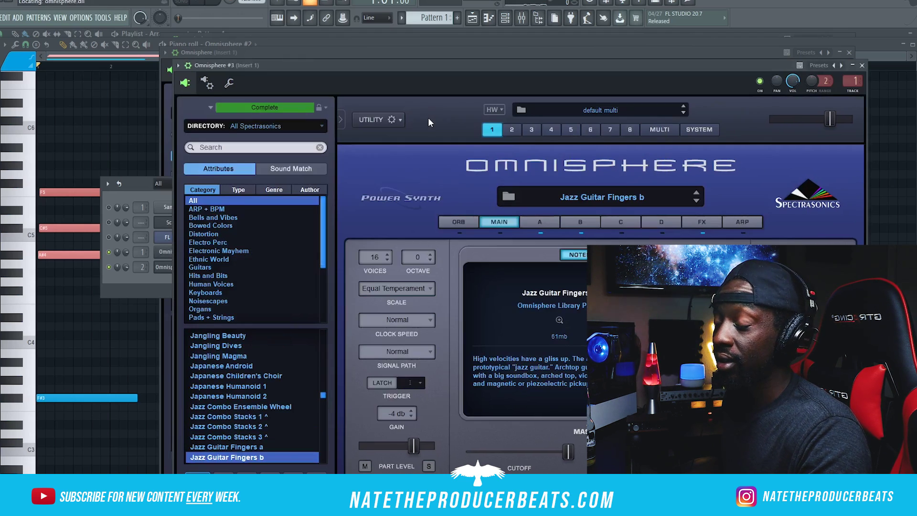
{"action": "left_click_drag", "start_coordinate": [427, 63], "coordinate": [416, 52]}
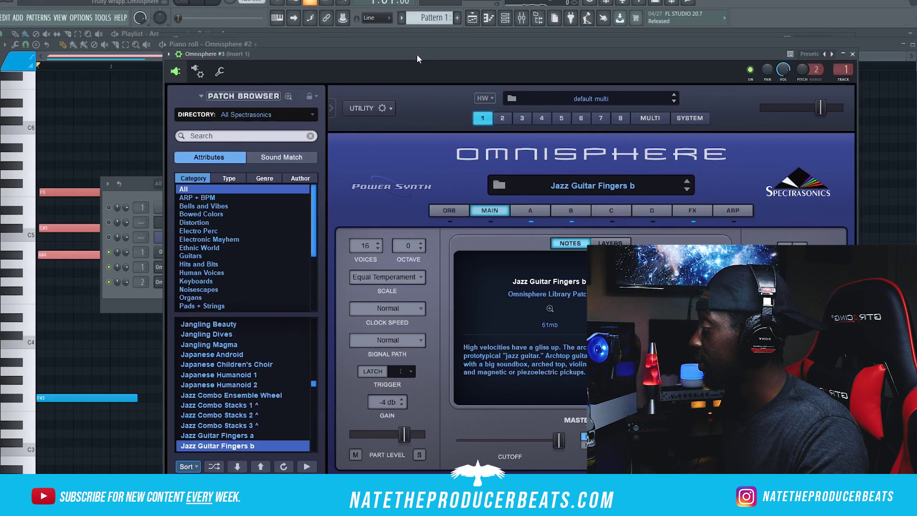
Step: Load the Lushlife Tronflutes patch from the Trons and Optical category in Omnisphere #3 and play it in the pattern
{"action": "scroll", "coordinate": [231, 435], "scroll_direction": "down", "scroll_amount": 2}
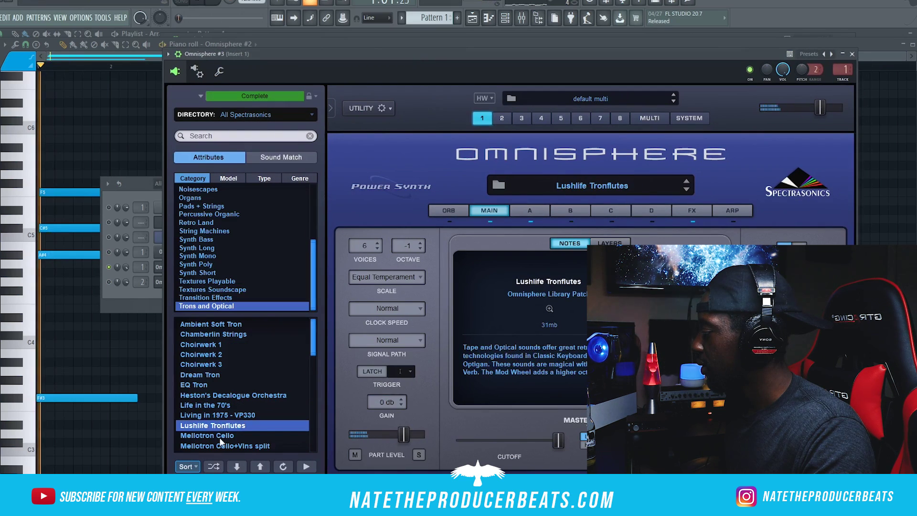
{"action": "key", "text": "space"}
{"action": "key", "text": "space"}
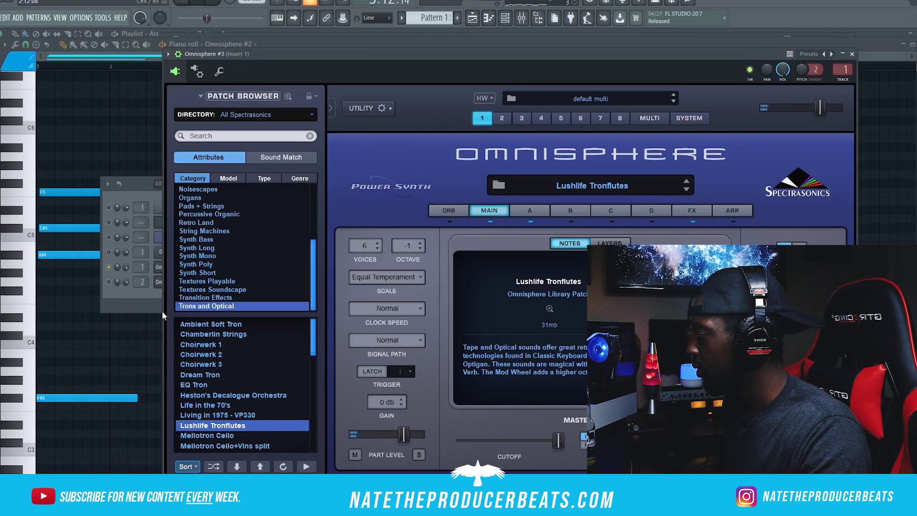
Step: Transpose all notes of the Omnisphere #3 channel up one octave in the piano roll and play the pattern
{"action": "left_click", "coordinate": [139, 294]}
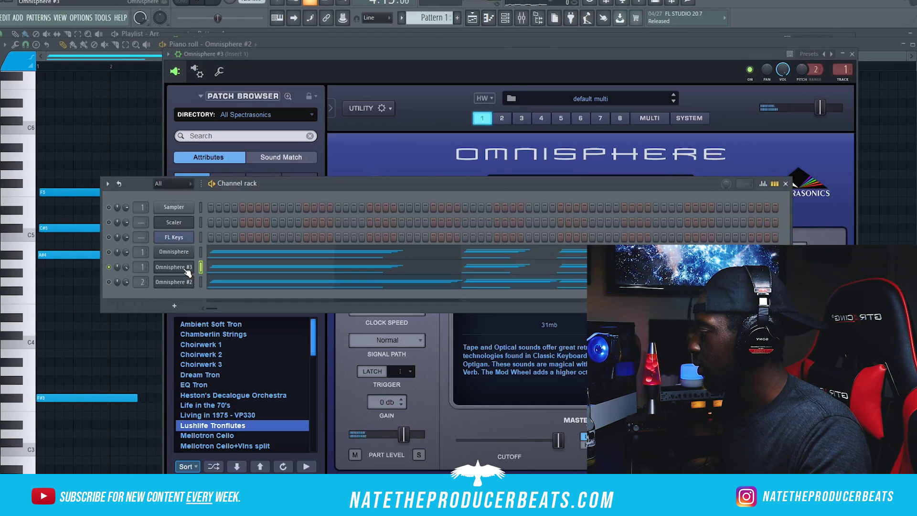
{"action": "right_click", "coordinate": [187, 273]}
{"action": "left_click", "coordinate": [210, 268]}
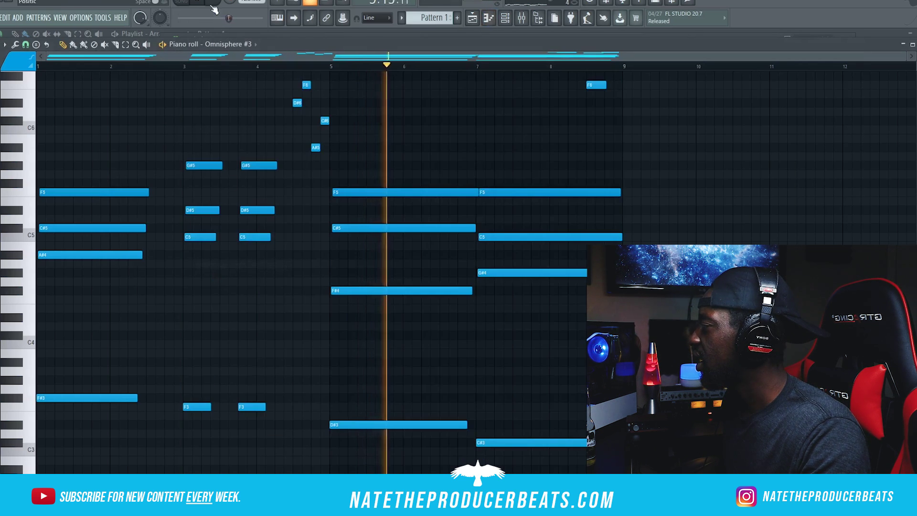
{"action": "key", "text": "ctrl+Up"}
{"action": "key", "text": "space"}
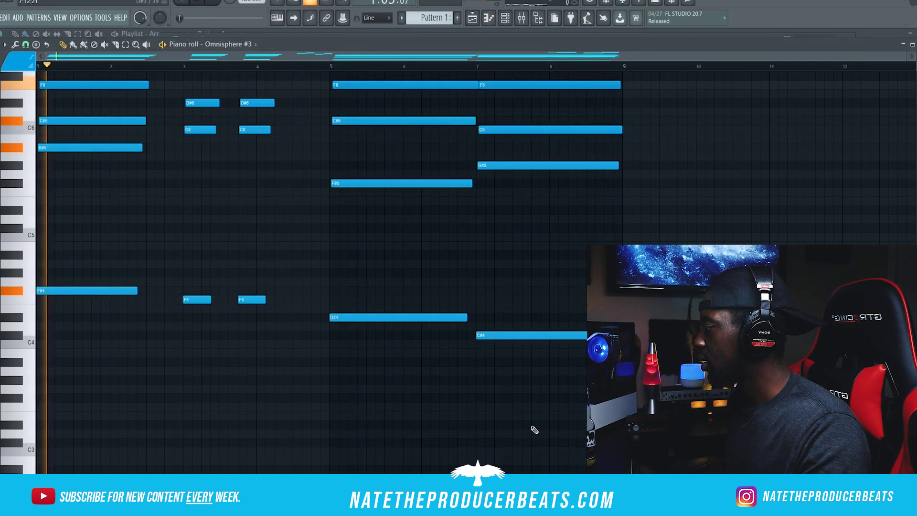
Step: Delete the low bass notes from the Omnisphere #3 part and play the pattern again
{"action": "scroll", "coordinate": [540, 421], "scroll_direction": "up", "scroll_amount": 2}
{"action": "key", "text": "space"}
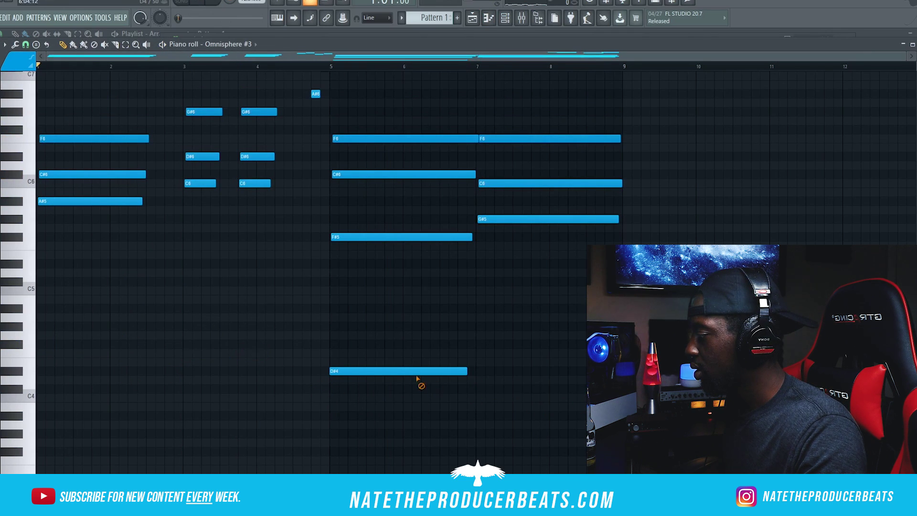
{"action": "key", "text": "space"}
{"action": "scroll", "coordinate": [411, 375], "scroll_direction": "up", "scroll_amount": 3}
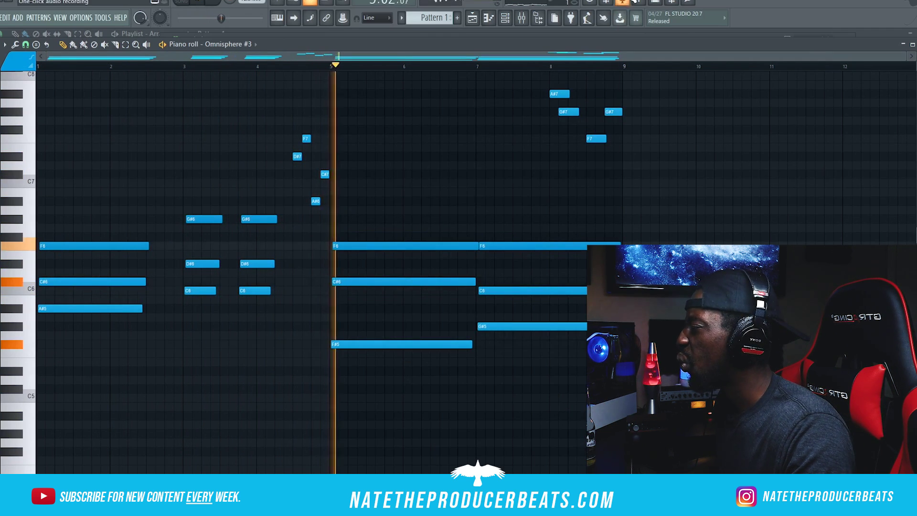
Step: Route the Omnisphere #3 channel to mixer Insert 3
{"action": "key", "text": "F9"}
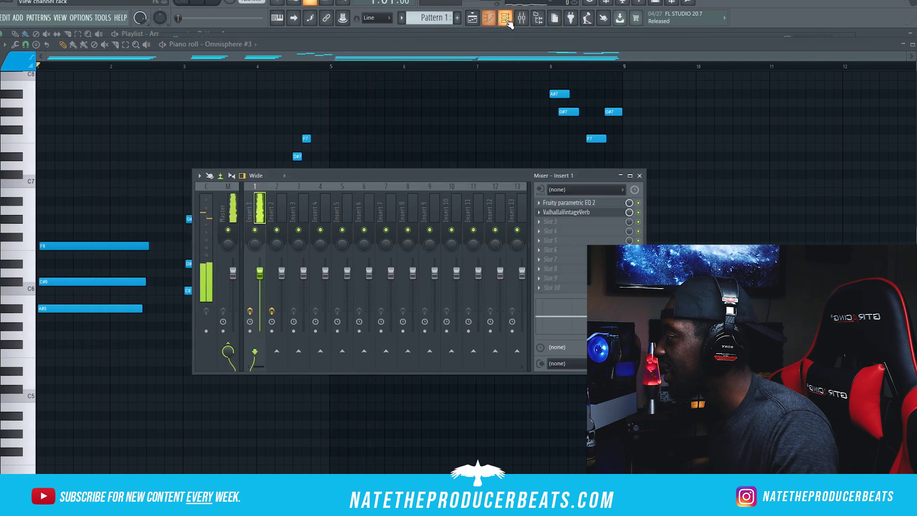
{"action": "left_click", "coordinate": [506, 20]}
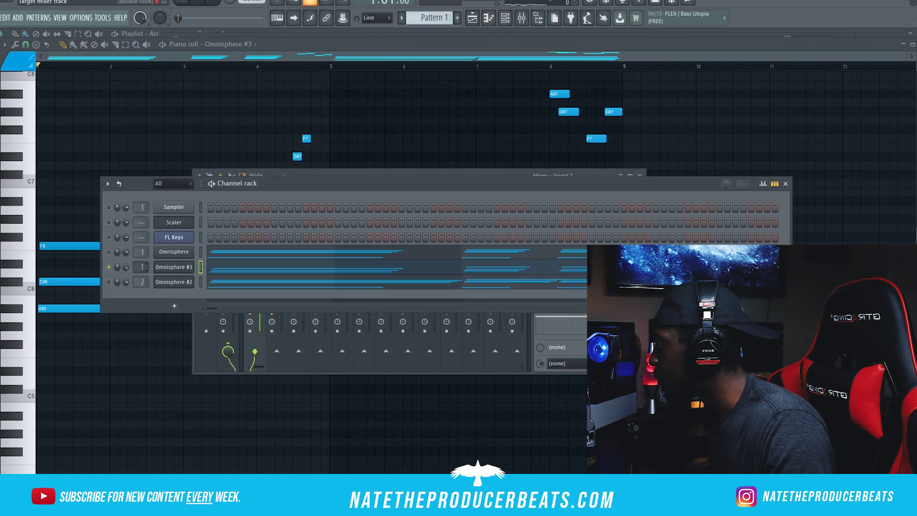
{"action": "left_click_drag", "start_coordinate": [288, 183], "coordinate": [277, 224]}
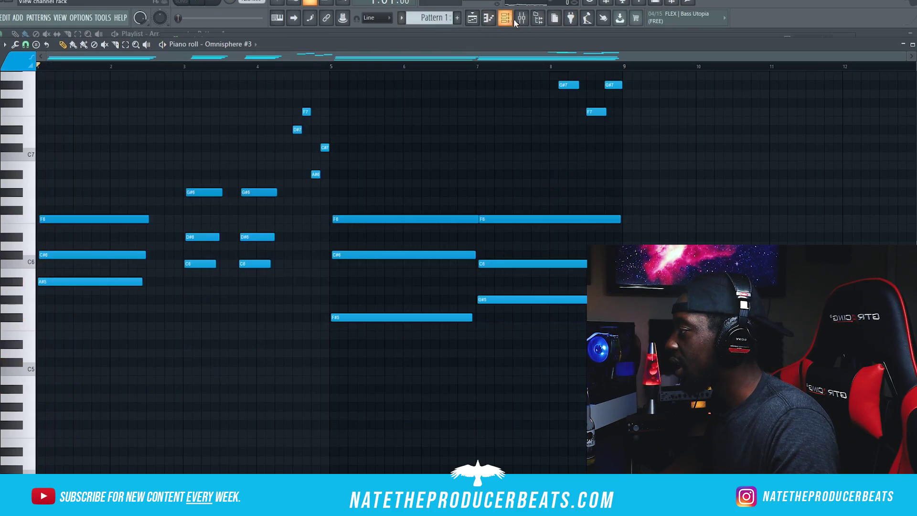
Step: Add Fruity Parametric EQ 2 to the first effect slot of Insert 3
{"action": "left_click", "coordinate": [515, 21]}
{"action": "left_click", "coordinate": [584, 203]}
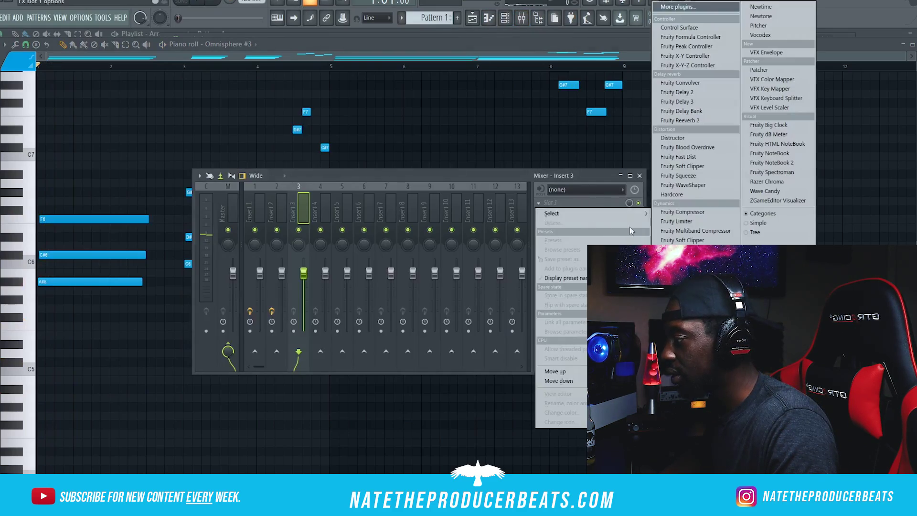
{"action": "left_click", "coordinate": [688, 358]}
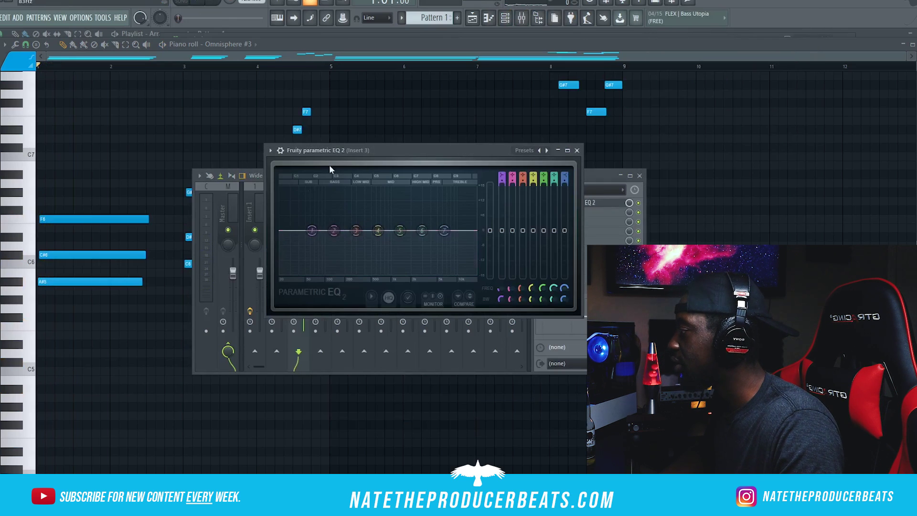
Step: Load a low-cut preset in the Insert 3 EQ and raise its cut frequency while the pattern plays
{"action": "left_click", "coordinate": [280, 152]}
{"action": "mouse_move", "coordinate": [310, 187]}
{"action": "left_click", "coordinate": [418, 234]}
{"action": "left_click_drag", "start_coordinate": [483, 257], "coordinate": [421, 230]}
{"action": "key", "text": "space"}
{"action": "left_click_drag", "start_coordinate": [288, 226], "coordinate": [337, 231]}
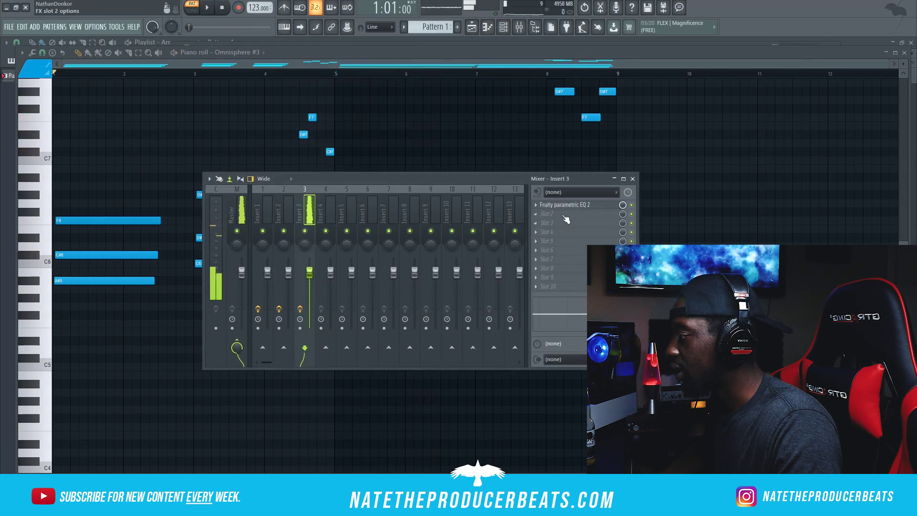
Step: Find the Wider plugin, add it to the second slot of Insert 3 and adjust its stereo width
{"action": "left_click", "coordinate": [544, 213]}
{"action": "mouse_move", "coordinate": [555, 224]}
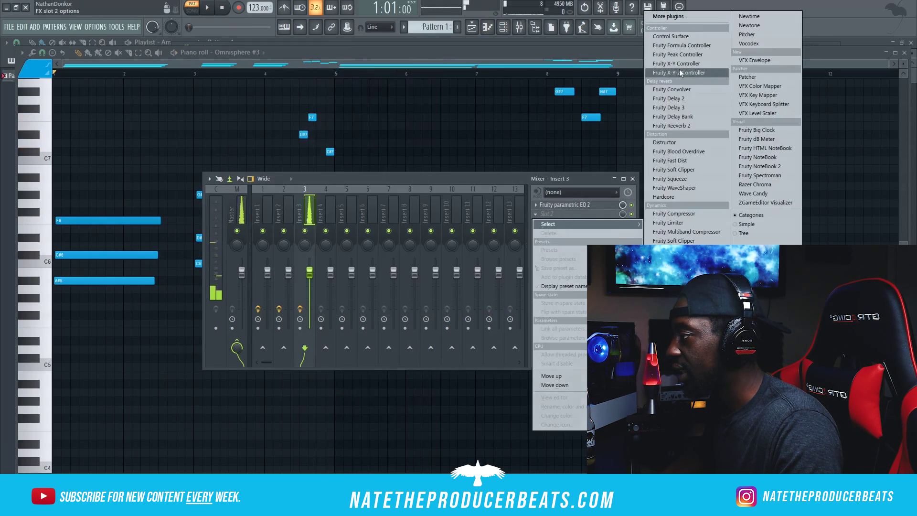
{"action": "left_click", "coordinate": [669, 16]}
{"action": "type", "text": "wider"}
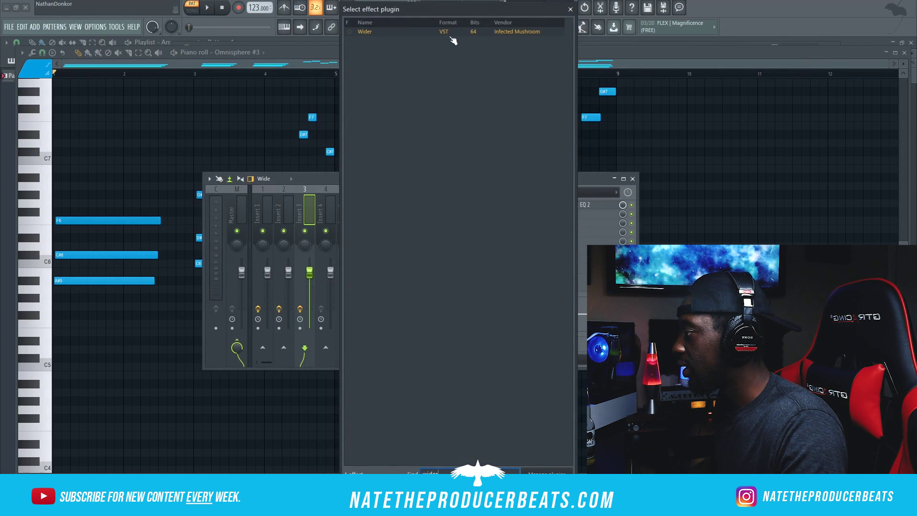
{"action": "left_click", "coordinate": [447, 32]}
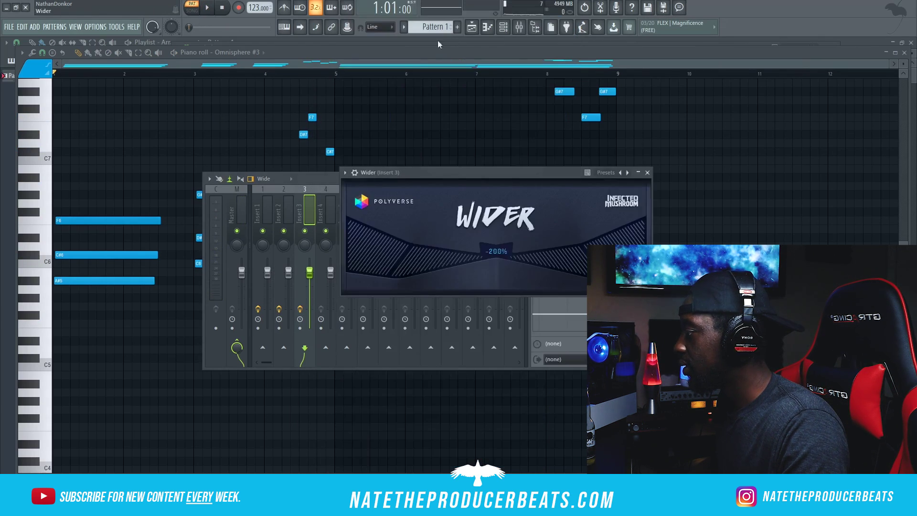
{"action": "left_click_drag", "start_coordinate": [342, 229], "coordinate": [463, 207]}
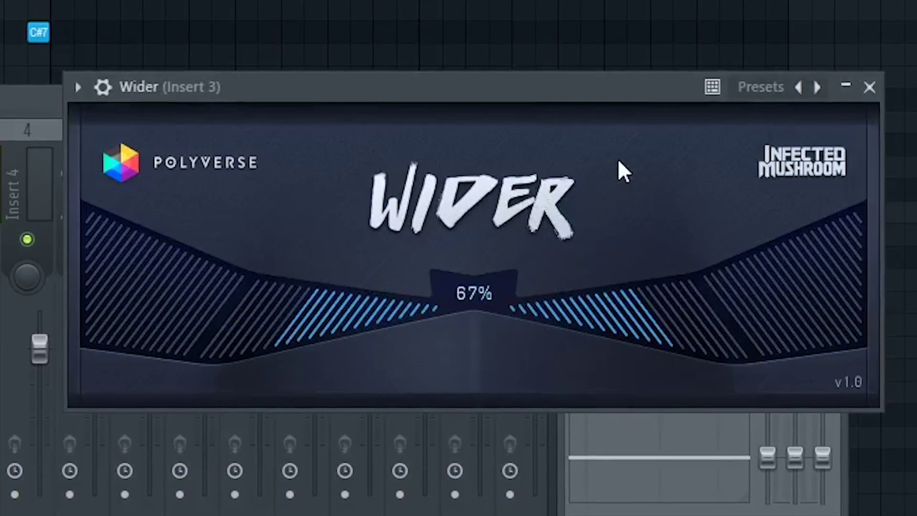
{"action": "left_click_drag", "start_coordinate": [619, 161], "coordinate": [780, 17]}
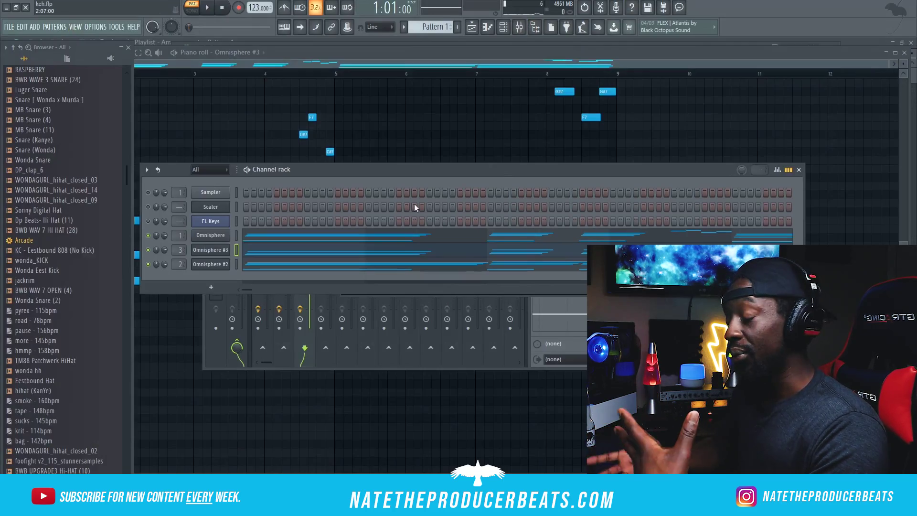
Step: Add the nm - tennis hh hi-hat sample as a new channel, fill it every 4 steps and play the pattern
{"action": "scroll", "coordinate": [42, 183], "scroll_direction": "up", "scroll_amount": 6}
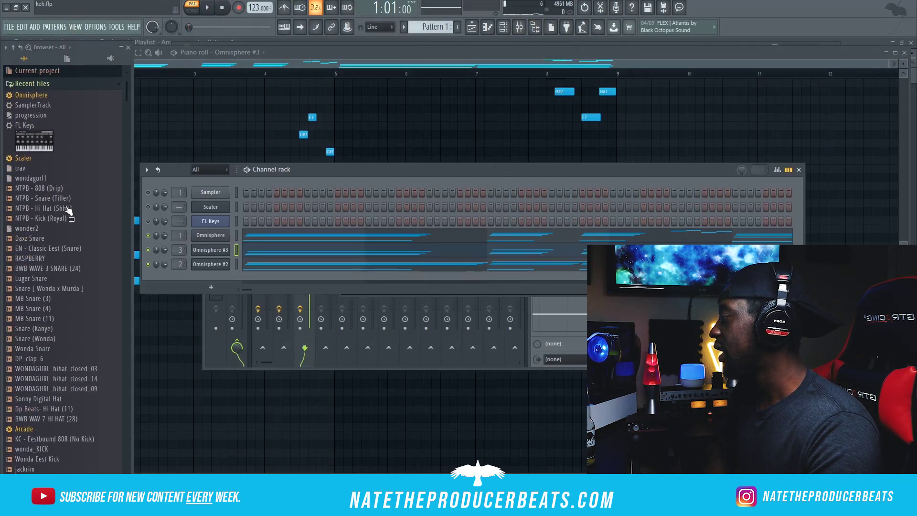
{"action": "left_click", "coordinate": [47, 84]}
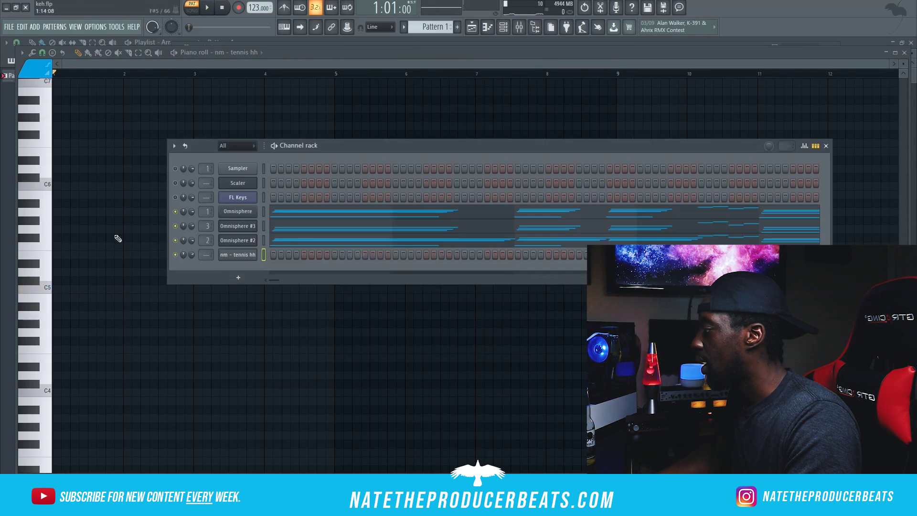
{"action": "right_click", "coordinate": [228, 252]}
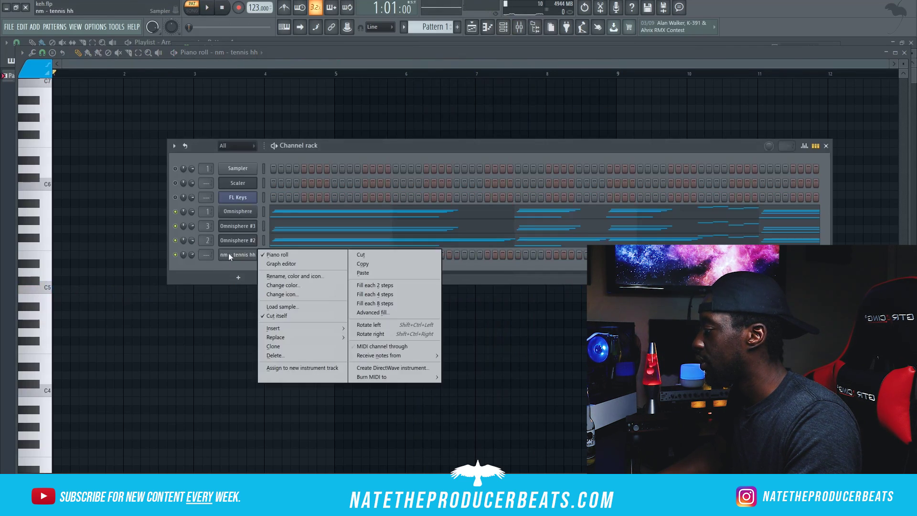
{"action": "left_click", "coordinate": [401, 290]}
{"action": "key", "text": "space"}
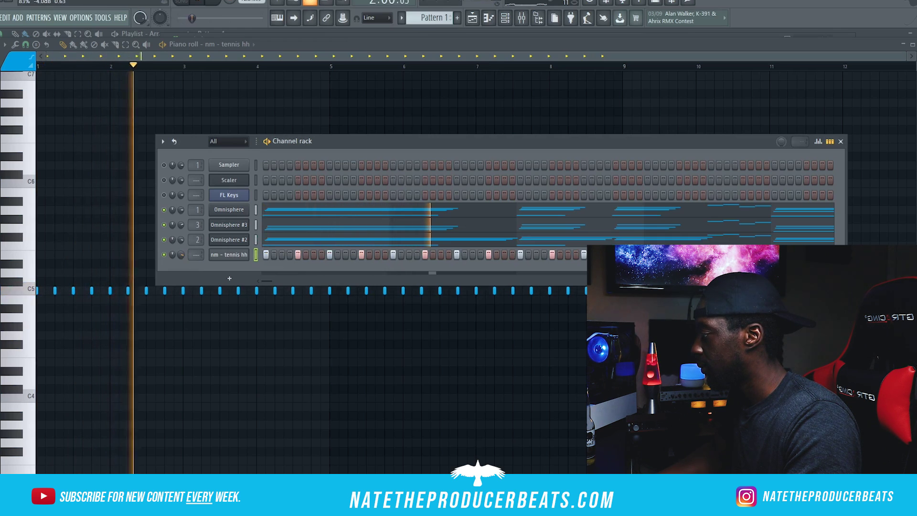
Step: Route the hi-hat to mixer Insert 4, with PanCake2 in the first slot, and play the pattern through it
{"action": "left_click", "coordinate": [706, 7]}
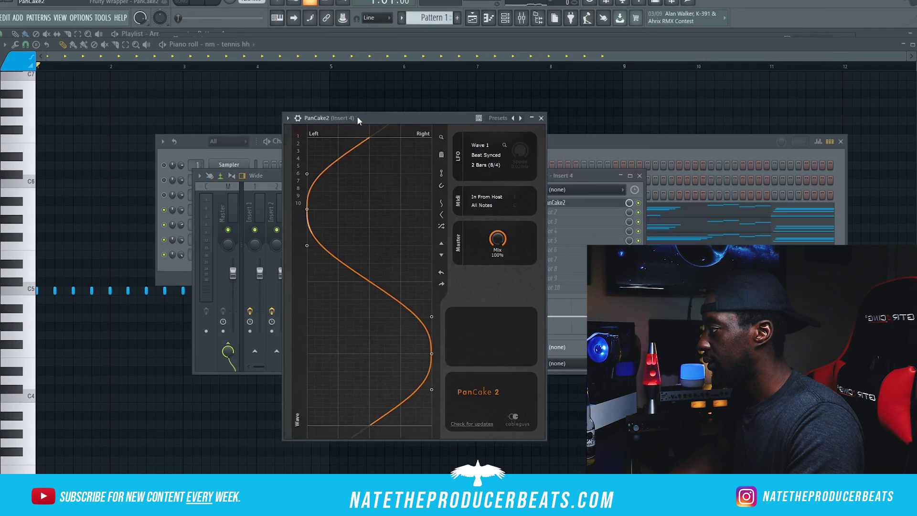
{"action": "left_click_drag", "start_coordinate": [357, 117], "coordinate": [379, 107]}
{"action": "key", "text": "space"}
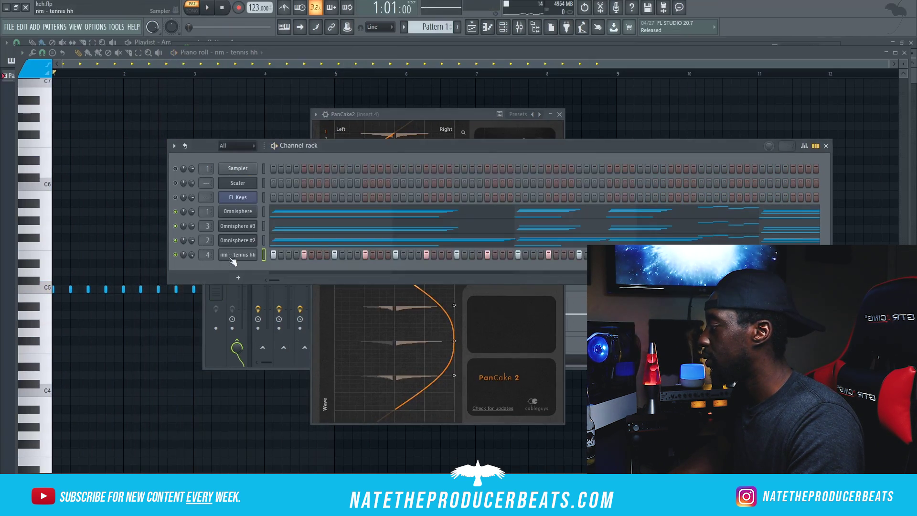
Step: Clone the nm - tennis hh channel and bring in the road - 78bpm hi-hat MIDI from Unknown Library Packs for the copy
{"action": "right_click", "coordinate": [247, 255]}
{"action": "left_click", "coordinate": [275, 346]}
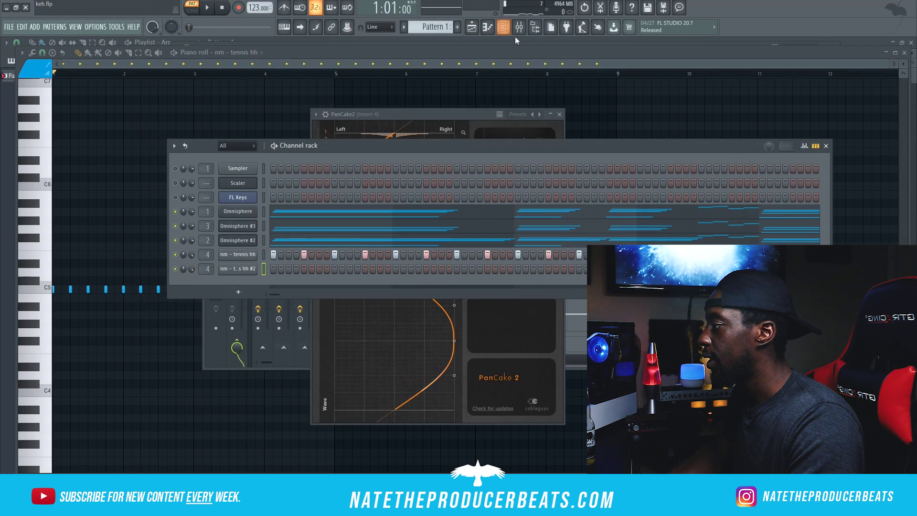
{"action": "left_click", "coordinate": [536, 30]}
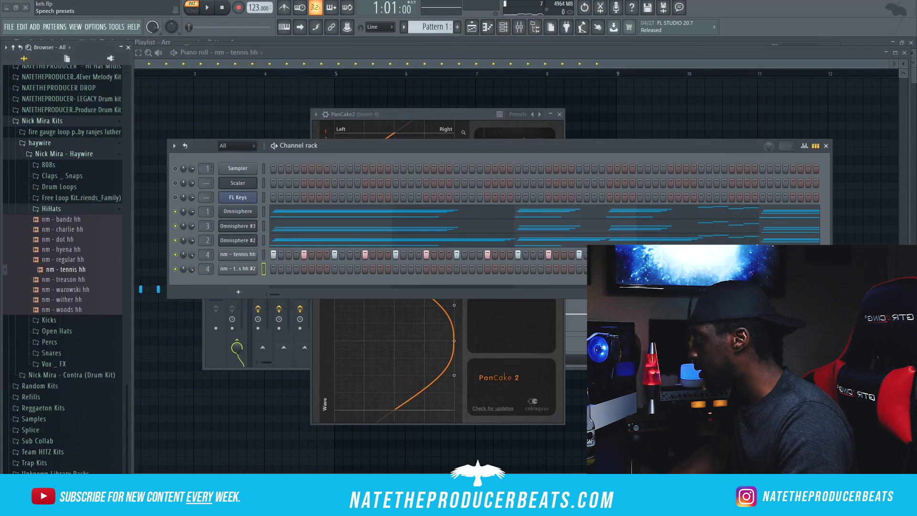
{"action": "left_click", "coordinate": [55, 472]}
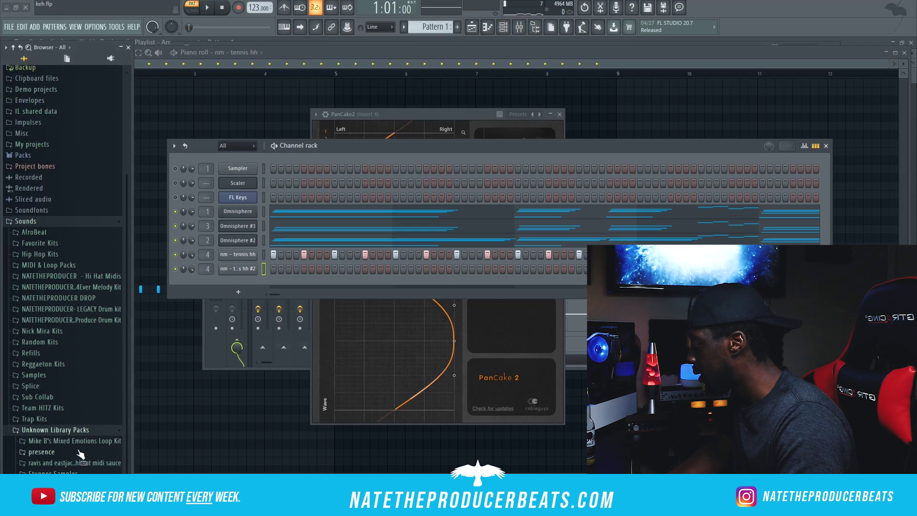
{"action": "left_click", "coordinate": [107, 462]}
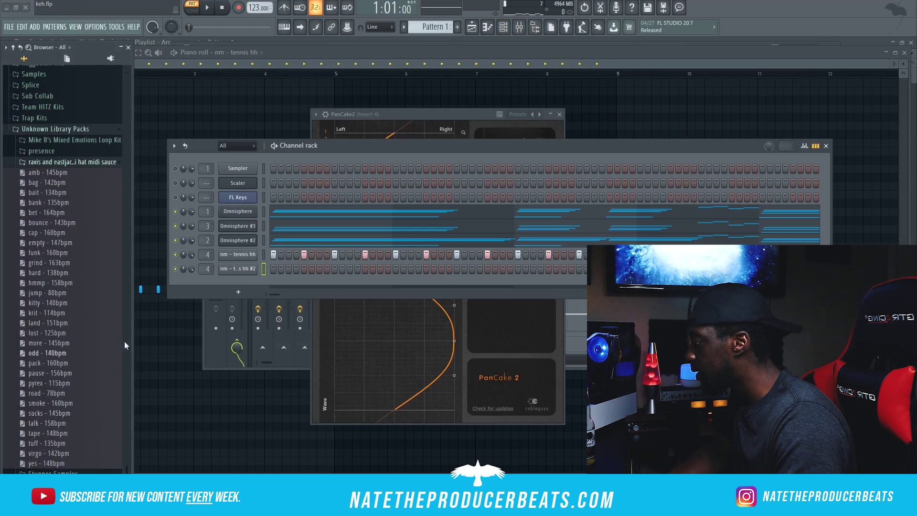
{"action": "left_click_drag", "start_coordinate": [398, 149], "coordinate": [407, 129]}
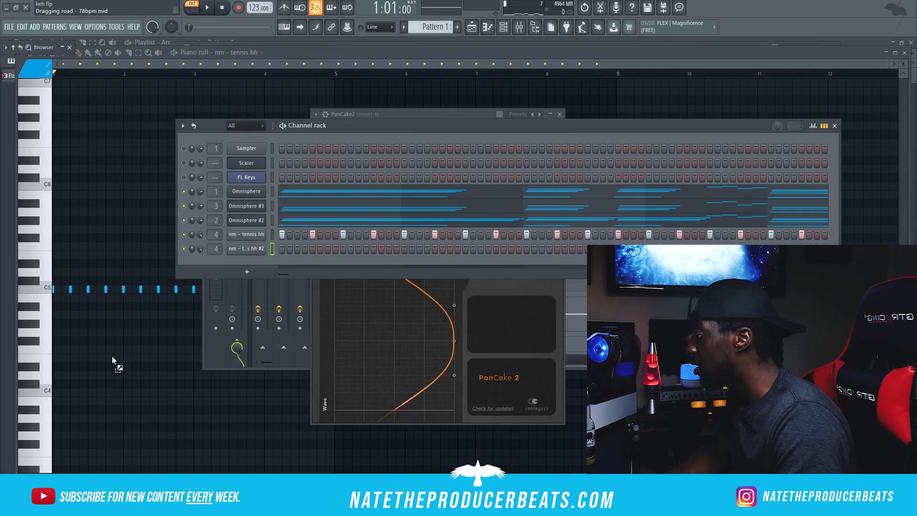
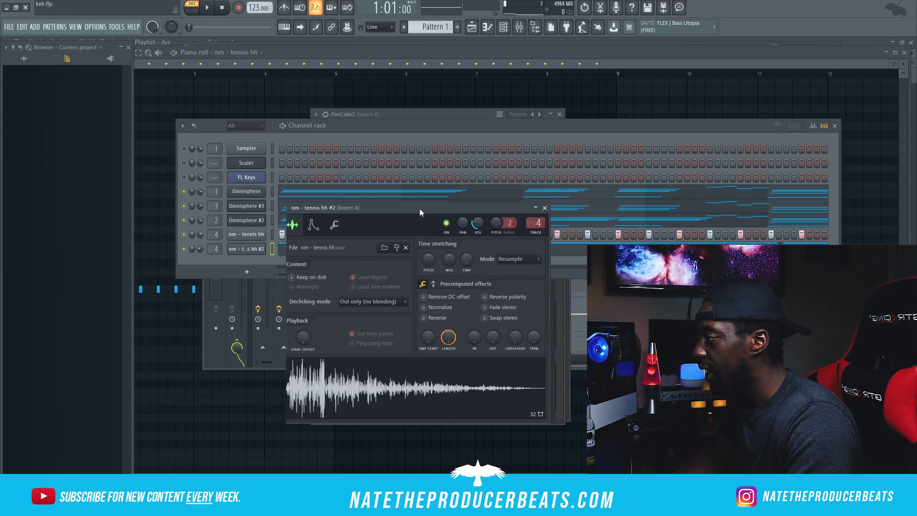
Step: Add FIN-MICRO to the second slot of Insert 4 and adjust the amount of its Phaser mode
{"action": "left_click", "coordinate": [519, 29]}
{"action": "left_click", "coordinate": [554, 214]}
{"action": "left_click", "coordinate": [698, 72]}
{"action": "left_click_drag", "start_coordinate": [178, 377], "coordinate": [177, 386]}
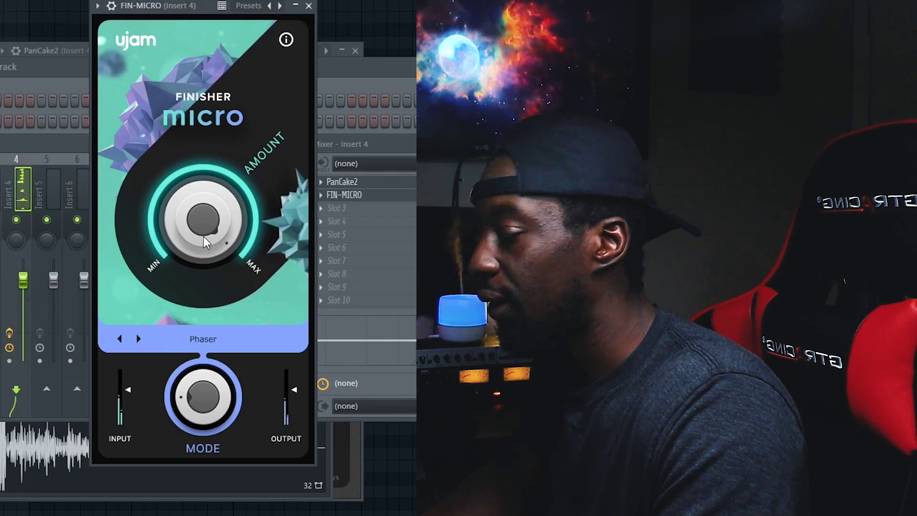
{"action": "left_click_drag", "start_coordinate": [205, 241], "coordinate": [179, 299]}
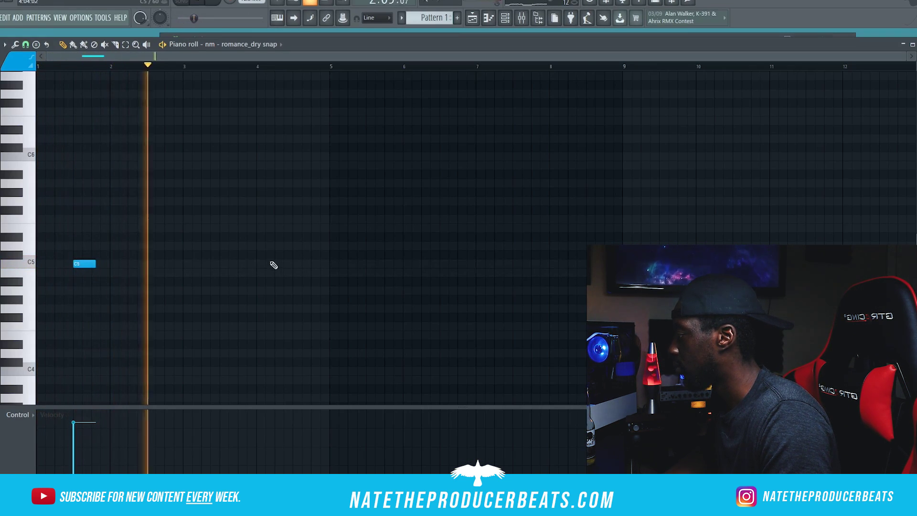
Step: Add C5 notes to the nm - romance_dry snap pattern midway through bars 3, 4, 6, 7 and 8
{"action": "left_click", "coordinate": [221, 264]}
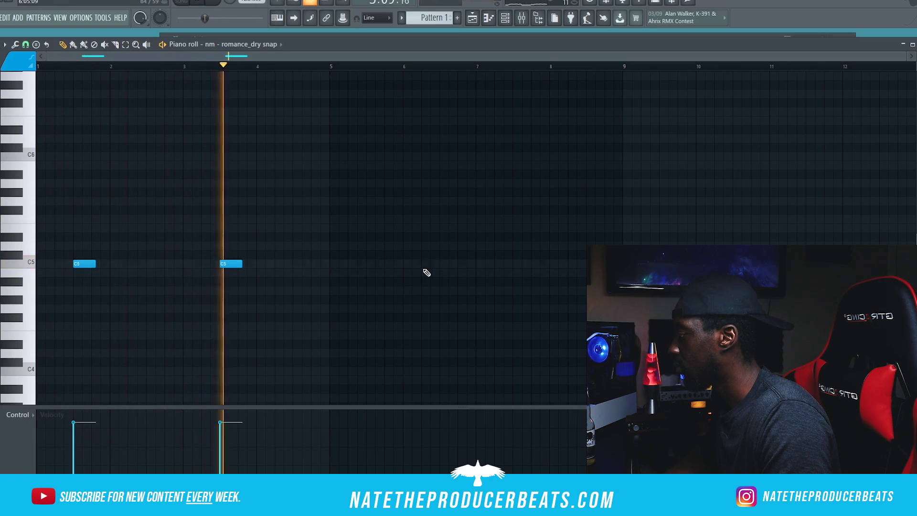
{"action": "left_click", "coordinate": [294, 264]}
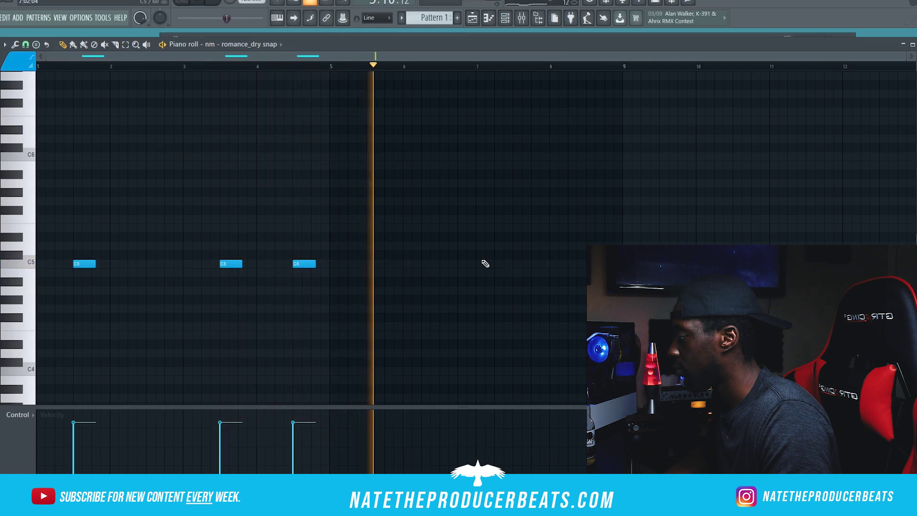
{"action": "left_click", "coordinate": [441, 264]}
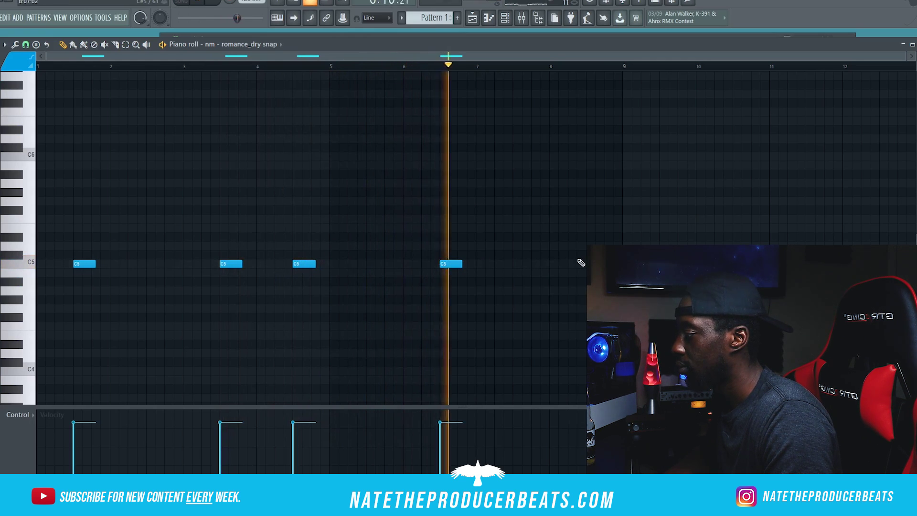
{"action": "left_click", "coordinate": [514, 264]}
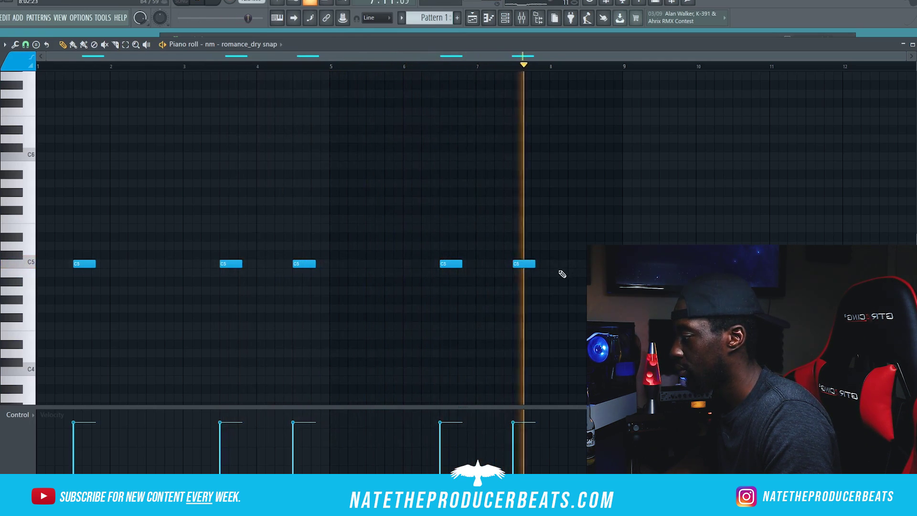
{"action": "left_click", "coordinate": [587, 264]}
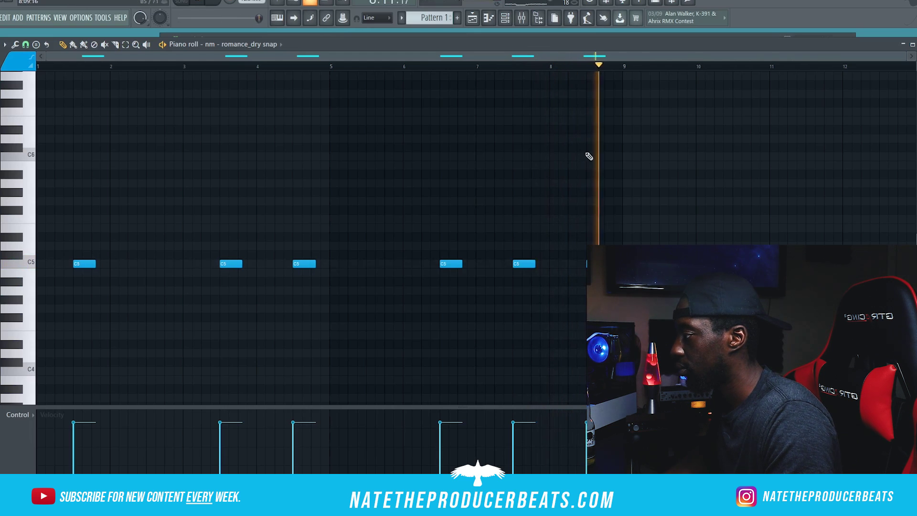
Step: Add the nm - romance_wet snap sample as a new channel and place a C5 note midway through bar 2
{"action": "left_click", "coordinate": [537, 19]}
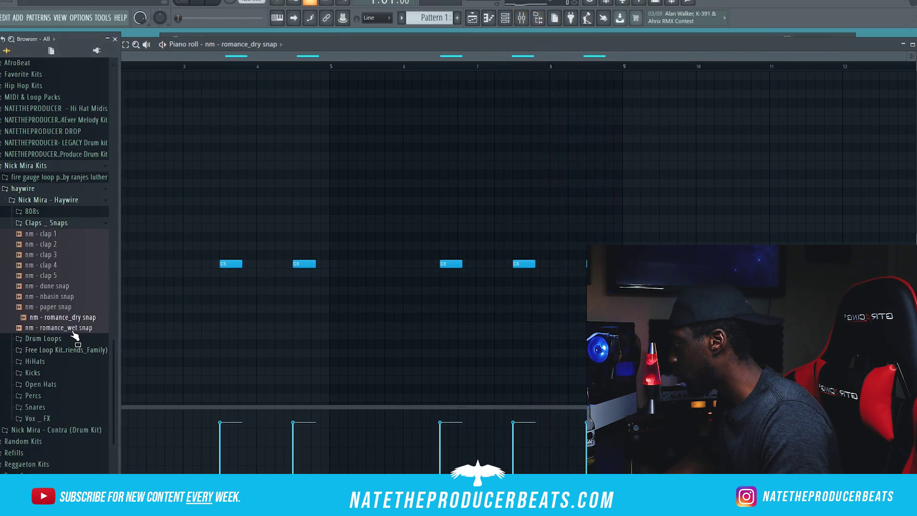
{"action": "right_click", "coordinate": [74, 333]}
{"action": "left_click", "coordinate": [110, 337]}
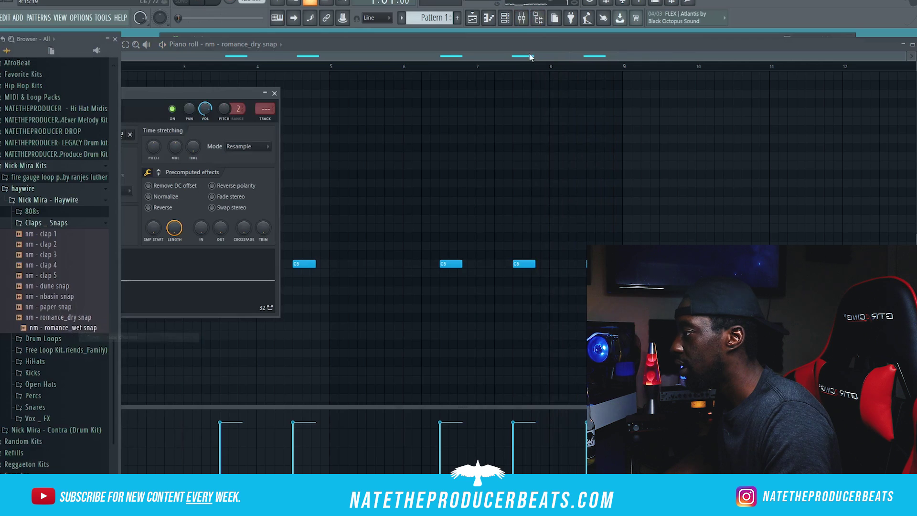
{"action": "left_click", "coordinate": [505, 18]}
{"action": "right_click", "coordinate": [237, 278]}
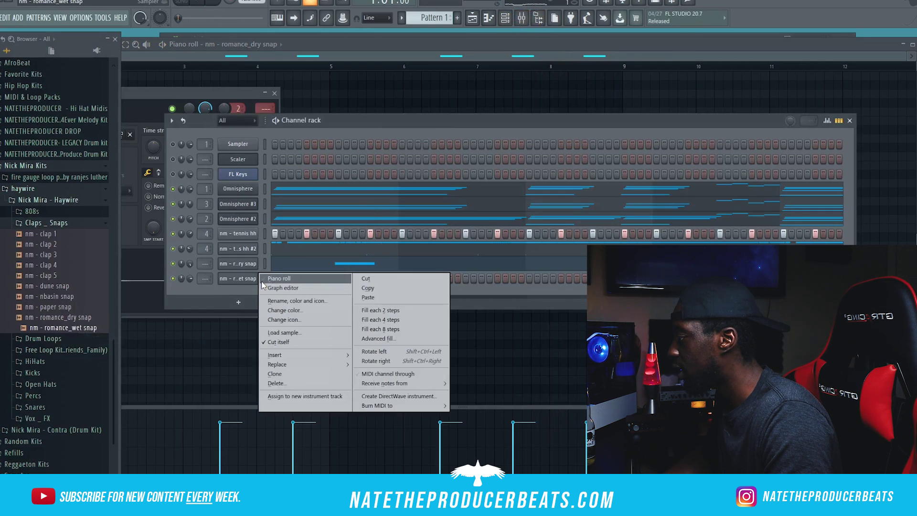
{"action": "left_click", "coordinate": [266, 280]}
{"action": "key", "text": "space"}
{"action": "left_click", "coordinate": [152, 263]}
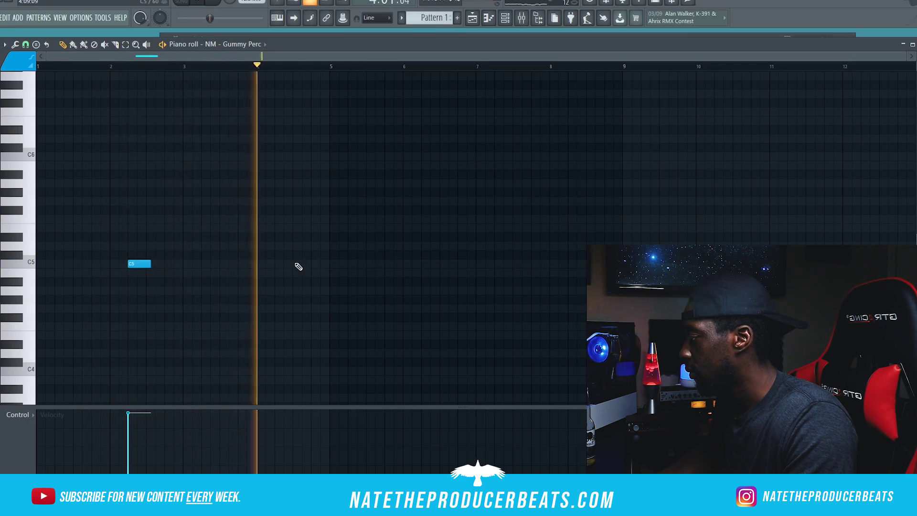
Step: Add a C5 note in bar 5 of the NM - Gummy Perc pattern
{"action": "left_click", "coordinate": [361, 267]}
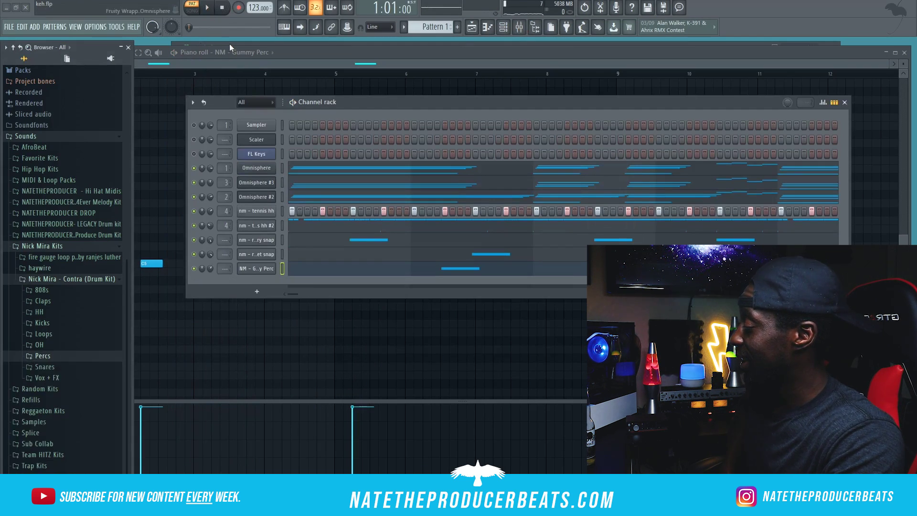
Step: Bring in NM - Under Kick from the Contra kit's kicks and build its C5 pattern across bars 1 and 2
{"action": "left_click", "coordinate": [60, 323]}
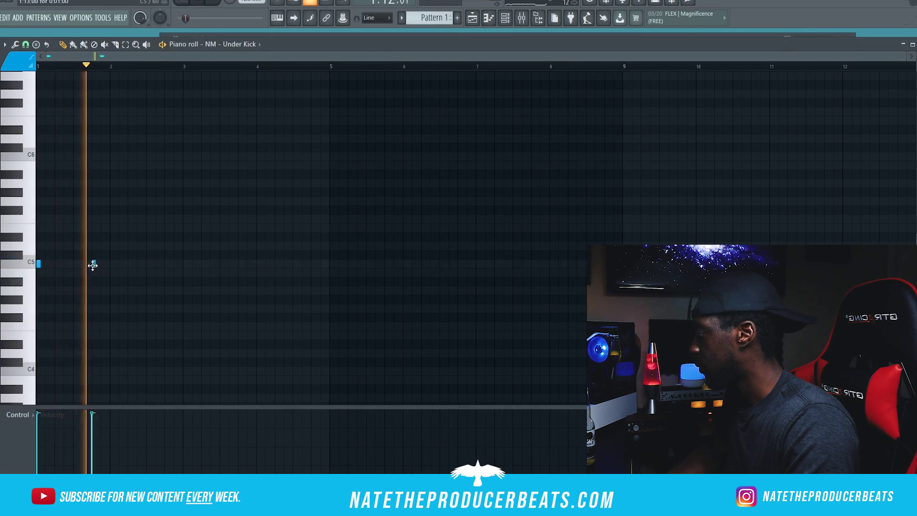
{"action": "left_click", "coordinate": [148, 265]}
{"action": "left_click", "coordinate": [157, 264]}
{"action": "right_click", "coordinate": [148, 265]}
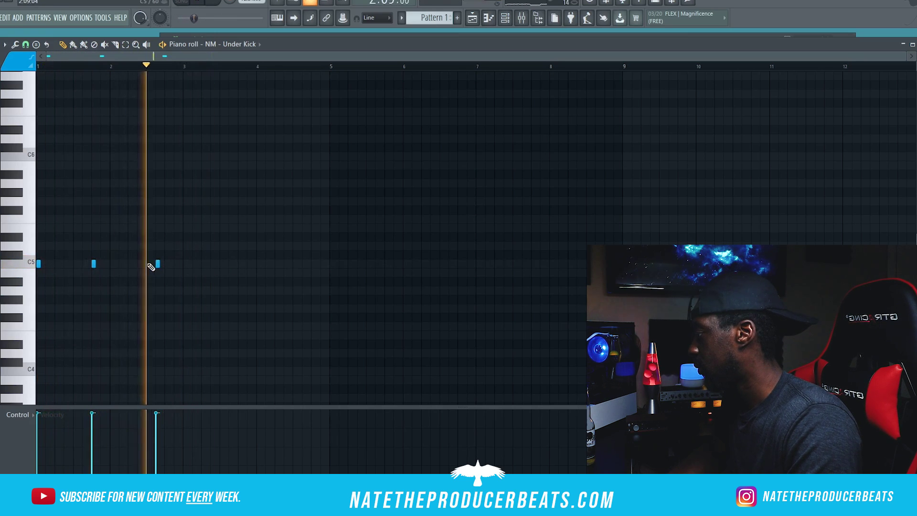
{"action": "key", "text": "space"}
Step: Swap the kick for NM - Dior Kick, remove its bar 2 notes and add C5 notes in bars 5 and 7
{"action": "key", "text": "alt+F8"}
{"action": "left_click", "coordinate": [77, 359]}
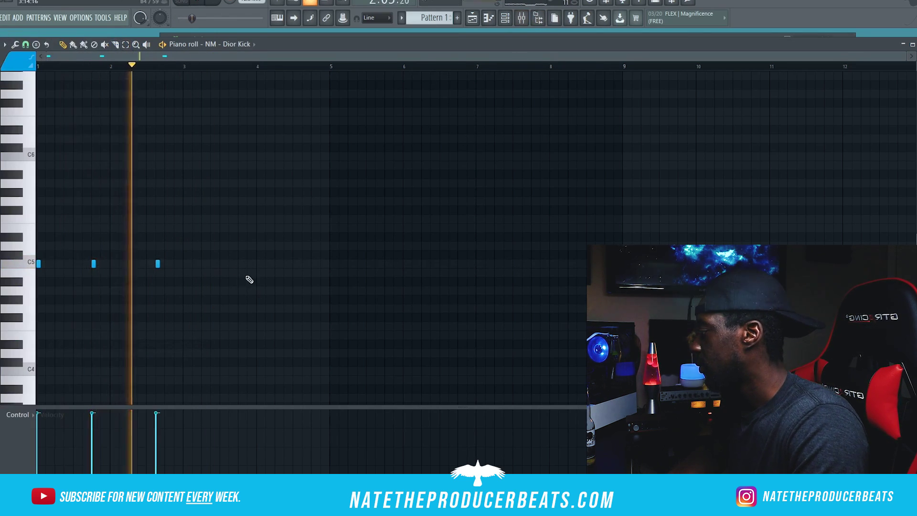
{"action": "left_click", "coordinate": [132, 265]}
{"action": "left_click", "coordinate": [210, 264]}
{"action": "right_click", "coordinate": [130, 264]}
{"action": "right_click", "coordinate": [158, 264]}
{"action": "right_click", "coordinate": [210, 264]}
{"action": "left_click", "coordinate": [331, 264]}
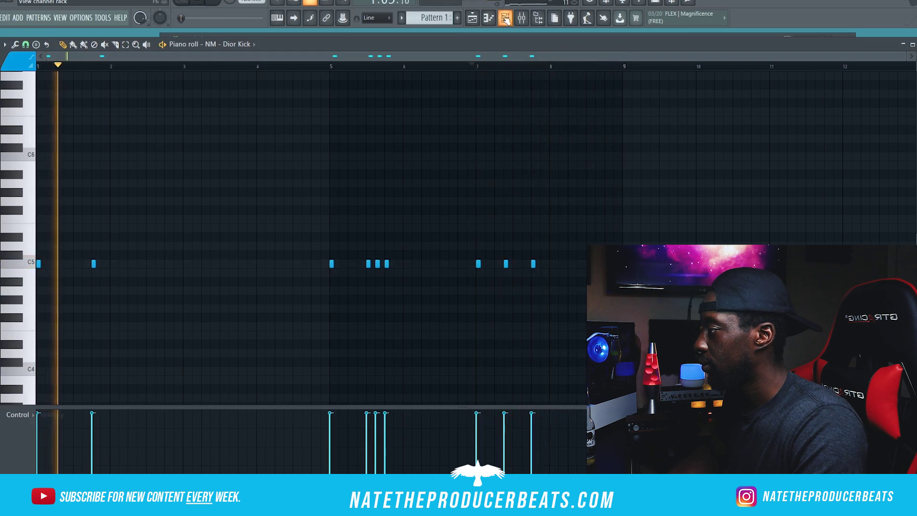
Step: Open the mixer and adjust the Insert 1 volume fader while the pattern plays
{"action": "left_click", "coordinate": [538, 18]}
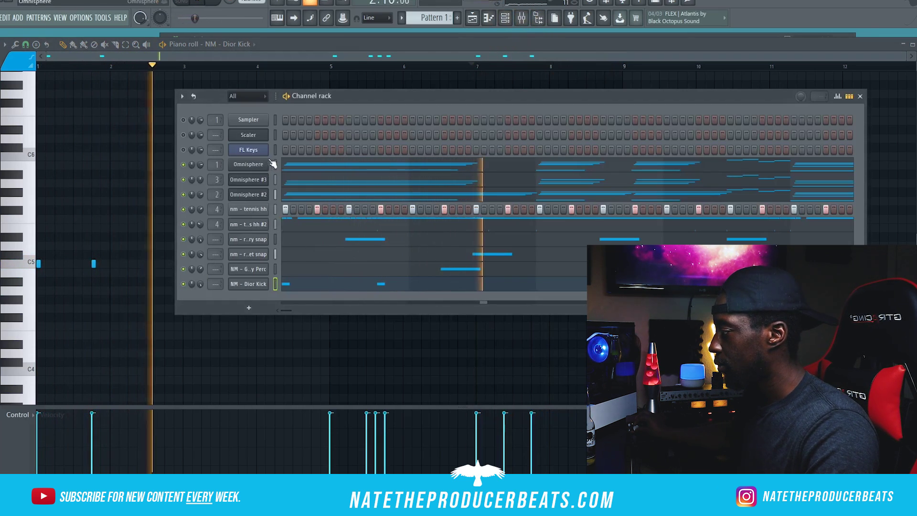
{"action": "left_click", "coordinate": [521, 18]}
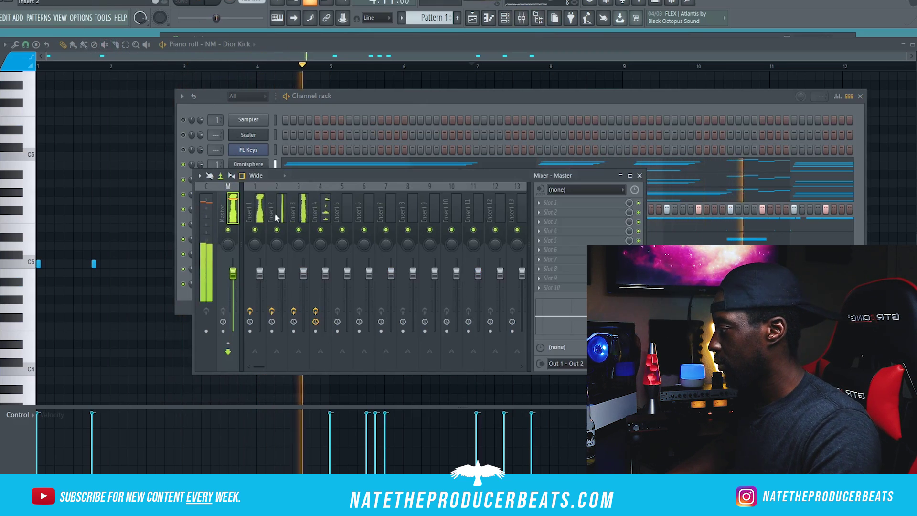
{"action": "left_click", "coordinate": [260, 272]}
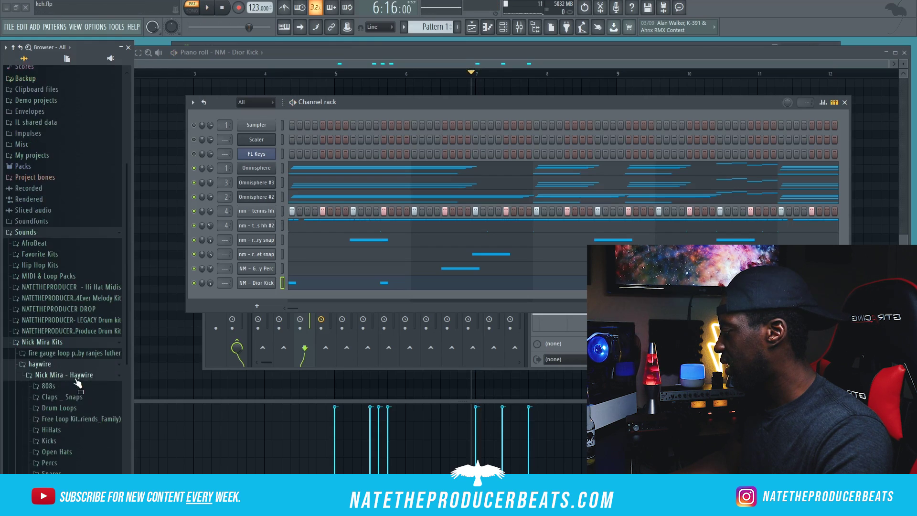
Step: Replace the Dior Kick sample with nm - blackpanther kick from the Haywire kit's kicks and toggle playback
{"action": "scroll", "coordinate": [92, 454], "scroll_direction": "down", "scroll_amount": 4}
{"action": "left_click", "coordinate": [70, 324]}
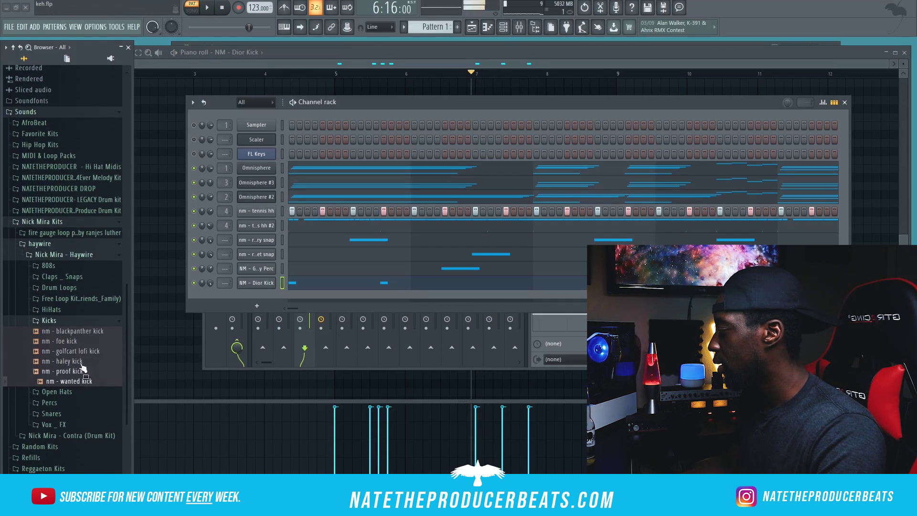
{"action": "left_click_drag", "start_coordinate": [86, 335], "coordinate": [260, 282]}
{"action": "key", "text": "space"}
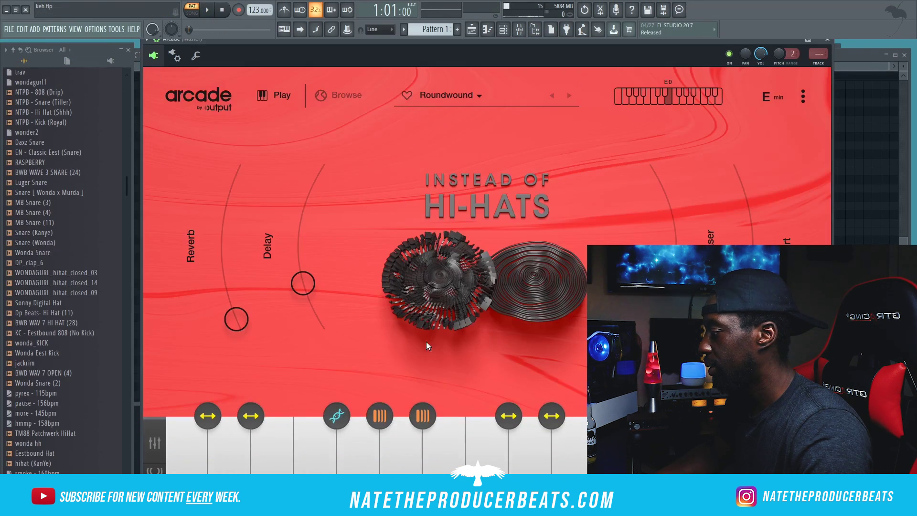
Step: Place the Arcade Roundwound loop as a G4 note, stretch it from bar 1 through bar 8 and play the pattern
{"action": "left_click", "coordinate": [474, 441]}
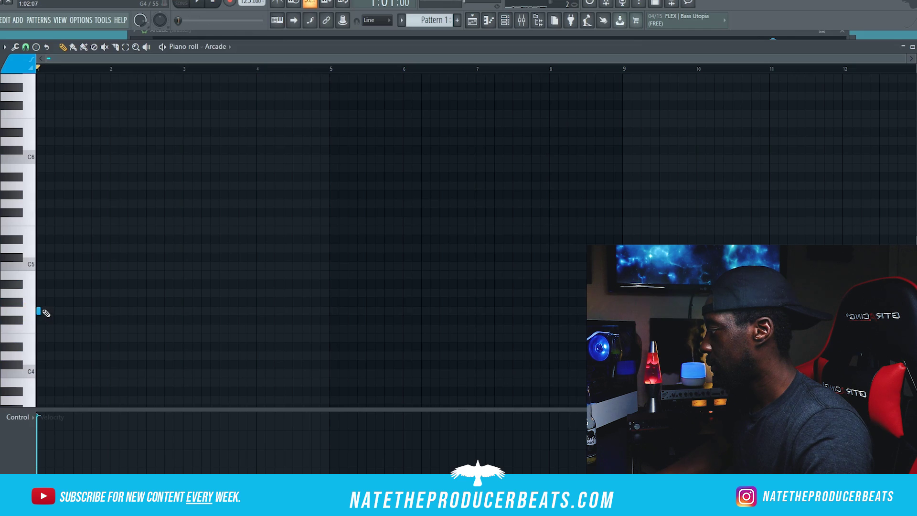
{"action": "left_click_drag", "start_coordinate": [347, 316], "coordinate": [329, 317]}
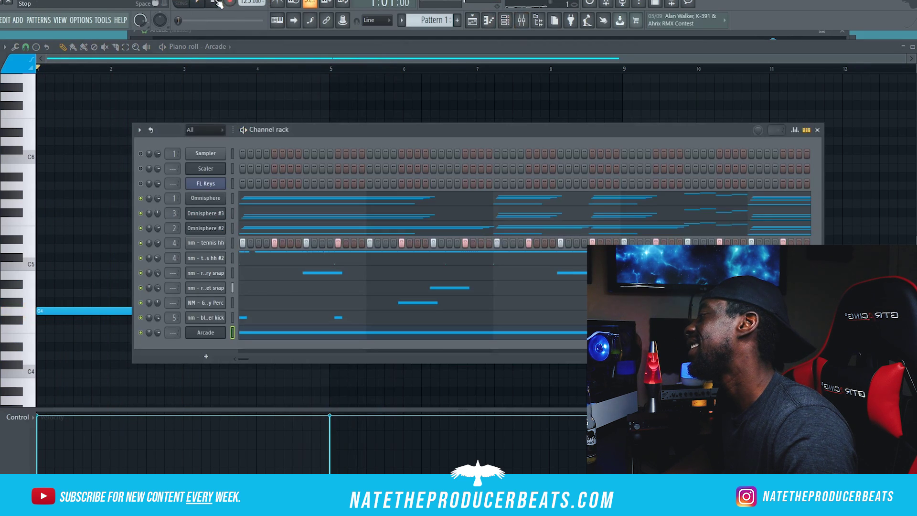
{"action": "key", "text": "F6"}
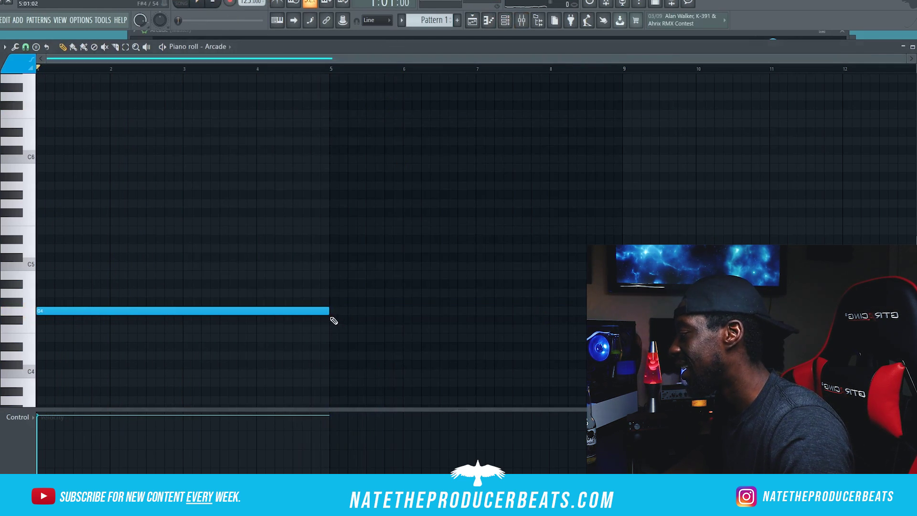
{"action": "key", "text": "space"}
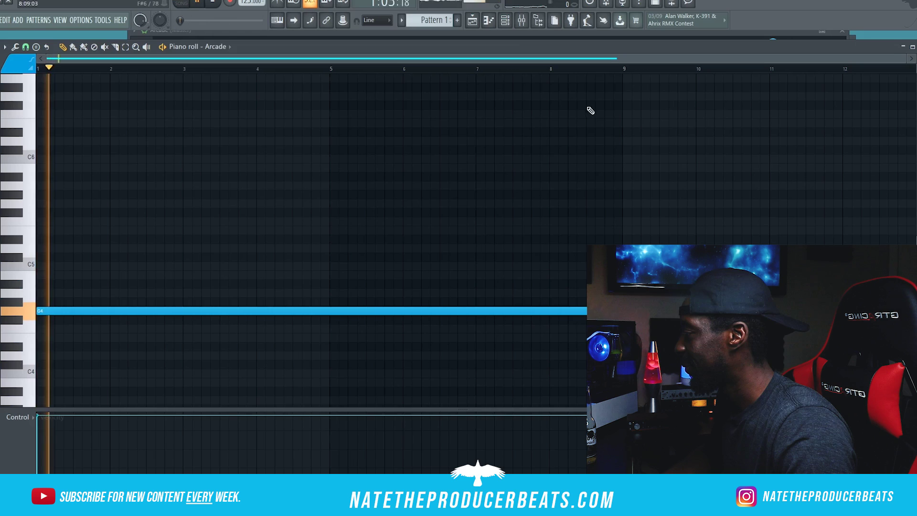
Step: Reopen the Arcade channel's plugin window and close the Roundwound Perc Clock Groove loop editor
{"action": "left_click", "coordinate": [491, 22]}
{"action": "left_click", "coordinate": [502, 22]}
{"action": "key", "text": "F6"}
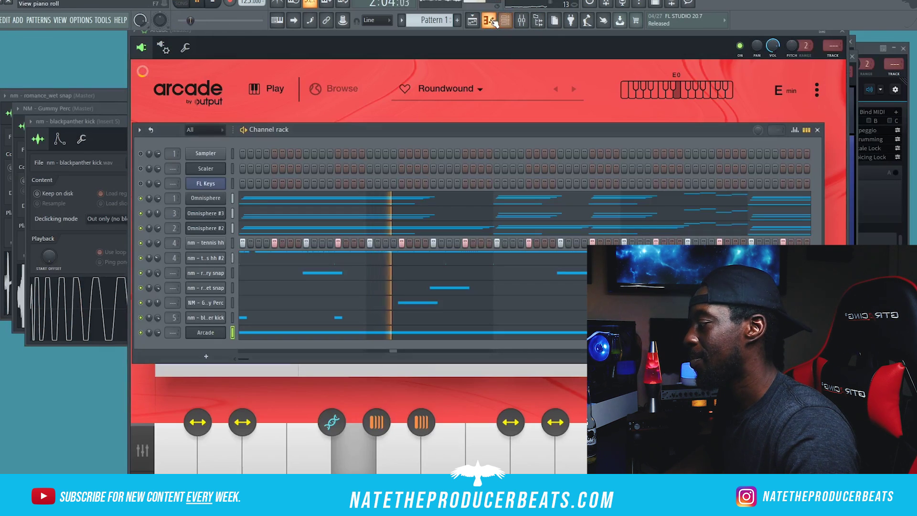
{"action": "left_click", "coordinate": [206, 333]}
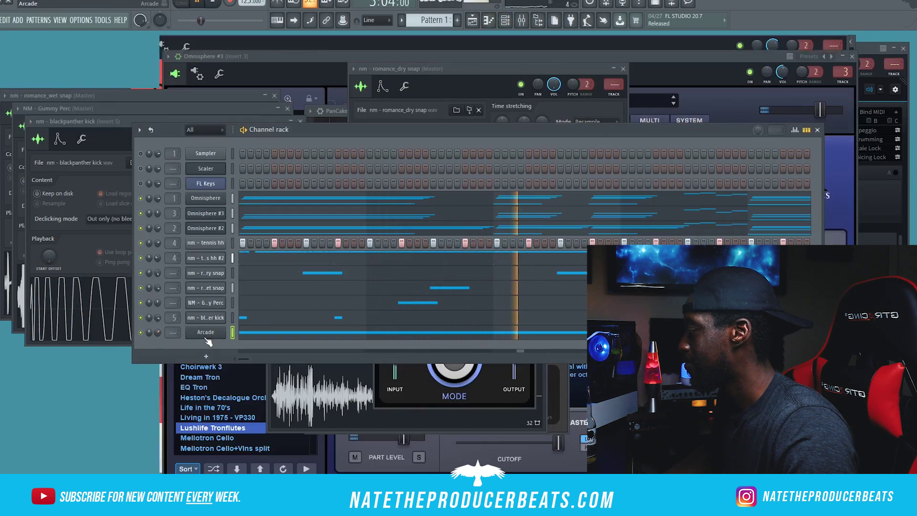
{"action": "left_click", "coordinate": [207, 335]}
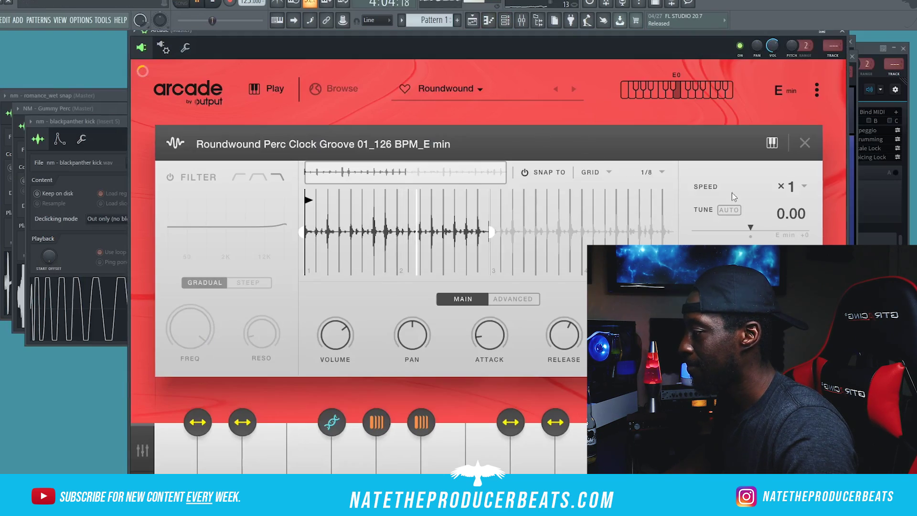
{"action": "left_click", "coordinate": [807, 144]}
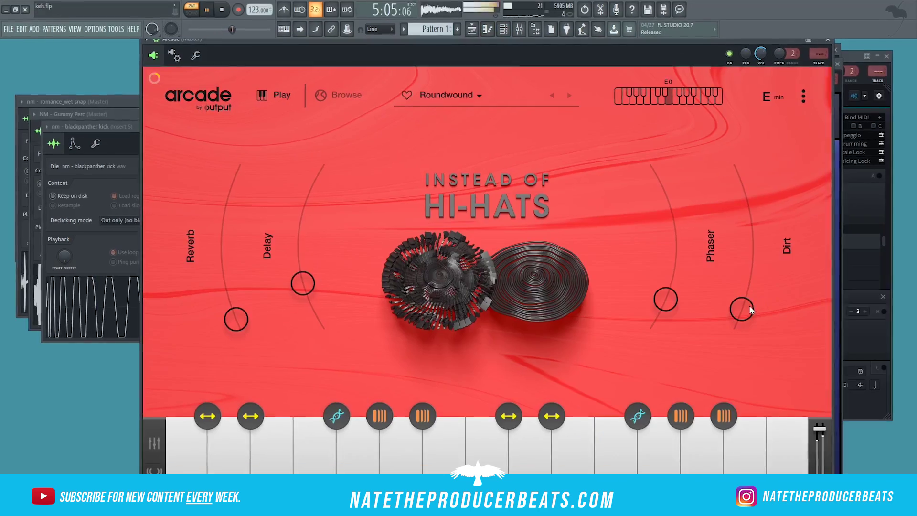
Step: Raise the Phaser and Delay of the Arcade Roundwound kit and adjust its Reverb and Dirt amounts
{"action": "left_click_drag", "start_coordinate": [667, 304], "coordinate": [670, 239]}
{"action": "mouse_move", "coordinate": [229, 320]}
{"action": "left_mouse_down"}
{"action": "mouse_move", "coordinate": [209, 242]}
{"action": "mouse_move", "coordinate": [213, 321]}
{"action": "left_mouse_up"}
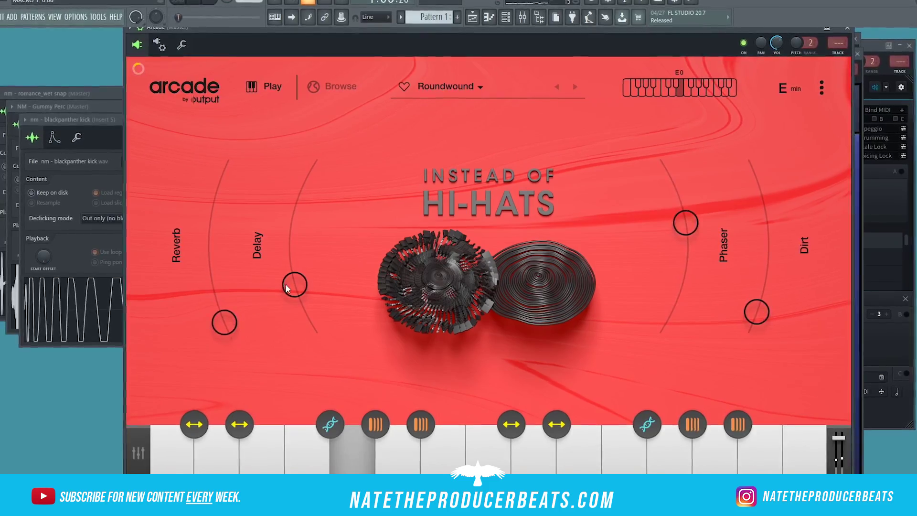
{"action": "left_click_drag", "start_coordinate": [287, 288], "coordinate": [287, 247]}
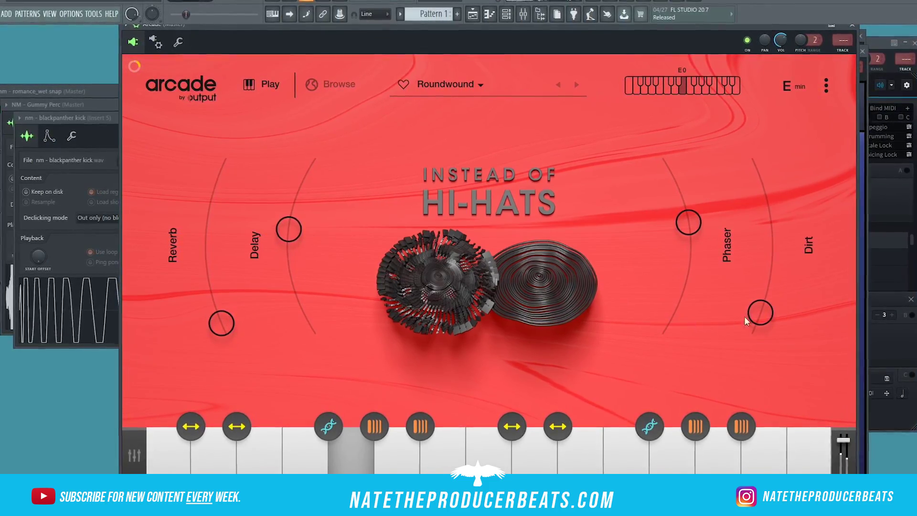
{"action": "left_click_drag", "start_coordinate": [774, 275], "coordinate": [757, 331]}
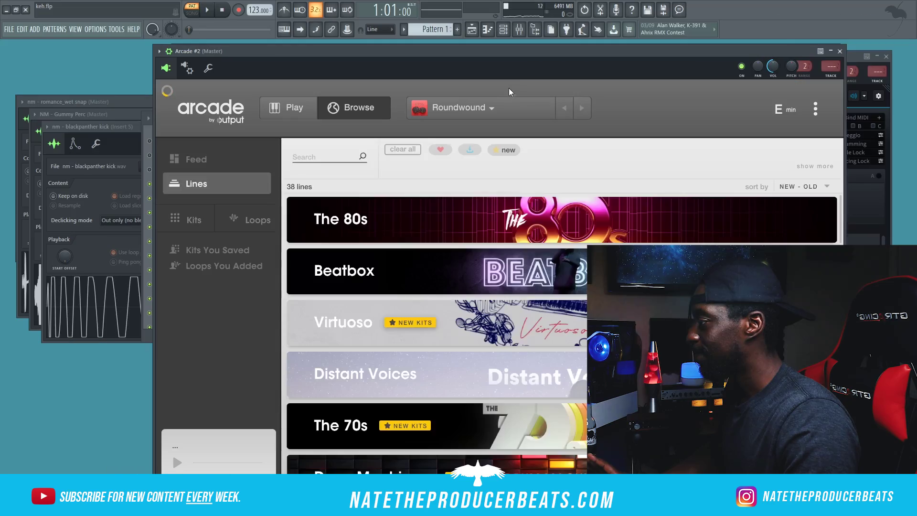
Step: Open the Poolside line in Arcade #2 and look through its kits
{"action": "left_click_drag", "start_coordinate": [492, 53], "coordinate": [469, 41]}
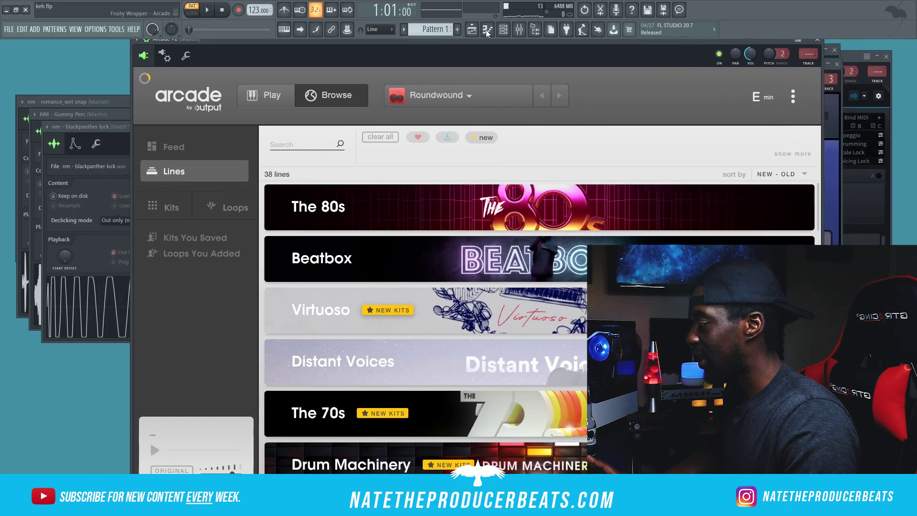
{"action": "scroll", "coordinate": [475, 390], "scroll_direction": "down", "scroll_amount": 5}
{"action": "left_click", "coordinate": [429, 393]}
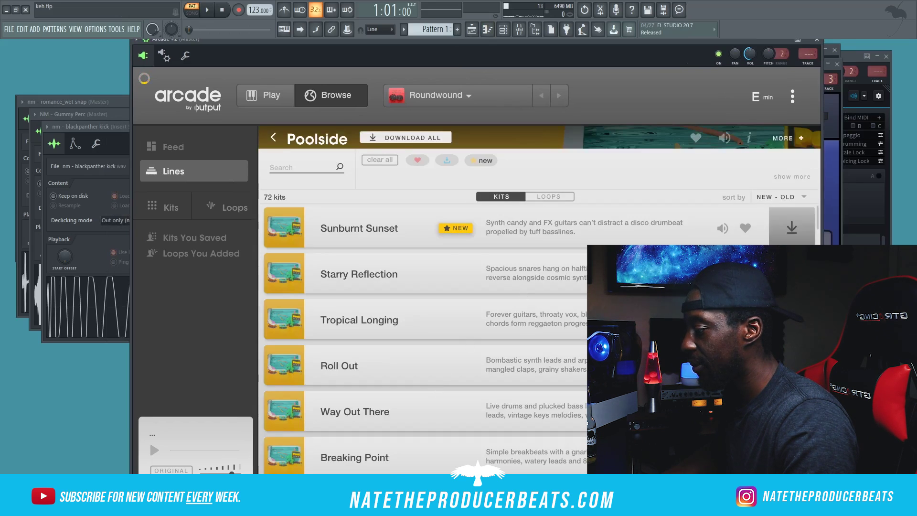
{"action": "scroll", "coordinate": [422, 338], "scroll_direction": "down", "scroll_amount": 10}
{"action": "scroll", "coordinate": [423, 339], "scroll_direction": "up", "scroll_amount": 3}
{"action": "scroll", "coordinate": [540, 339], "scroll_direction": "down", "scroll_amount": 3}
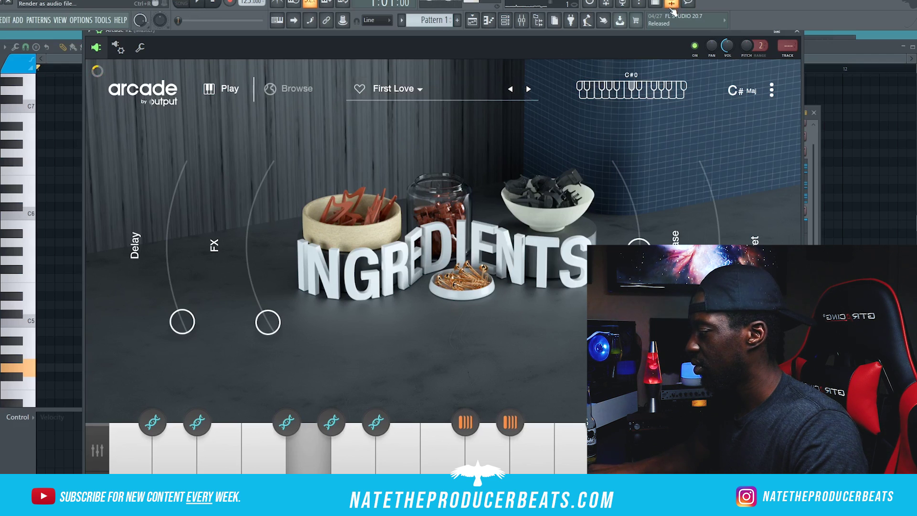
Step: Bring the Arcade #2 piano roll forward, move its A4 note to the start of bar 1 and play it
{"action": "left_click", "coordinate": [831, 58]}
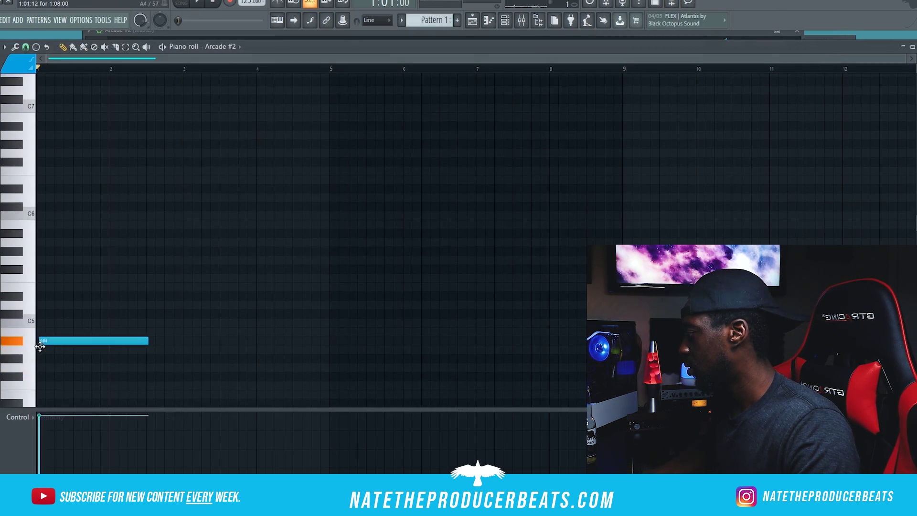
{"action": "scroll", "coordinate": [62, 338], "scroll_direction": "down", "scroll_amount": 2}
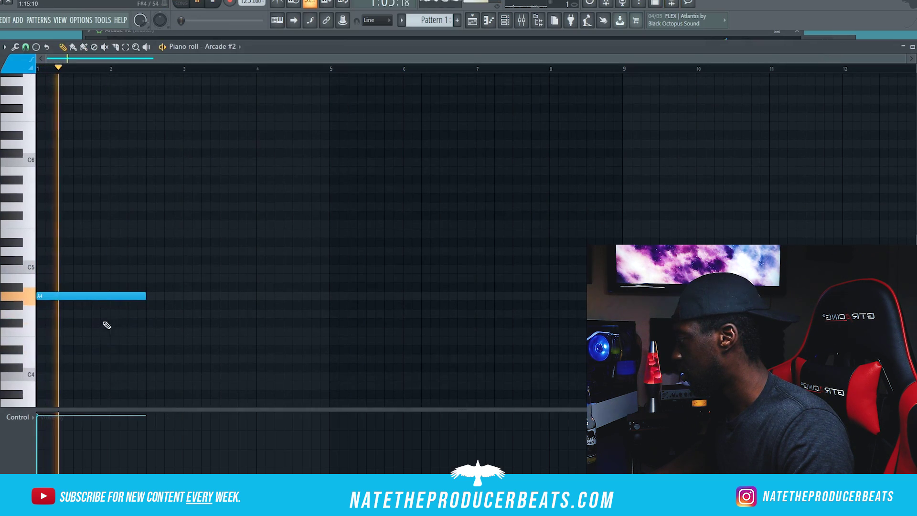
Step: Extend Arcade #2's A4 note to the start of bar 3 and shorten its A5 note to end at bar 9
{"action": "left_click_drag", "start_coordinate": [146, 297], "coordinate": [181, 301]}
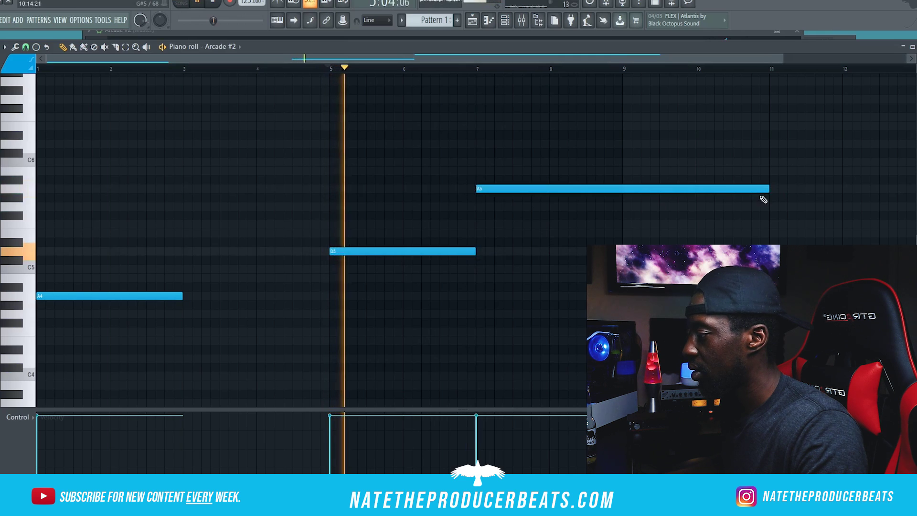
{"action": "left_click_drag", "start_coordinate": [768, 190], "coordinate": [621, 190]}
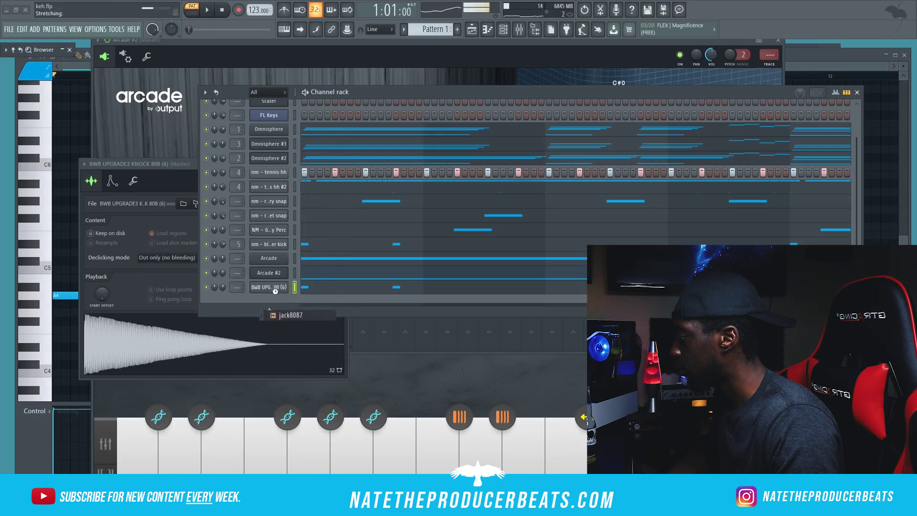
Step: Replace the BWB Knock 808 sample with jack8087 and move its bar 5 note from D#5 to C5
{"action": "left_click_drag", "start_coordinate": [275, 291], "coordinate": [273, 289]}
{"action": "key", "text": "space"}
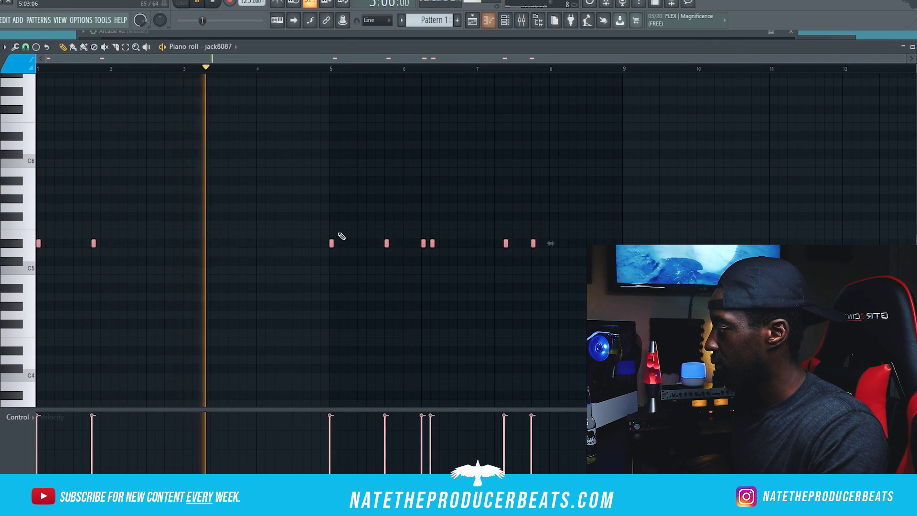
{"action": "left_click_drag", "start_coordinate": [332, 244], "coordinate": [332, 270]}
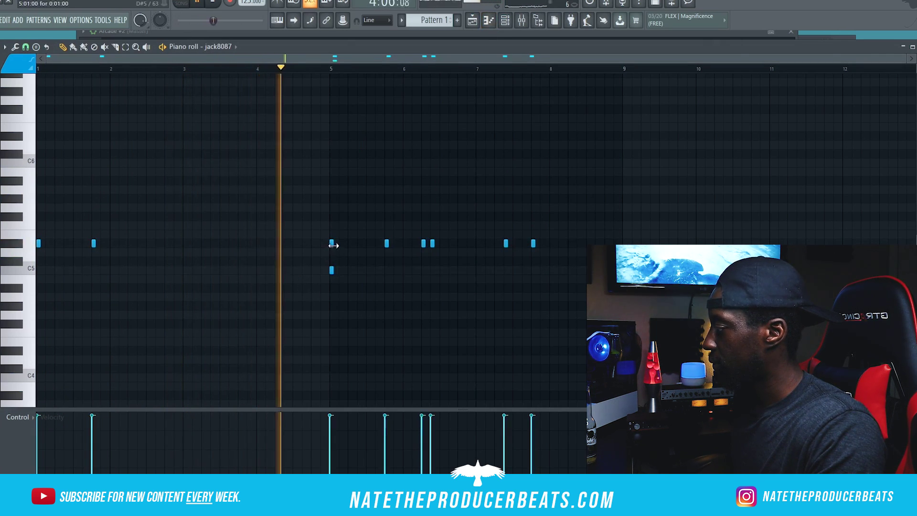
{"action": "key", "text": "space"}
{"action": "left_click", "coordinate": [332, 272]}
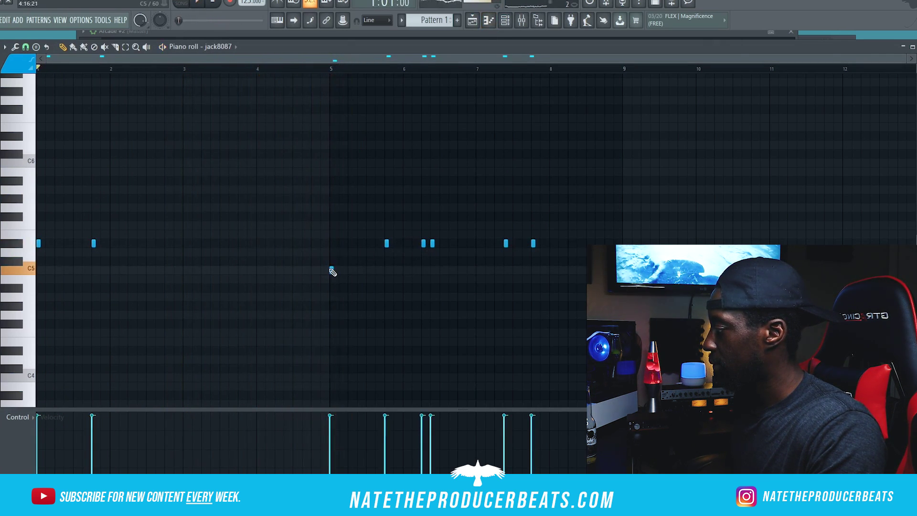
Step: Add C5, C#5 and two D5 notes to jack8087 around bar 3 and delete three D#5 notes in bars 5 and 6
{"action": "left_click_drag", "start_coordinate": [96, 200], "coordinate": [94, 244]}
{"action": "left_click", "coordinate": [167, 270]}
{"action": "left_click", "coordinate": [176, 262]}
{"action": "left_click", "coordinate": [185, 253]}
{"action": "left_click", "coordinate": [240, 252]}
{"action": "right_click", "coordinate": [432, 243]}
{"action": "right_click", "coordinate": [424, 243]}
{"action": "right_click", "coordinate": [386, 243]}
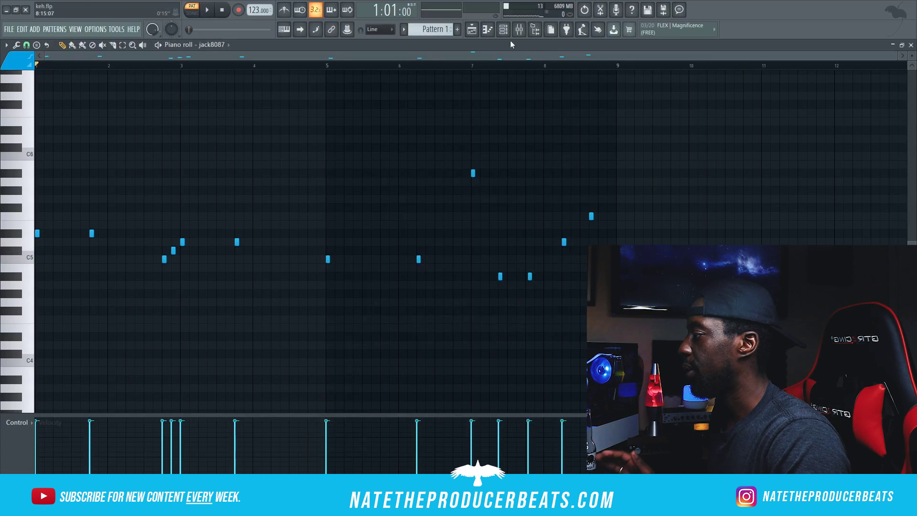
Step: Replace jack8087 with the KC - Eestbound 808 (No Kick) sample from the 808s folder and audition it in the pattern
{"action": "left_click", "coordinate": [527, 31]}
{"action": "left_click", "coordinate": [541, 32]}
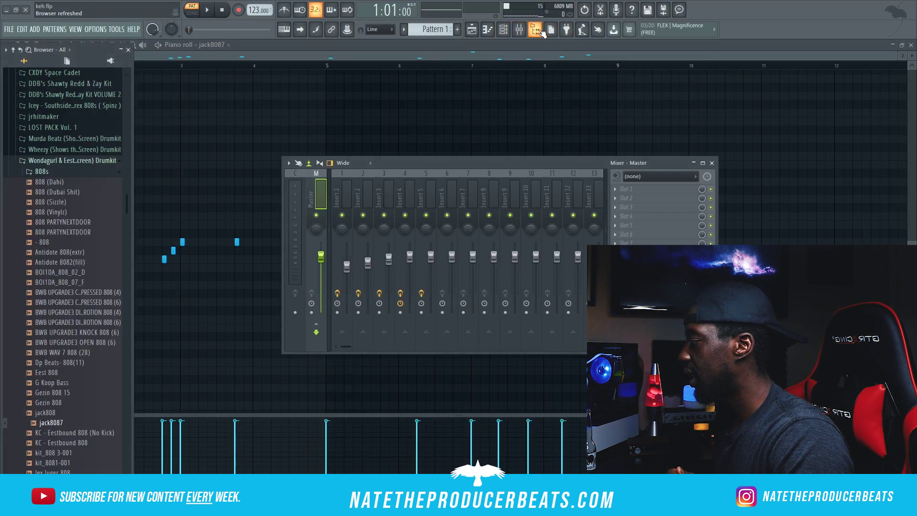
{"action": "scroll", "coordinate": [67, 309], "scroll_direction": "down", "scroll_amount": 4}
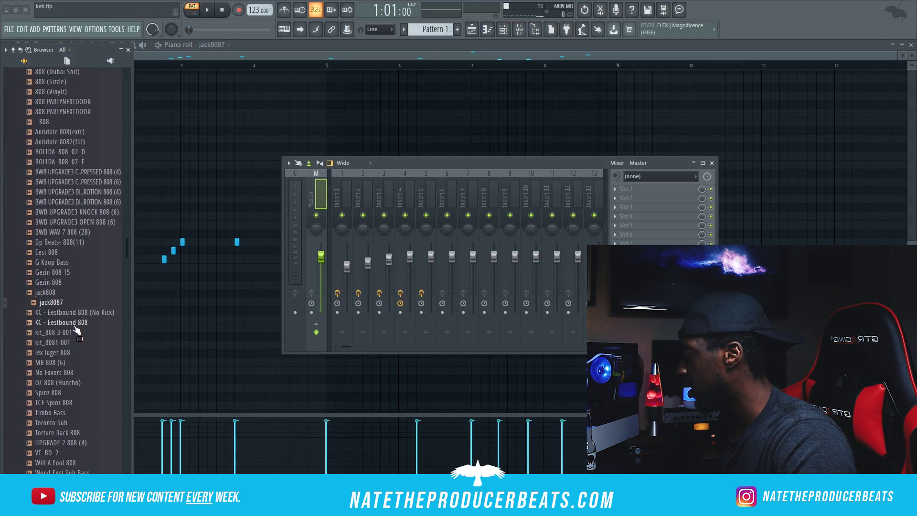
{"action": "key", "text": "space"}
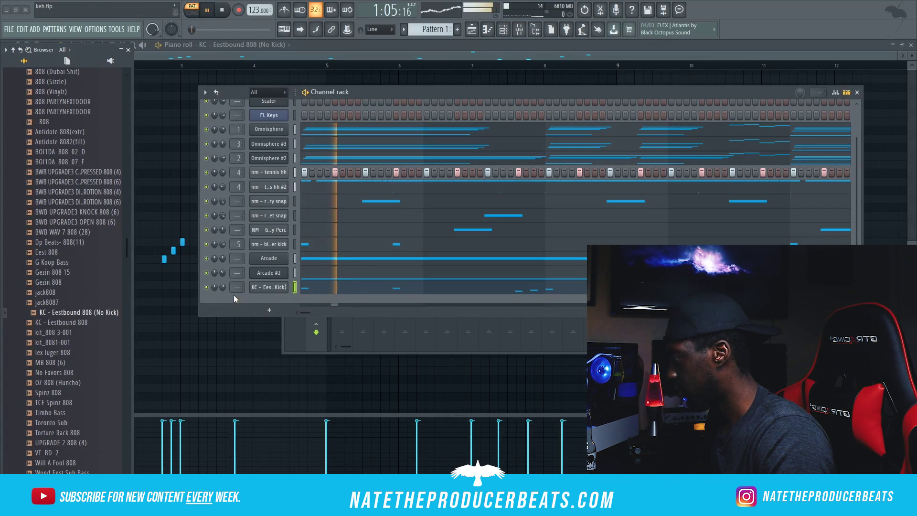
{"action": "key", "text": "space"}
Step: Open the piano roll of KC - Eestbound 808 (No Kick) and play the pattern
{"action": "right_click", "coordinate": [275, 289]}
{"action": "left_click", "coordinate": [302, 287]}
{"action": "right_click", "coordinate": [278, 288]}
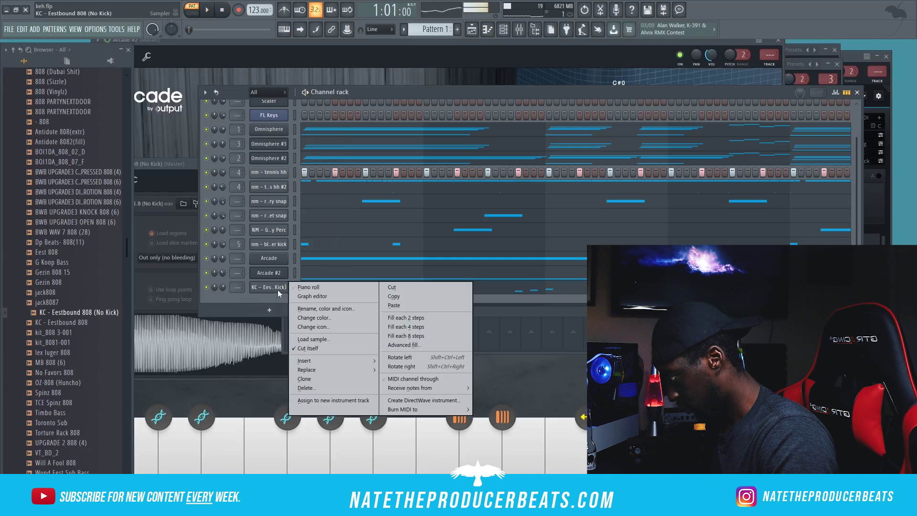
{"action": "left_click", "coordinate": [305, 286]}
{"action": "key", "text": "space"}
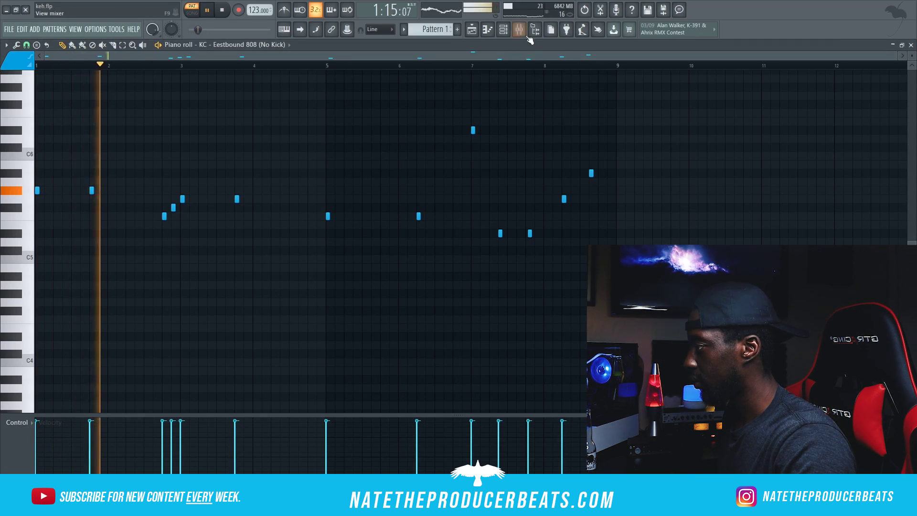
{"action": "left_click", "coordinate": [520, 30]}
{"action": "left_click", "coordinate": [504, 30]}
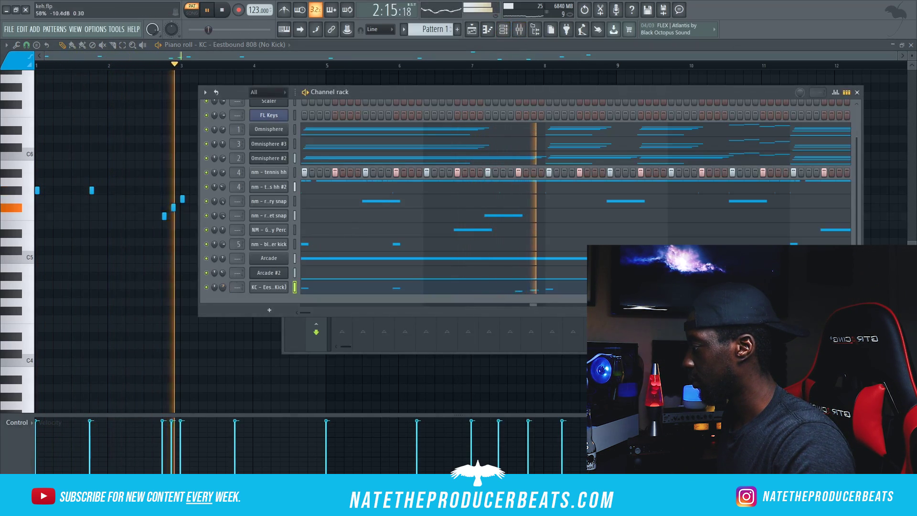
{"action": "left_click", "coordinate": [217, 57]}
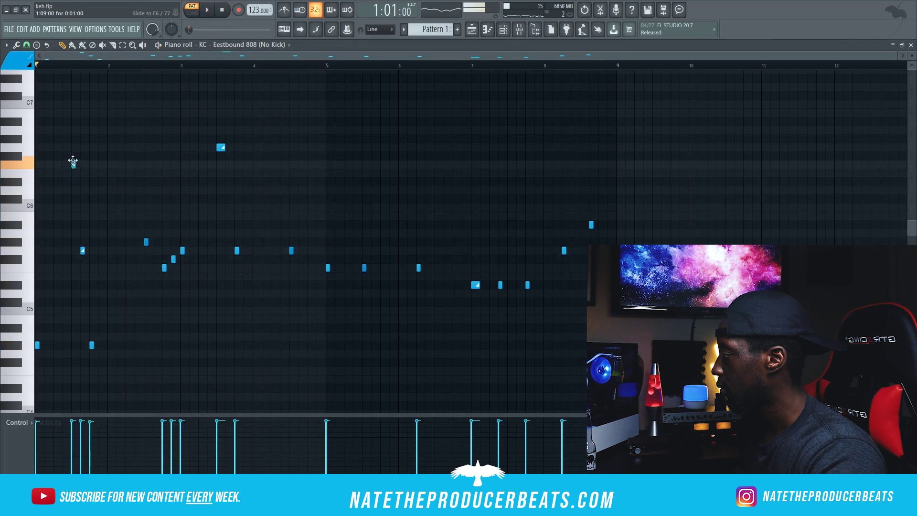
Step: Raise the first slide note in bar 1 to G6 and re-enter the F#5 note just before bar 3
{"action": "left_click_drag", "start_coordinate": [72, 160], "coordinate": [73, 147]}
{"action": "key", "text": "space"}
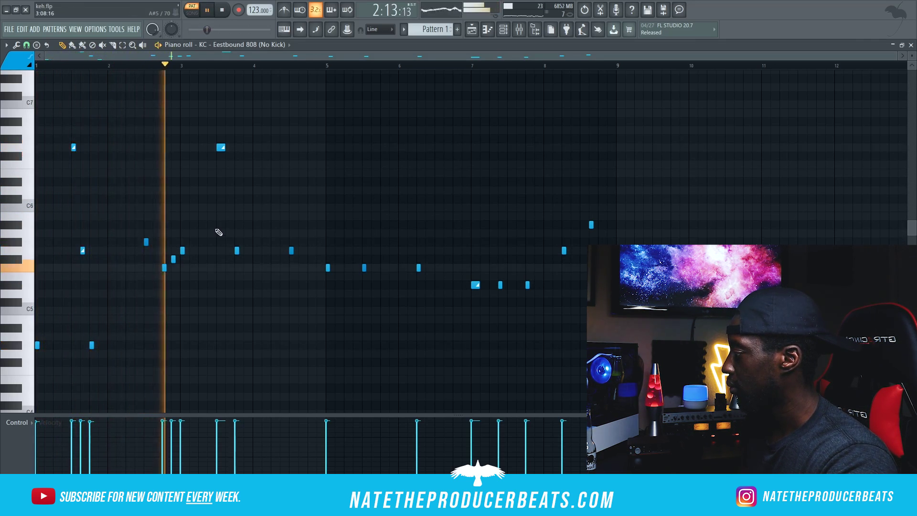
{"action": "right_click", "coordinate": [174, 260]}
{"action": "left_click", "coordinate": [174, 259]}
{"action": "key", "text": "space"}
{"action": "key", "text": "space"}
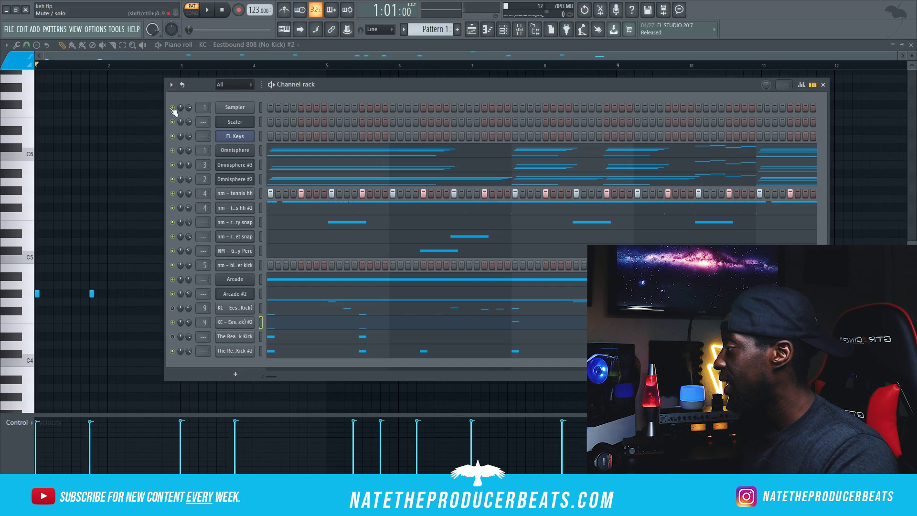
Step: Enable and select all channels, and split Pattern 1 into separate patterns by channel
{"action": "right_click", "coordinate": [172, 108]}
{"action": "left_click", "coordinate": [176, 97]}
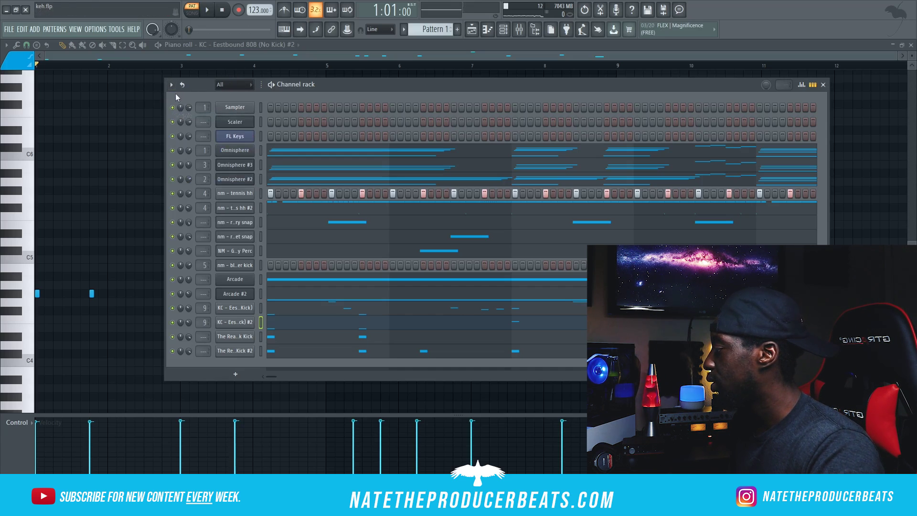
{"action": "mouse_move", "coordinate": [175, 12]}
{"action": "left_mouse_down"}
{"action": "mouse_move", "coordinate": [187, 144]}
{"action": "mouse_move", "coordinate": [174, 463]}
{"action": "left_mouse_up"}
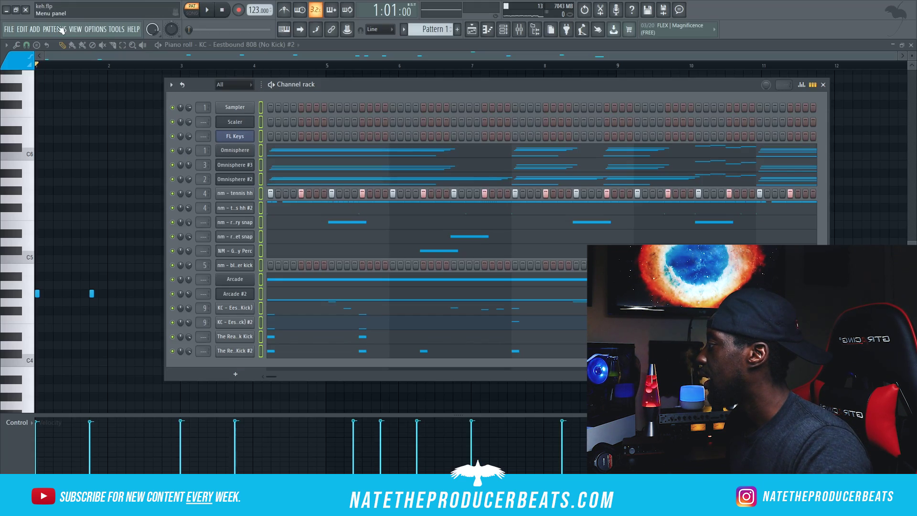
{"action": "left_click", "coordinate": [55, 29]}
{"action": "left_click", "coordinate": [157, 189]}
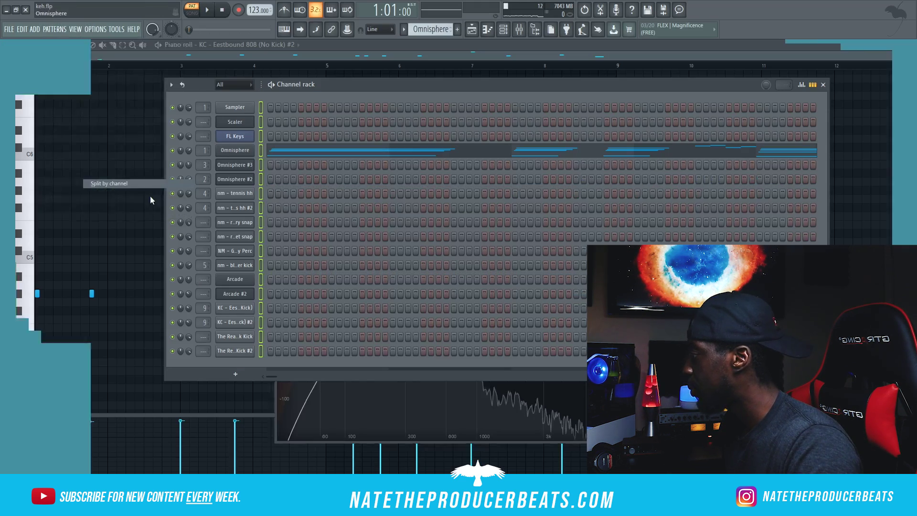
Step: Show the playlist and close the browser to make room for arranging
{"action": "left_click", "coordinate": [488, 29]}
{"action": "left_click", "coordinate": [535, 30]}
{"action": "left_click", "coordinate": [520, 29]}
{"action": "left_click", "coordinate": [478, 30]}
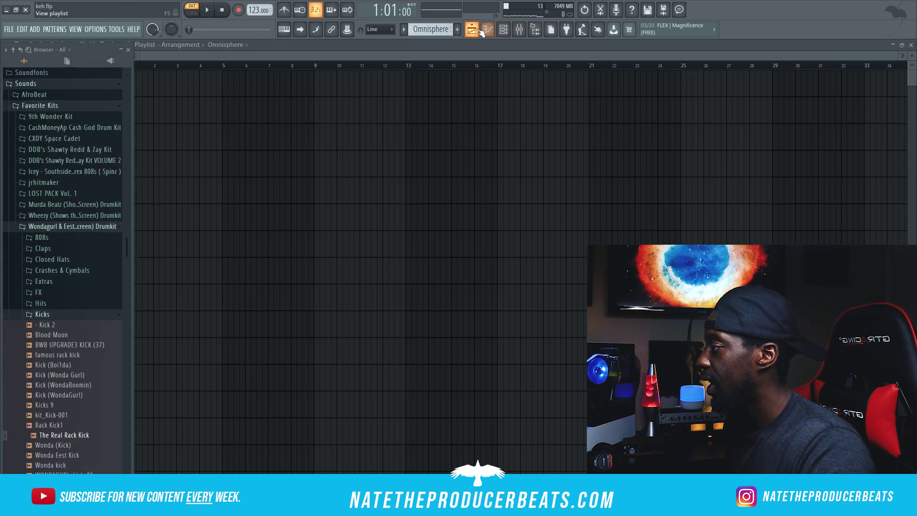
{"action": "left_click", "coordinate": [129, 50]}
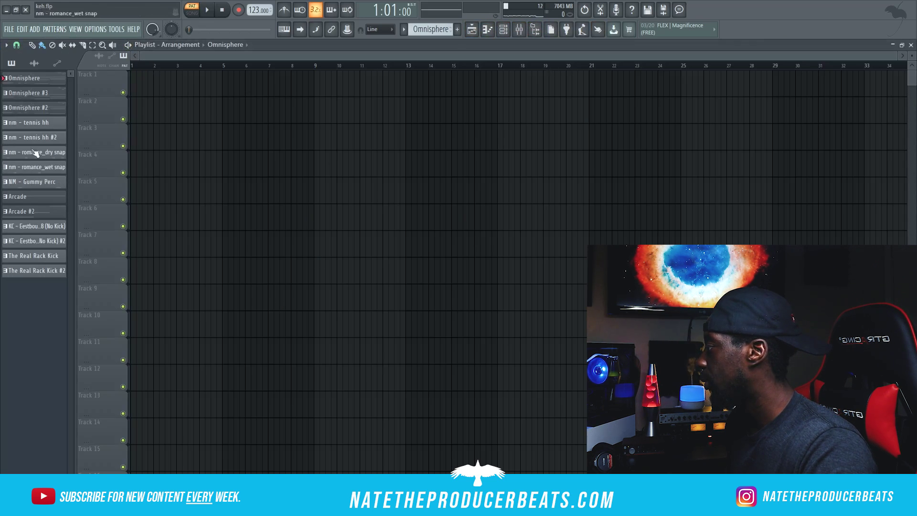
Step: Select all patterns from Omnisphere to The Real Rack Kick #2 and give them random colors
{"action": "left_click", "coordinate": [53, 277], "text": "shift"}
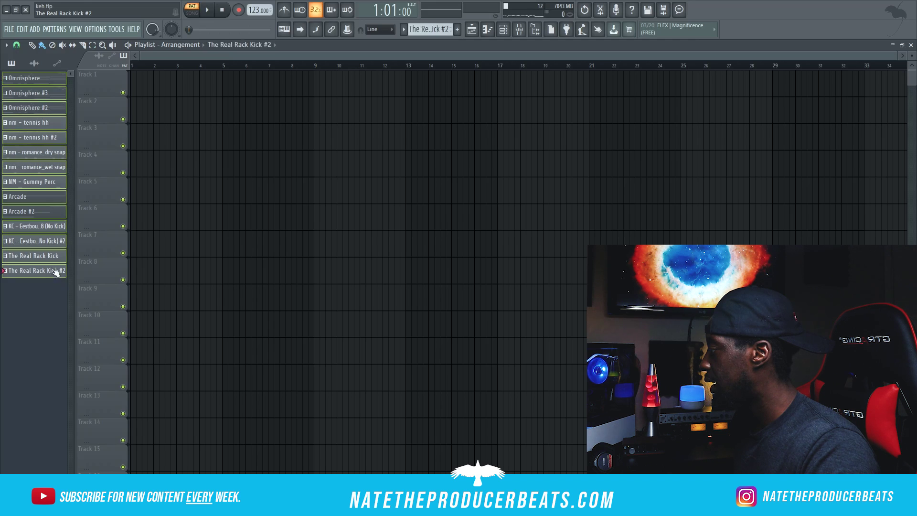
{"action": "right_click", "coordinate": [54, 262]}
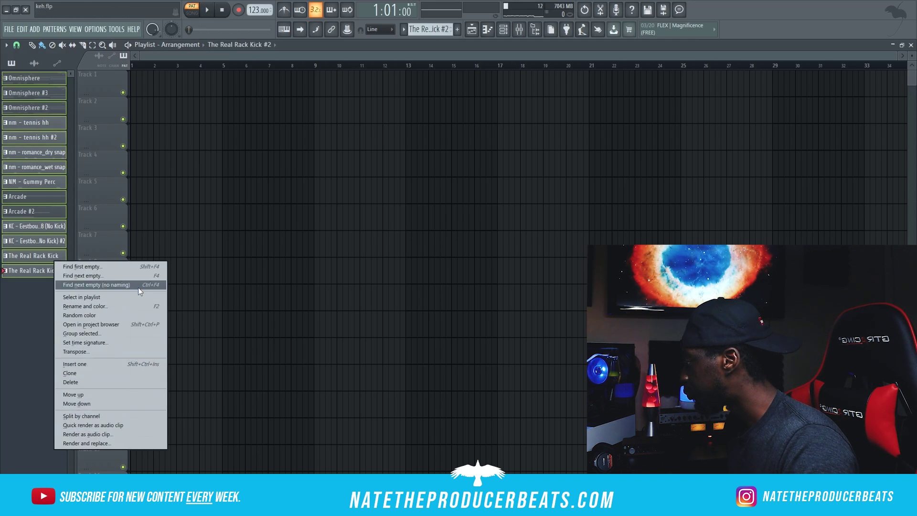
{"action": "left_click", "coordinate": [129, 315]}
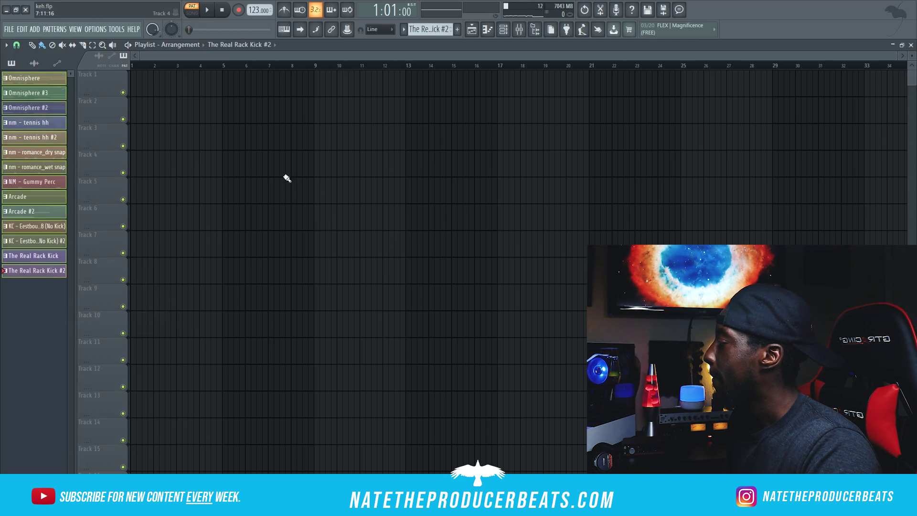
Step: Place the Omnisphere pattern on Track 2 and Arcade on Track 3 at bar 1, and play them in song mode
{"action": "left_click", "coordinate": [57, 153]}
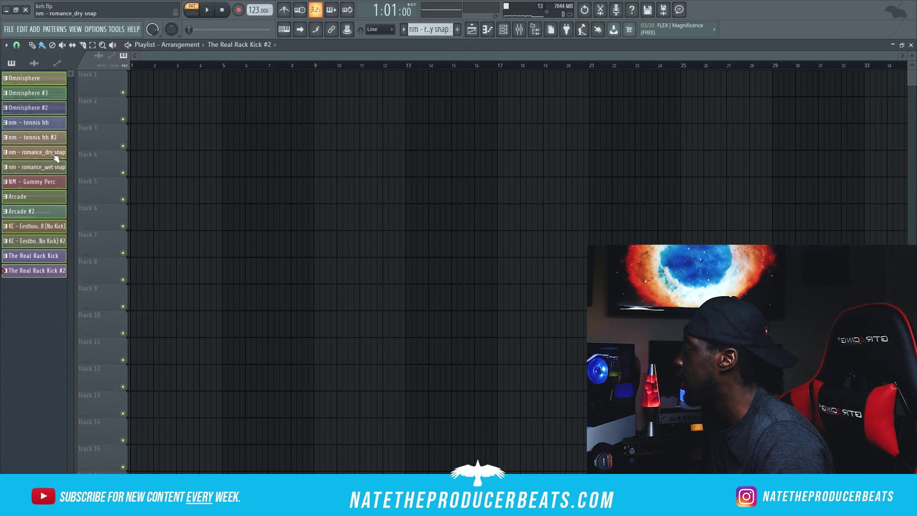
{"action": "left_click_drag", "start_coordinate": [52, 93], "coordinate": [139, 79]}
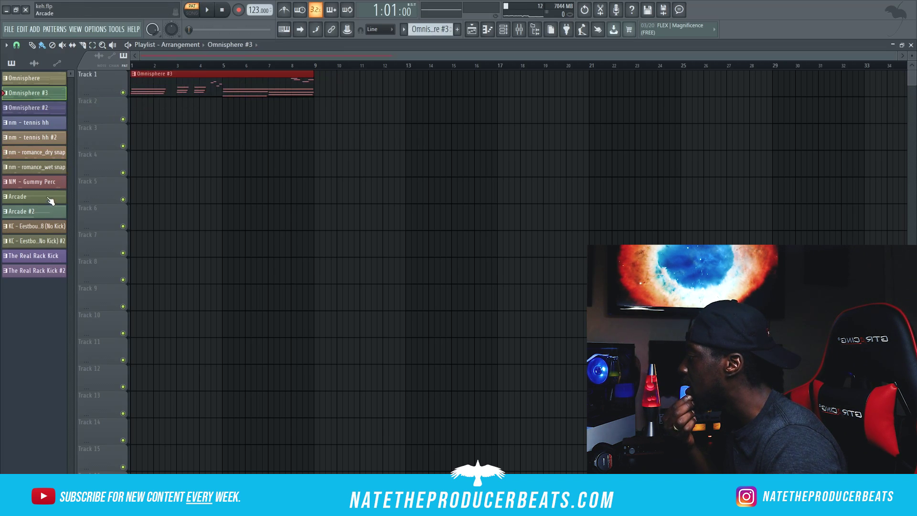
{"action": "left_click_drag", "start_coordinate": [51, 200], "coordinate": [143, 109]}
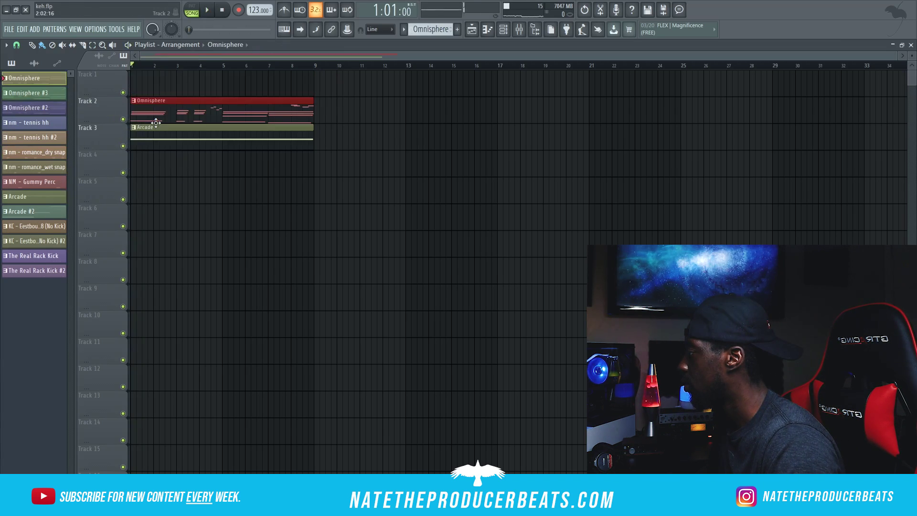
{"action": "key", "text": "space"}
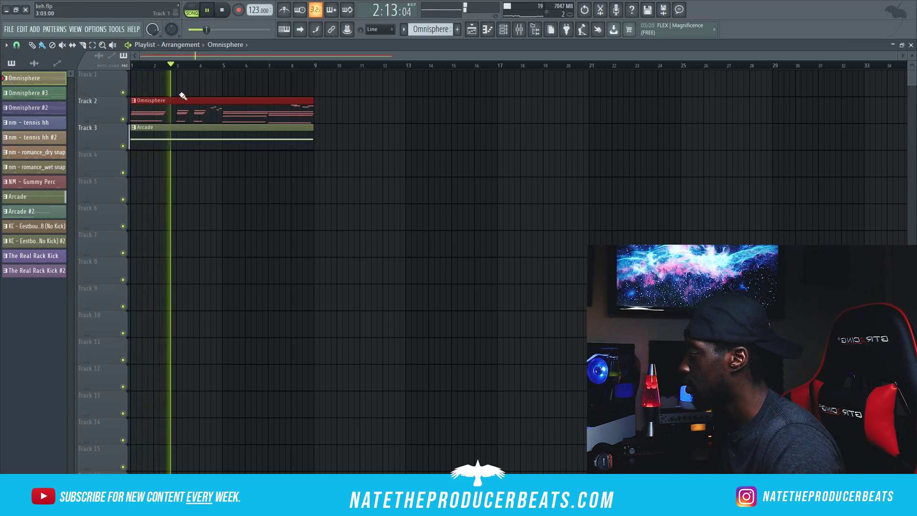
{"action": "key", "text": "space"}
Step: Add Omnisphere #3 on Track 1 trimmed to start at bar 7, and shorten the Arcade clip to end at bar 7
{"action": "left_click_drag", "start_coordinate": [48, 93], "coordinate": [238, 71]}
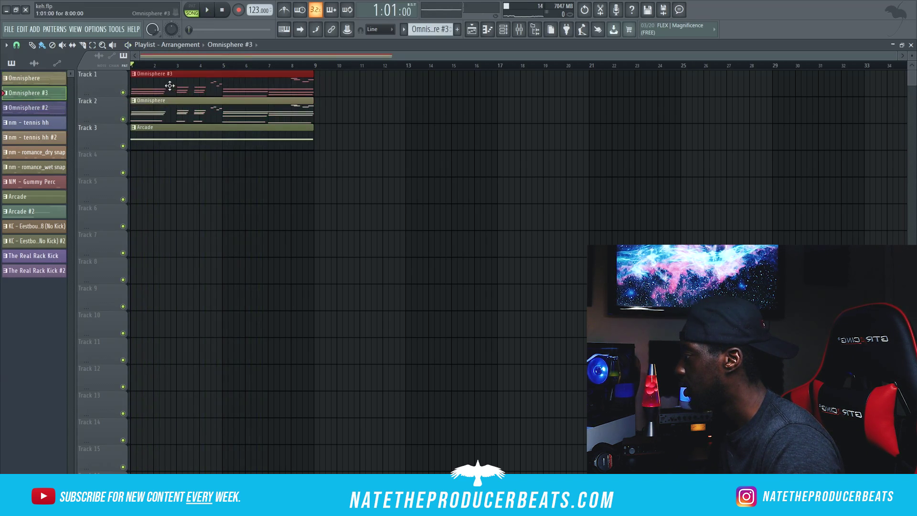
{"action": "left_click_drag", "start_coordinate": [131, 80], "coordinate": [249, 88]}
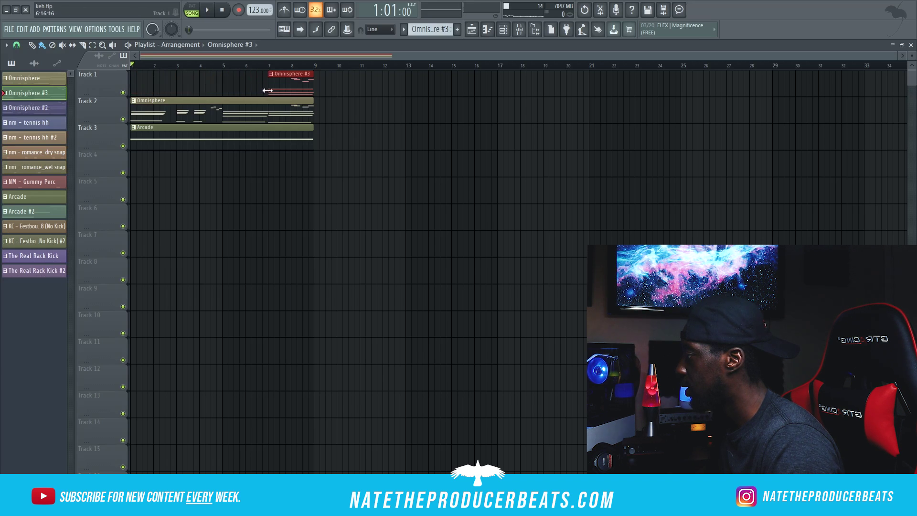
{"action": "left_click_drag", "start_coordinate": [313, 129], "coordinate": [268, 129]}
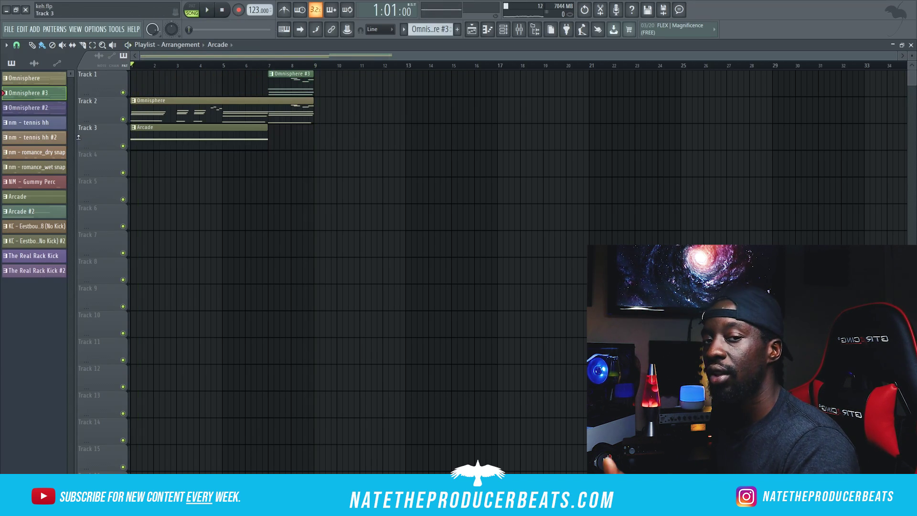
Step: Select all the patterns and place them together on Tracks 1 to 14 starting at bar 9
{"action": "left_click", "coordinate": [41, 108]}
{"action": "left_click", "coordinate": [41, 79]}
{"action": "left_click", "coordinate": [35, 269]}
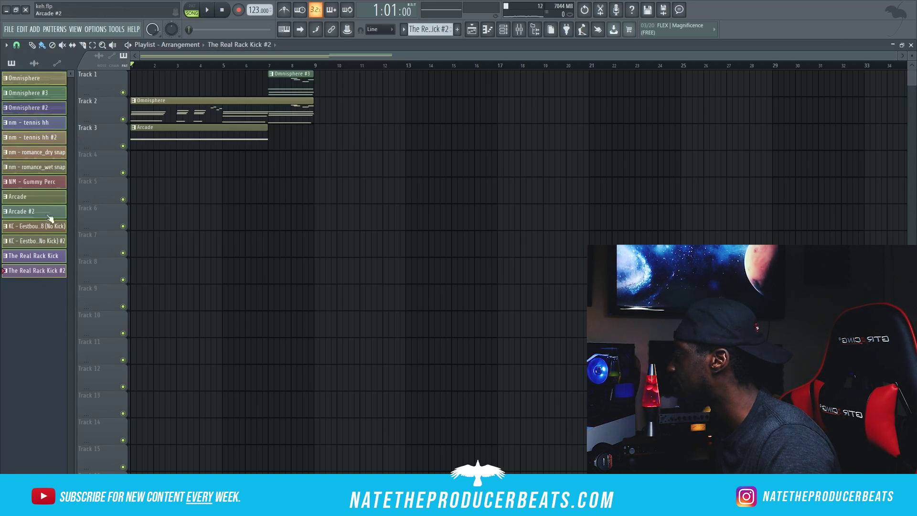
{"action": "left_click_drag", "start_coordinate": [31, 82], "coordinate": [314, 84]}
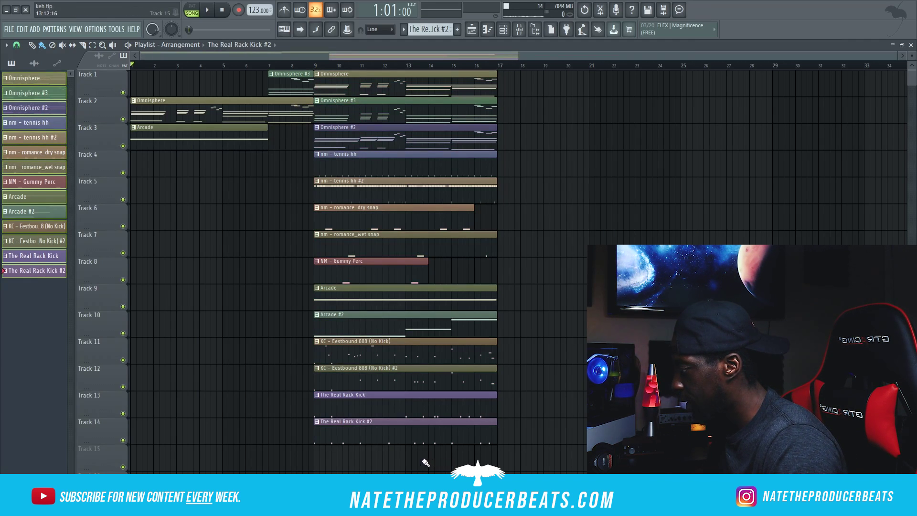
Step: Delete the first Real Rack Kick and Eestbound 808 clips and move their #2 versions up to Tracks 12 and 11
{"action": "right_click", "coordinate": [385, 406]}
{"action": "left_click_drag", "start_coordinate": [384, 405], "coordinate": [384, 394]}
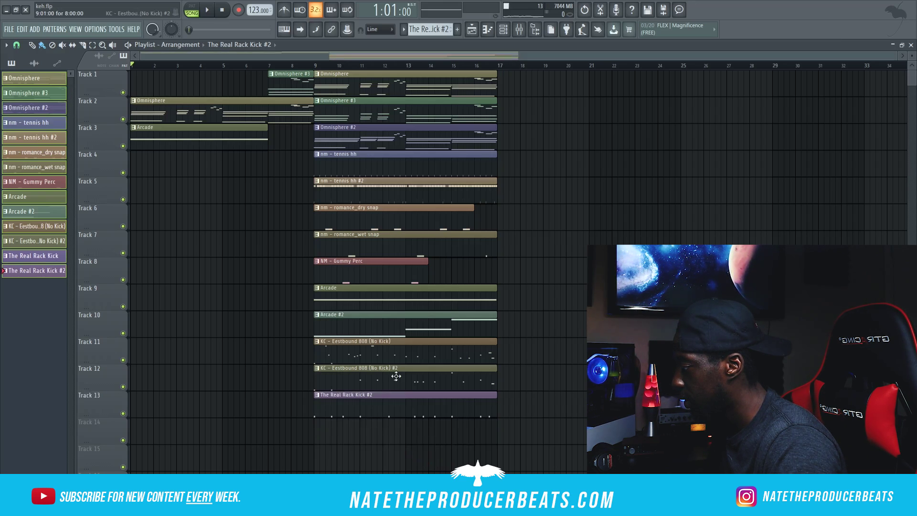
{"action": "right_click", "coordinate": [386, 357]}
{"action": "left_click_drag", "start_coordinate": [403, 379], "coordinate": [403, 352]}
{"action": "left_click_drag", "start_coordinate": [403, 397], "coordinate": [395, 370]}
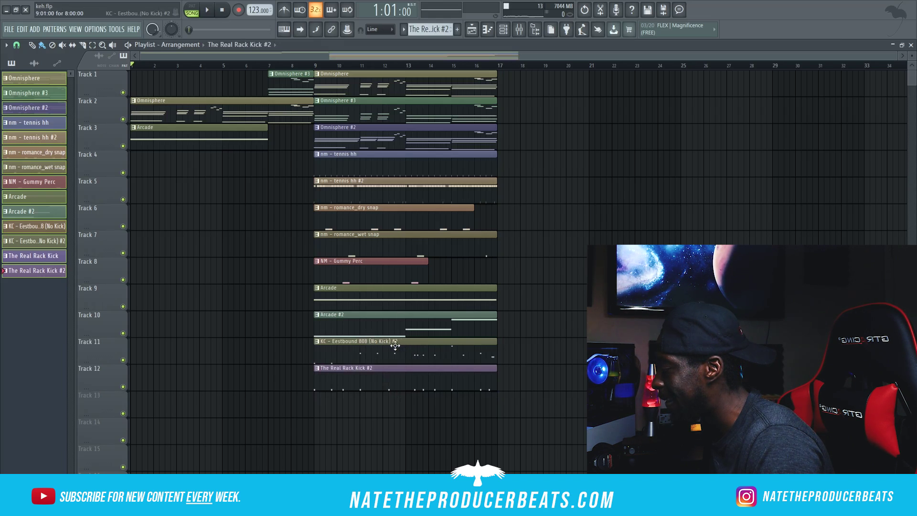
Step: Delete the Omnisphere #3, Omnisphere #2 and nm - tennis hh clips from the section starting at bar 9
{"action": "right_click", "coordinate": [400, 114]}
{"action": "right_click", "coordinate": [397, 141]}
{"action": "right_click", "coordinate": [430, 162]}
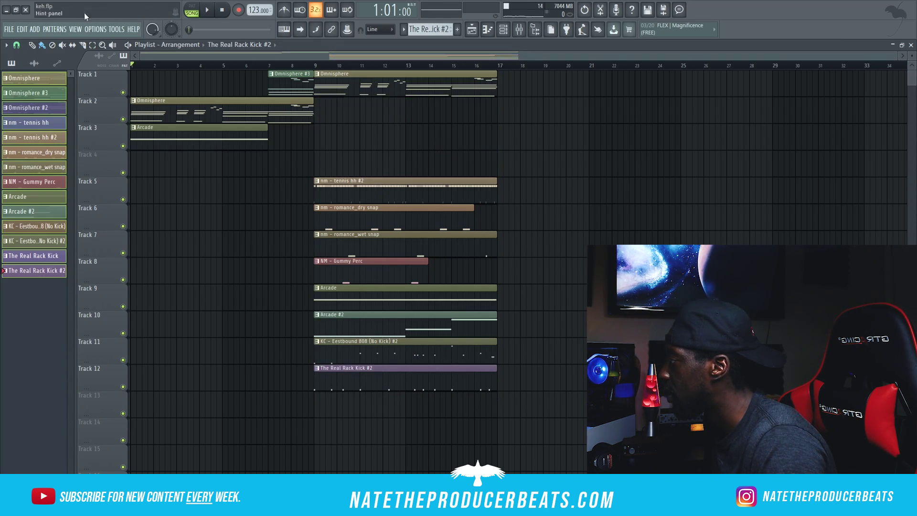
Step: Undo the last clip deletions, delete only the restored nm - tennis hh clip on Track 4, and briefly play from bar 9
{"action": "left_click", "coordinate": [22, 29]}
{"action": "left_click", "coordinate": [23, 38]}
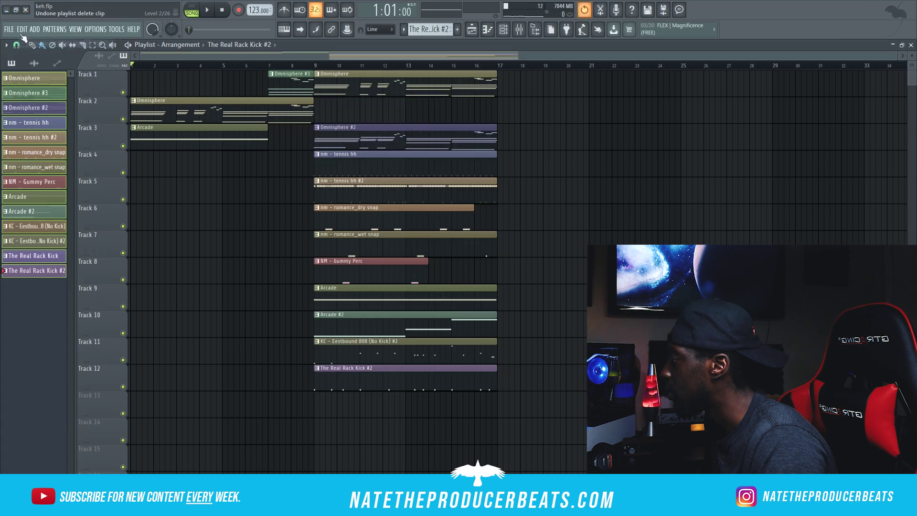
{"action": "right_click", "coordinate": [379, 165]}
{"action": "key", "text": "space"}
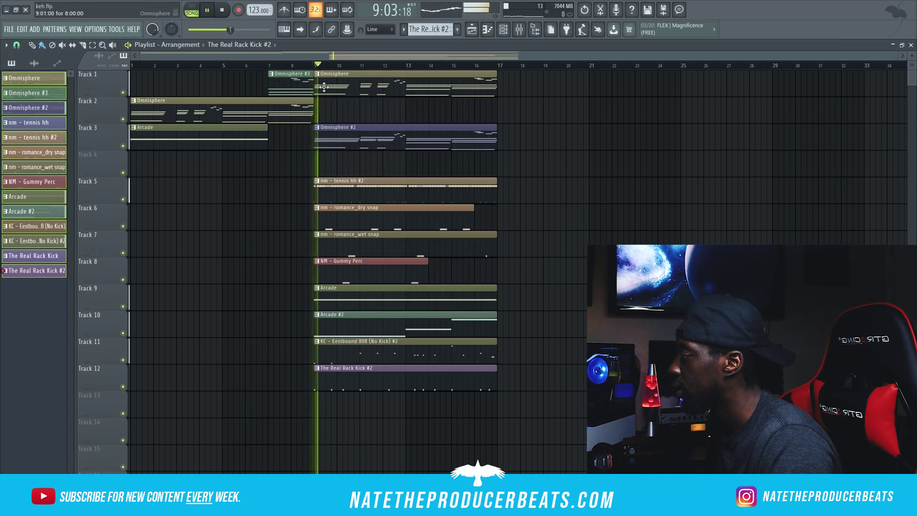
{"action": "key", "text": "space"}
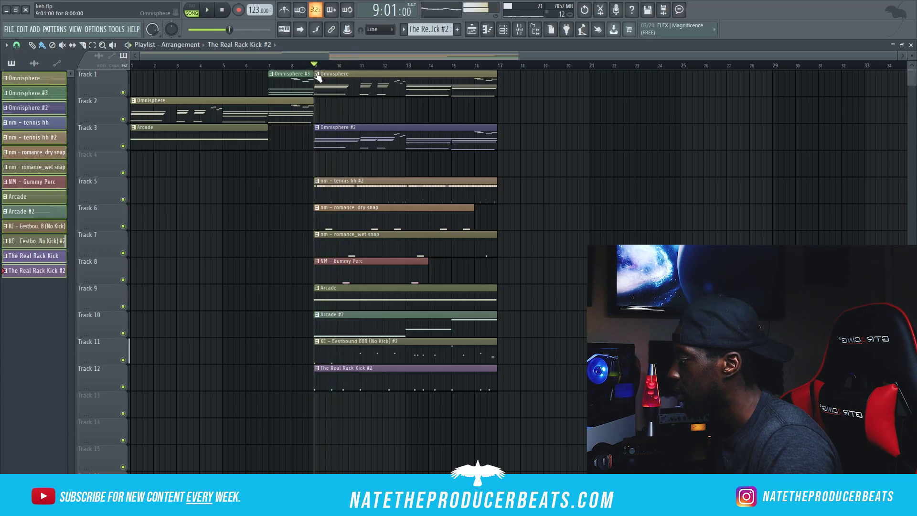
Step: Delete the Arcade #2, Eestbound 808 #2 and Arcade clips starting at bar 9 and move The Real Rack Kick #2 to Track 9
{"action": "right_click", "coordinate": [397, 334]}
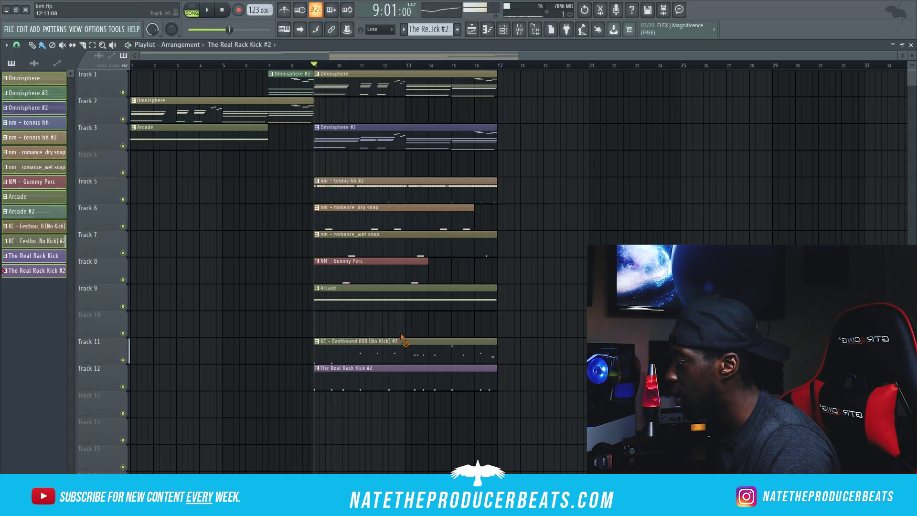
{"action": "right_click", "coordinate": [387, 362]}
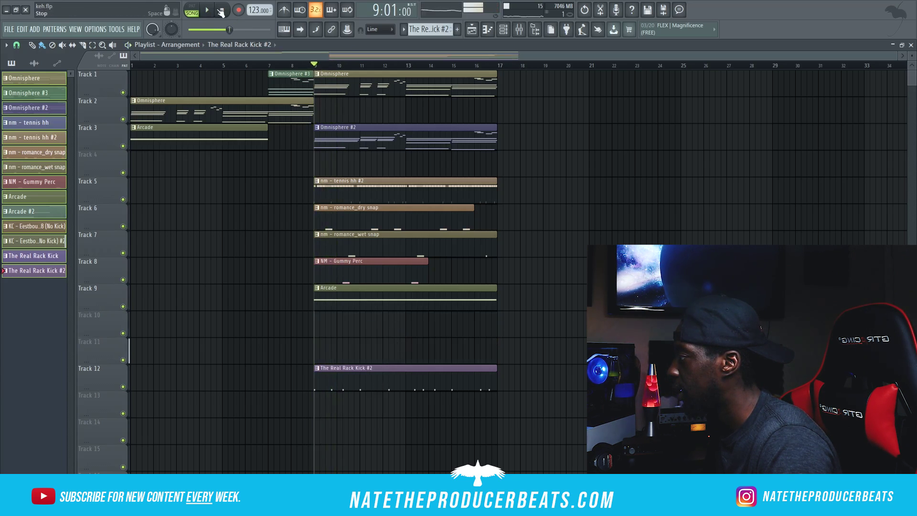
{"action": "key", "text": "Home"}
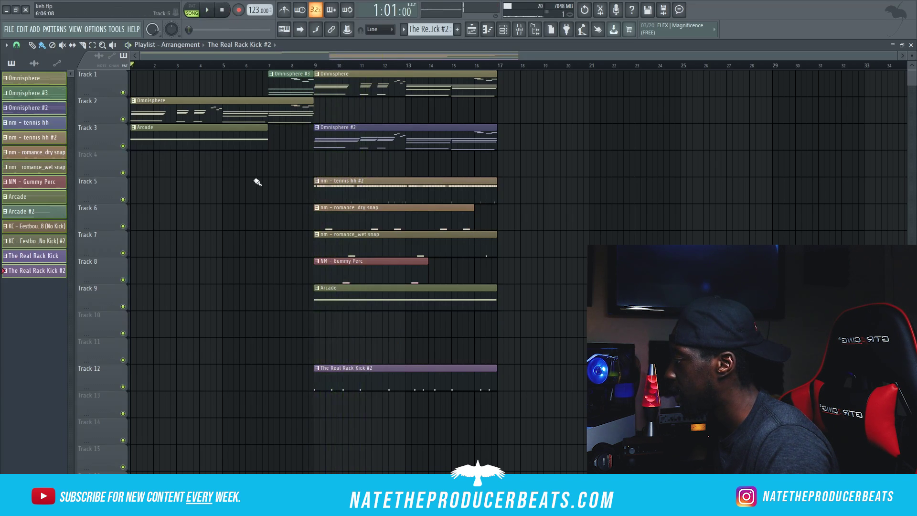
{"action": "right_click", "coordinate": [377, 306]}
{"action": "left_click_drag", "start_coordinate": [406, 385], "coordinate": [405, 305]}
Step: Add nm - tennis hh on Track 4 at bar 9, and repeat Omnisphere, Omnisphere #2 and both tennis hh clips from bar 17
{"action": "left_click", "coordinate": [314, 65]}
{"action": "left_click", "coordinate": [36, 123]}
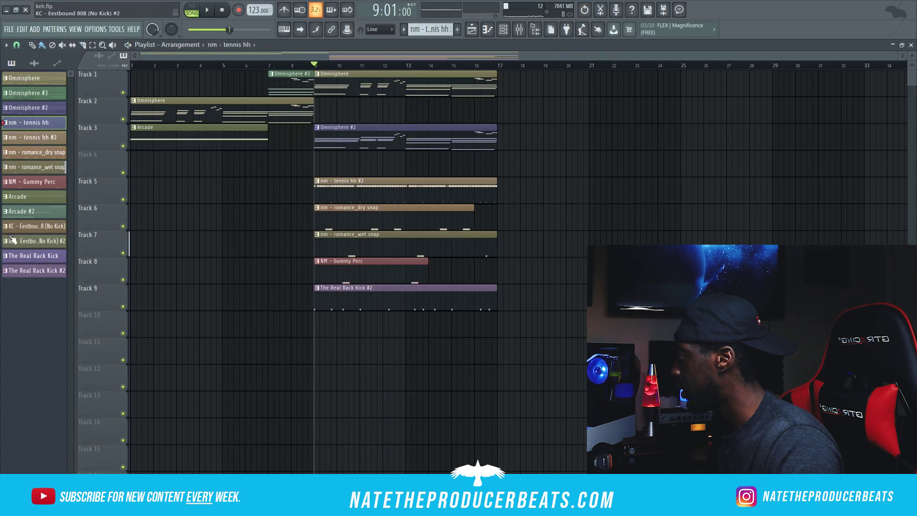
{"action": "left_click_drag", "start_coordinate": [38, 123], "coordinate": [318, 154]}
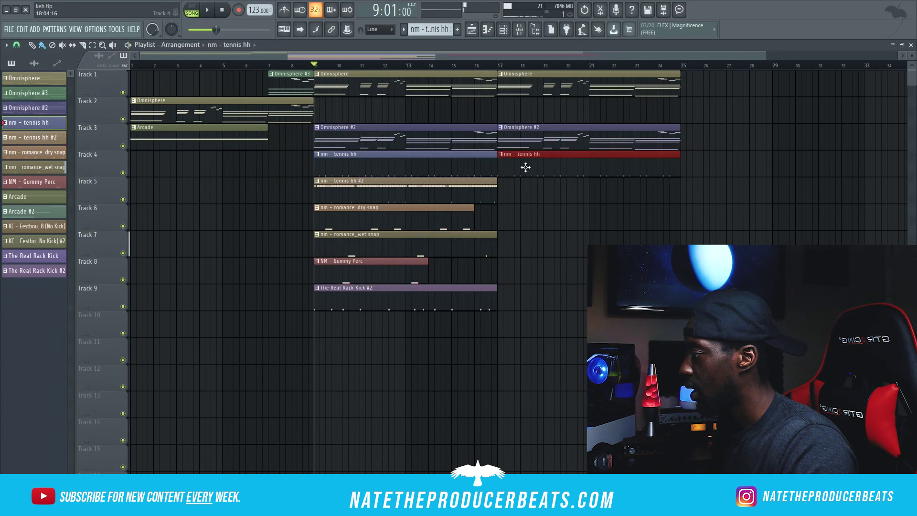
{"action": "left_click_drag", "start_coordinate": [344, 194], "coordinate": [528, 194]}
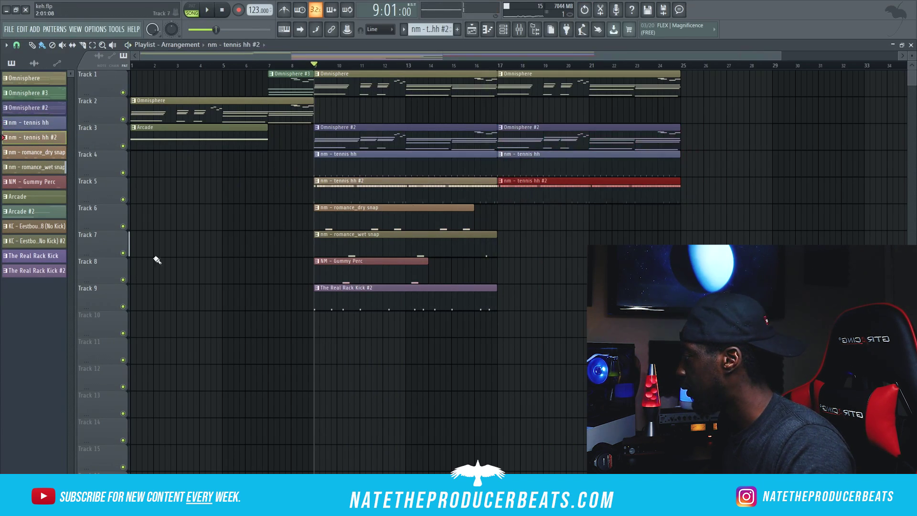
Step: Place Arcade, romance_wet snap, Gummy Perc and The Real Rack Kick #2 at bar 17 on Tracks 6 to 9
{"action": "left_click_drag", "start_coordinate": [34, 198], "coordinate": [500, 210]}
{"action": "left_click", "coordinate": [495, 245]}
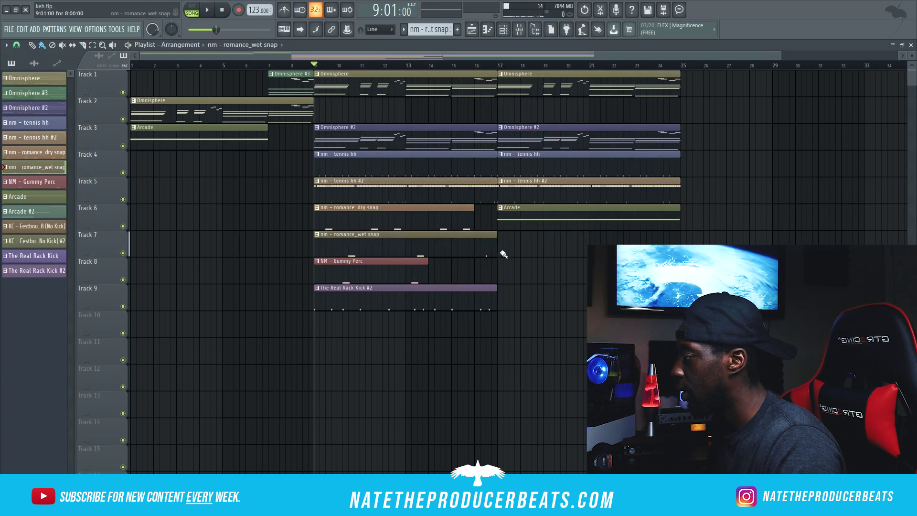
{"action": "left_click", "coordinate": [503, 249]}
{"action": "left_click", "coordinate": [499, 275]}
{"action": "left_click", "coordinate": [523, 303]}
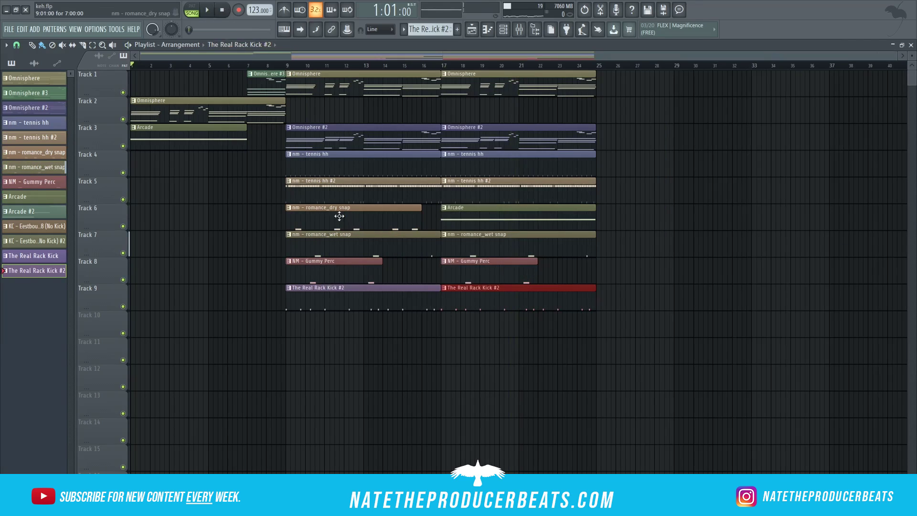
Step: Add a shortened romance_dry snap clip on Track 10 from bar 20, and Eestbound 808 #2 on Track 11 at bar 17
{"action": "left_click", "coordinate": [339, 216]}
{"action": "left_click_drag", "start_coordinate": [473, 363], "coordinate": [477, 330]}
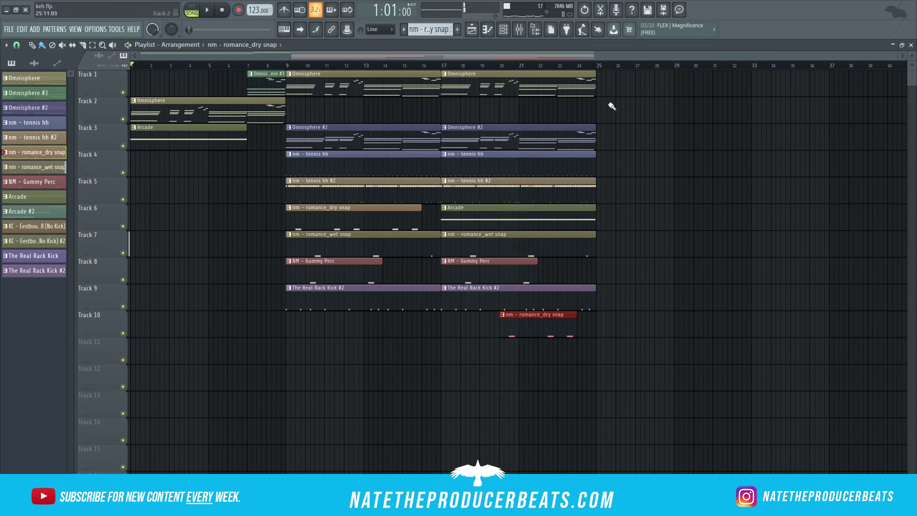
{"action": "left_click", "coordinate": [36, 271]}
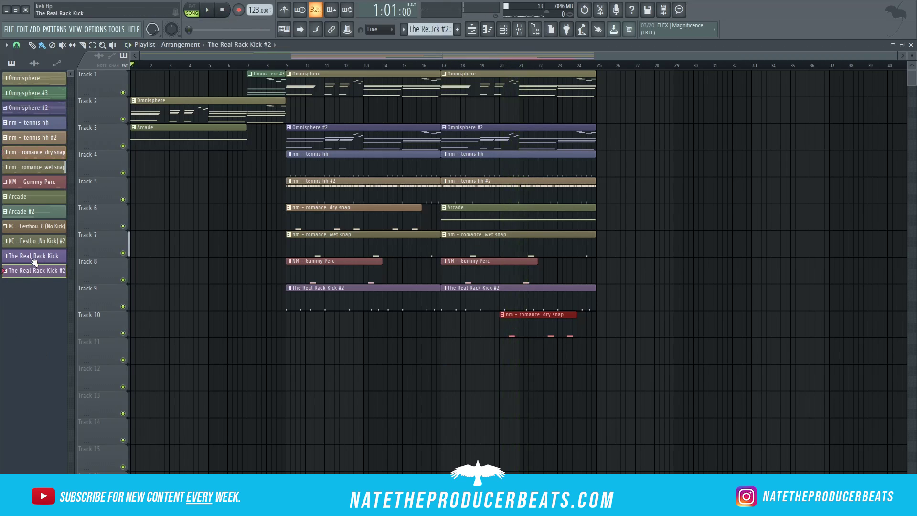
{"action": "left_click", "coordinate": [47, 226]}
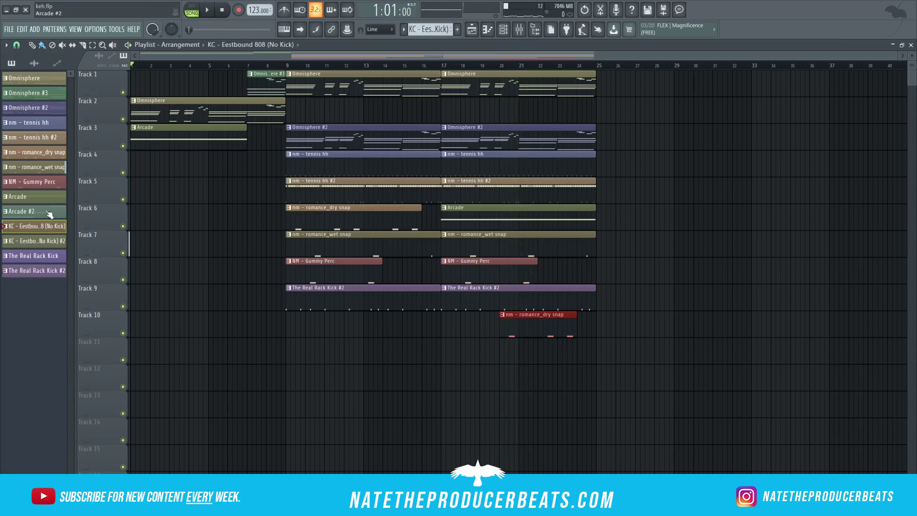
{"action": "left_click_drag", "start_coordinate": [52, 275], "coordinate": [480, 345]}
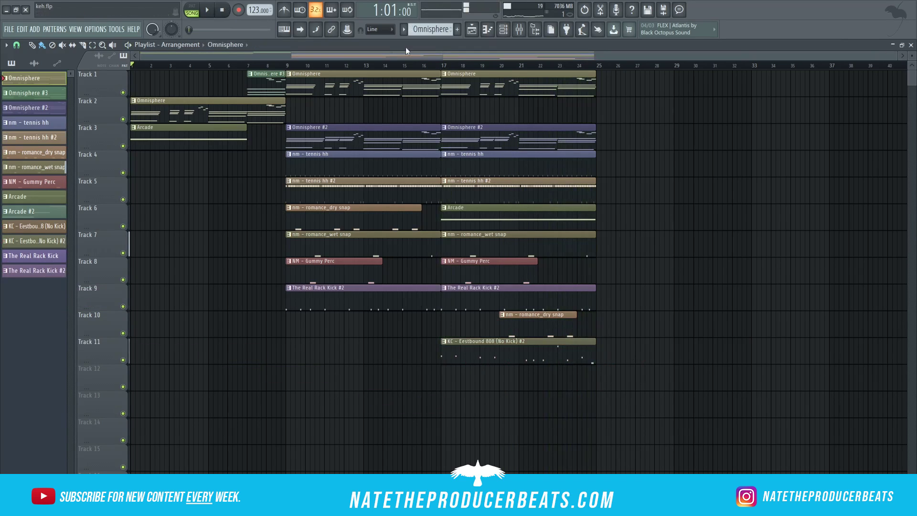
Step: Place Omnisphere on Track 1 and Omnisphere #2 on Track 3, both starting at bar 25
{"action": "left_click", "coordinate": [633, 93]}
{"action": "left_click_drag", "start_coordinate": [660, 92], "coordinate": [626, 95]}
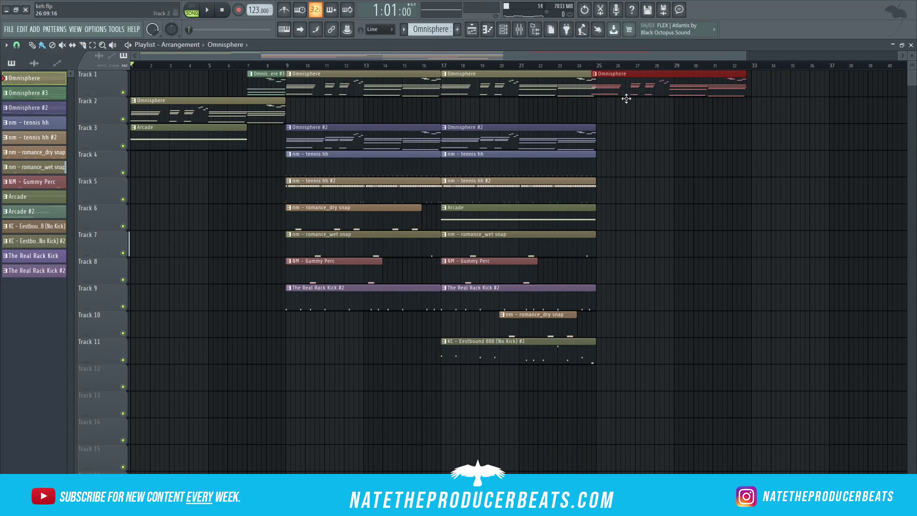
{"action": "left_click", "coordinate": [565, 134]}
{"action": "left_click", "coordinate": [621, 135]}
{"action": "left_click_drag", "start_coordinate": [656, 135], "coordinate": [631, 135]}
Step: Repeat Eestbound 808 #2 on Track 11 and The Real Rack Kick #2 on Track 9 for the section at bar 25
{"action": "left_click", "coordinate": [562, 354]}
{"action": "left_click", "coordinate": [623, 358]}
{"action": "left_click_drag", "start_coordinate": [689, 359], "coordinate": [668, 358]}
{"action": "left_click", "coordinate": [546, 293]}
{"action": "left_click", "coordinate": [638, 293]}
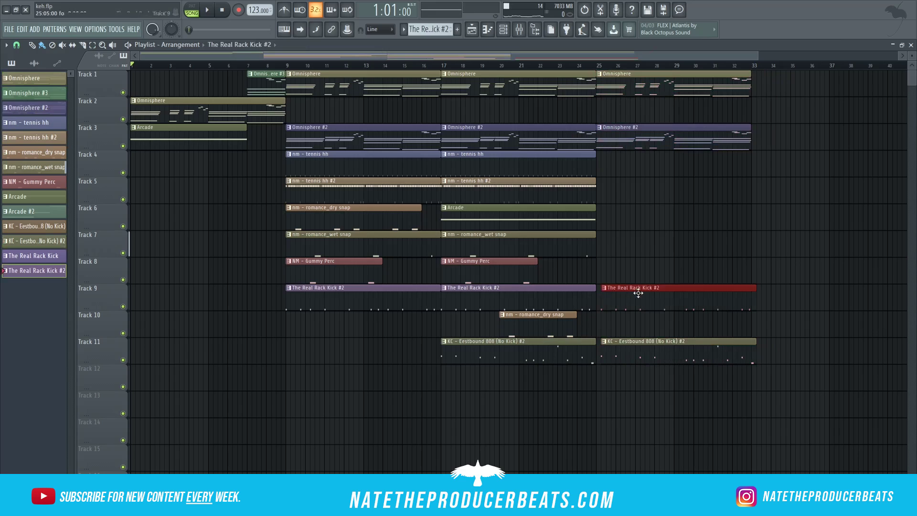
Step: Place a full-length romance_dry snap on Track 10, Gummy Perc on Track 8 and romance_wet snap on Track 7 at bar 25
{"action": "left_click", "coordinate": [540, 324]}
{"action": "left_click", "coordinate": [633, 320]}
{"action": "left_click_drag", "start_coordinate": [632, 320], "coordinate": [706, 322]}
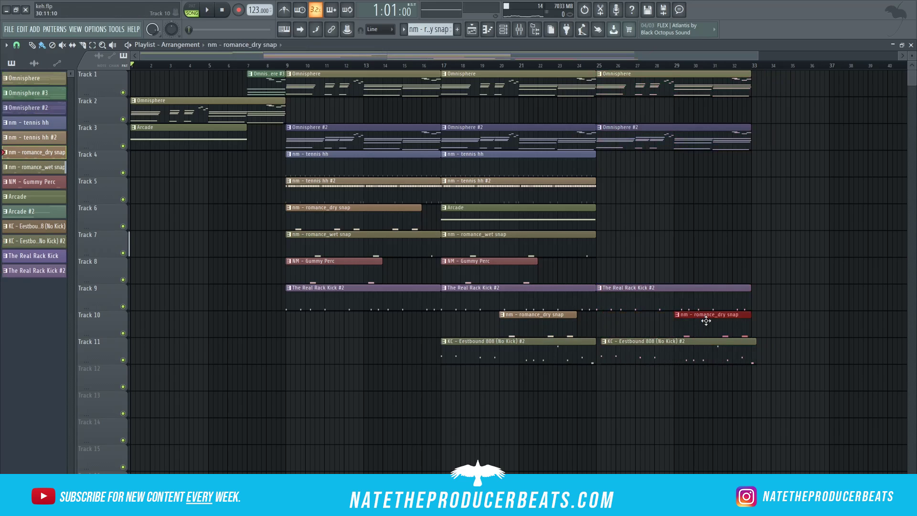
{"action": "left_click_drag", "start_coordinate": [645, 327], "coordinate": [624, 324]}
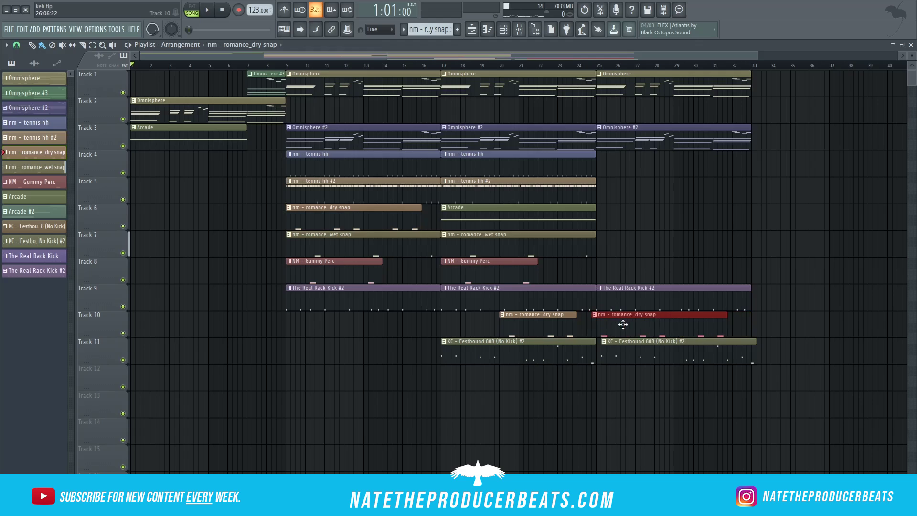
{"action": "left_click", "coordinate": [535, 271]}
{"action": "left_click", "coordinate": [598, 267]}
{"action": "left_click", "coordinate": [572, 250]}
{"action": "left_click", "coordinate": [603, 237]}
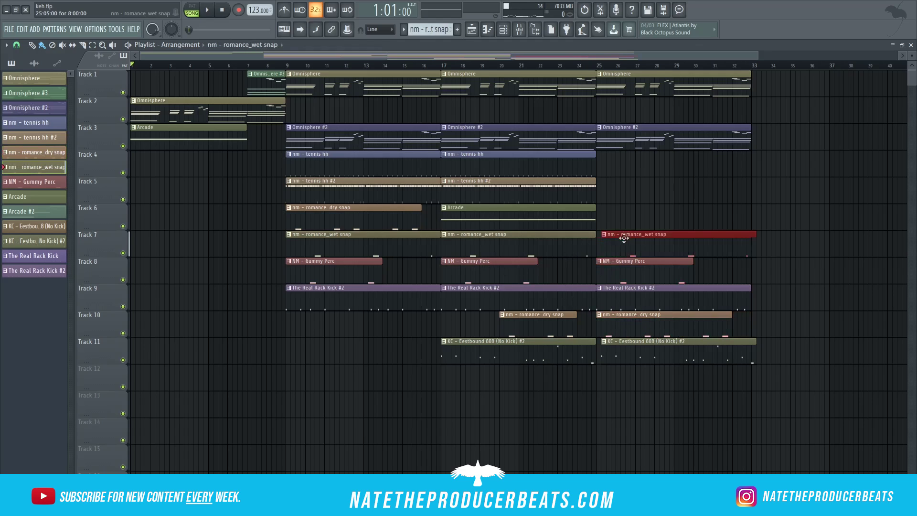
Step: Add Arcade and both nm - tennis hh patterns at bar 25 on Tracks 6, 5 and 4, and delete that Arcade clip
{"action": "left_click", "coordinate": [585, 222]}
{"action": "left_click", "coordinate": [636, 213]}
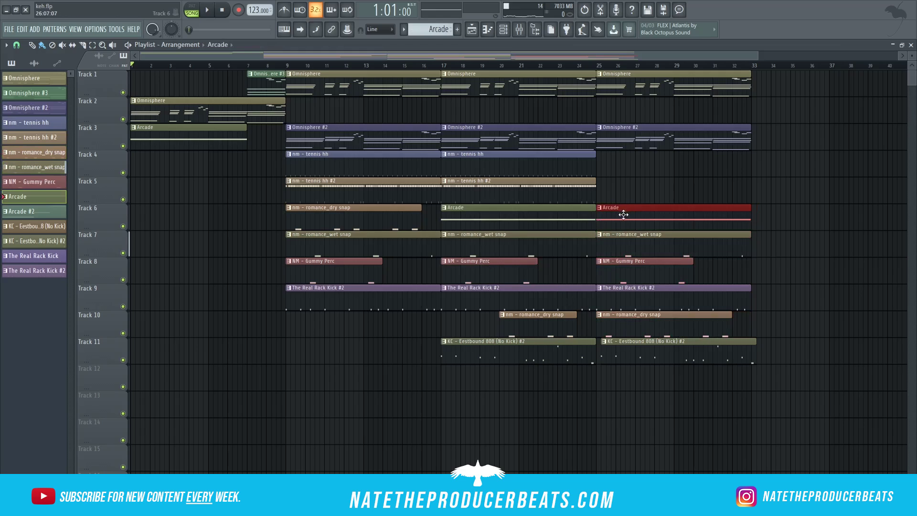
{"action": "left_click", "coordinate": [586, 191]}
{"action": "left_click", "coordinate": [615, 189]}
{"action": "left_click_drag", "start_coordinate": [652, 192], "coordinate": [640, 172]}
{"action": "left_click", "coordinate": [589, 160]}
{"action": "left_click", "coordinate": [616, 165]}
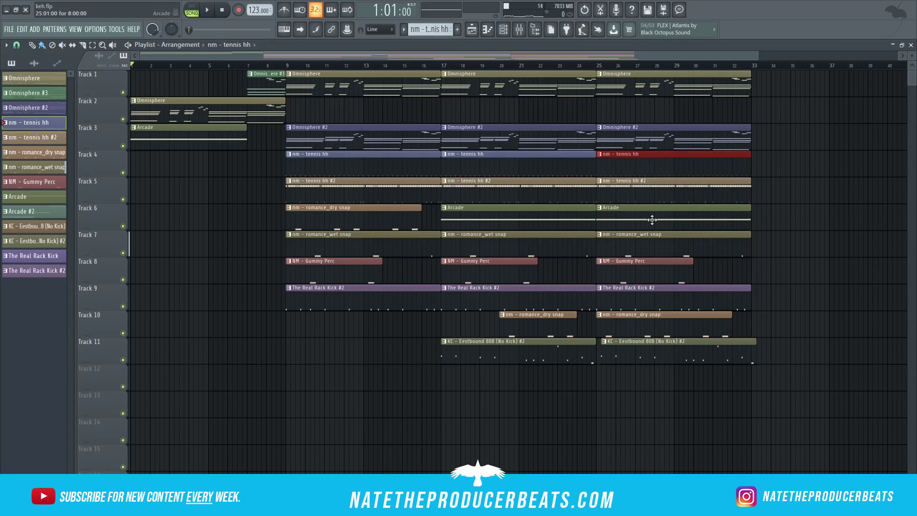
{"action": "right_click", "coordinate": [652, 220]}
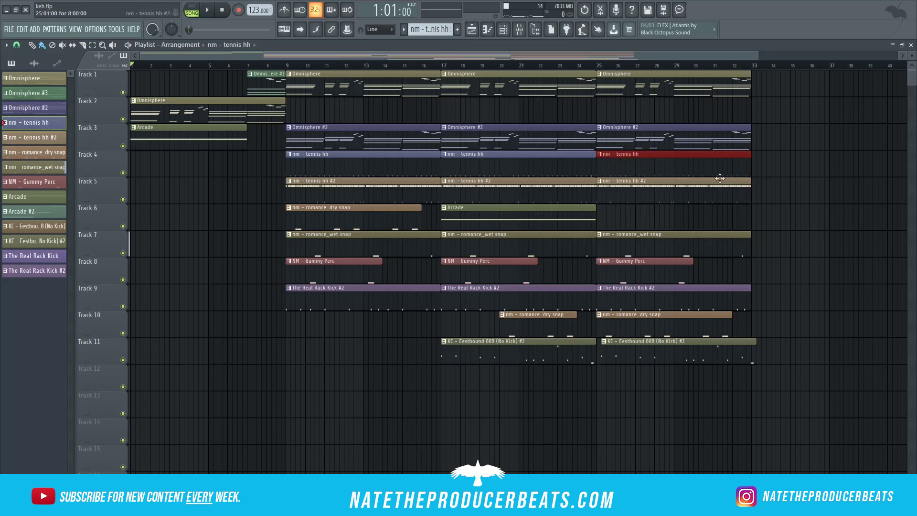
Step: Shorten the bar 25 808 and kick clips to end by bar 29, and both tennis hh clips to end at bar 32
{"action": "left_click_drag", "start_coordinate": [755, 358], "coordinate": [671, 365]}
{"action": "left_click_drag", "start_coordinate": [751, 290], "coordinate": [669, 313]}
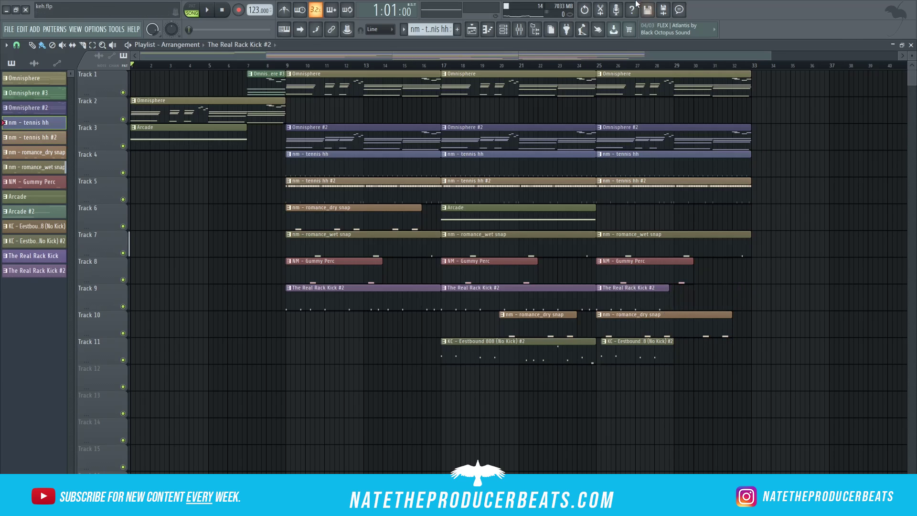
{"action": "left_click", "coordinate": [596, 62]}
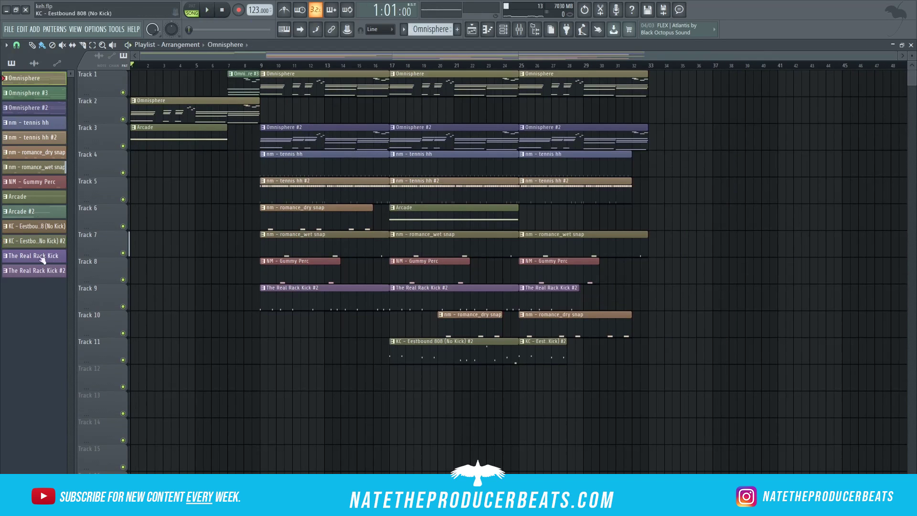
Step: Select all the patterns and place them together on Tracks 1 to 14 starting at bar 33
{"action": "left_click", "coordinate": [51, 270]}
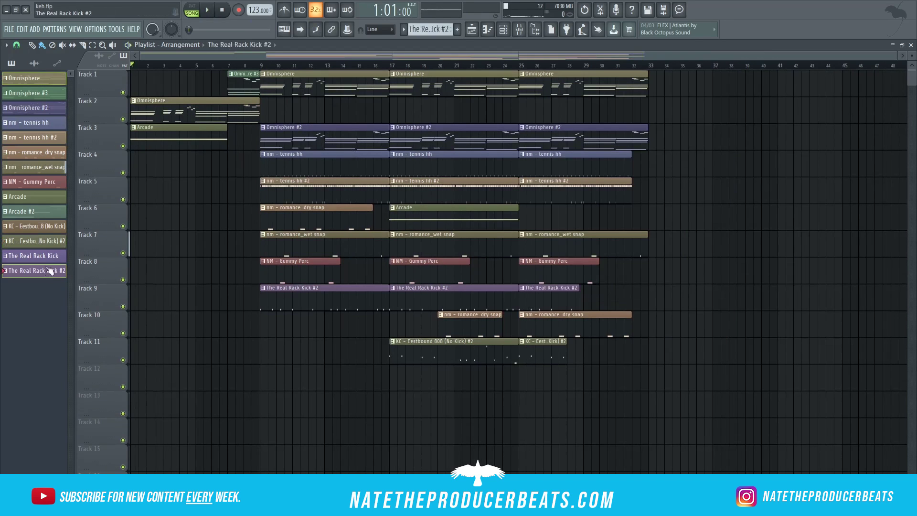
{"action": "left_click", "coordinate": [44, 90]}
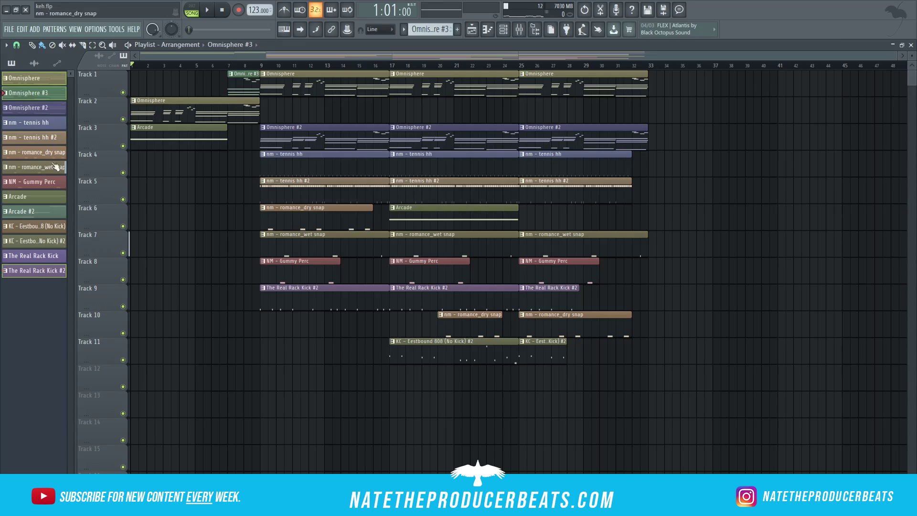
{"action": "left_click", "coordinate": [47, 258]}
{"action": "left_click_drag", "start_coordinate": [34, 134], "coordinate": [653, 88]}
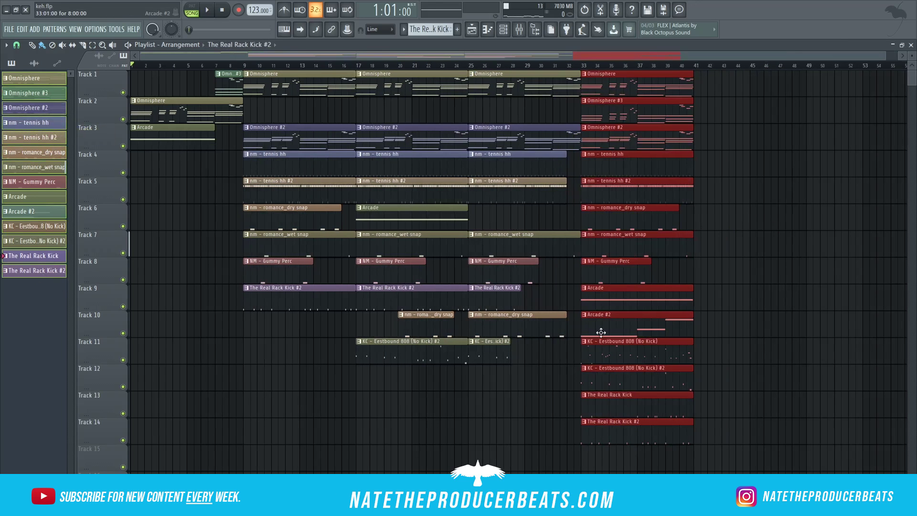
Step: Delete The Real Rack Kick #2 and Eestbound 808 #2 from the bar 33 section and move The Real Rack Kick to Track 12
{"action": "left_click", "coordinate": [778, 290]}
{"action": "left_click", "coordinate": [638, 437]}
{"action": "right_click", "coordinate": [623, 442]}
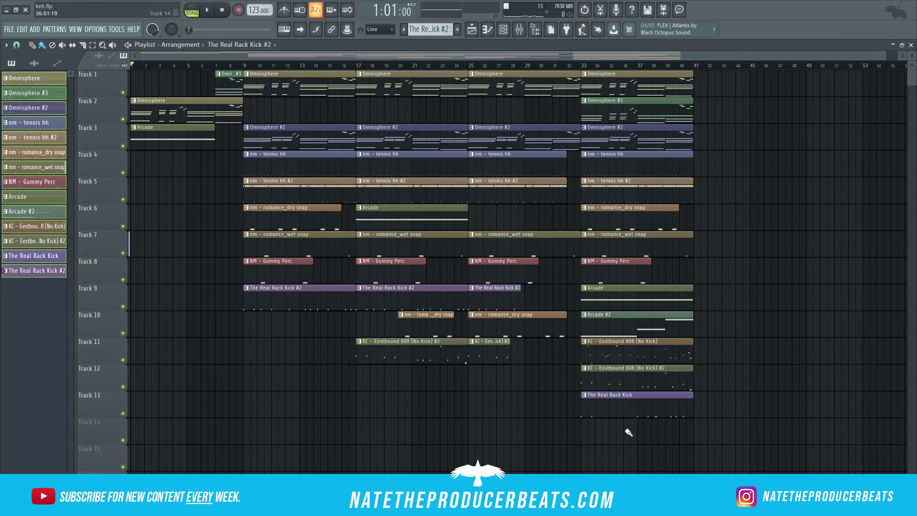
{"action": "right_click", "coordinate": [632, 382]}
{"action": "left_click_drag", "start_coordinate": [630, 387], "coordinate": [631, 375]}
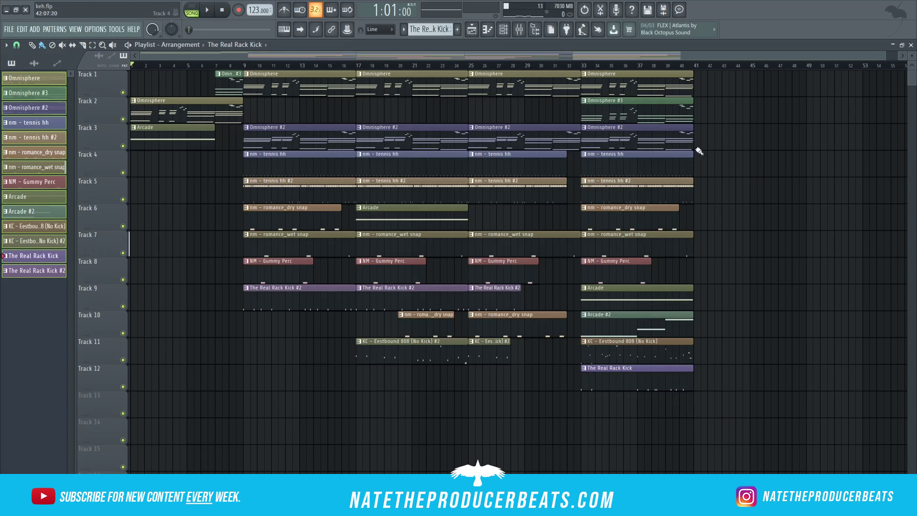
Step: Play from bar 33 and repeat the clips of Tracks 1 to 7 starting at bar 41
{"action": "left_click", "coordinate": [583, 65]}
{"action": "key", "text": "space"}
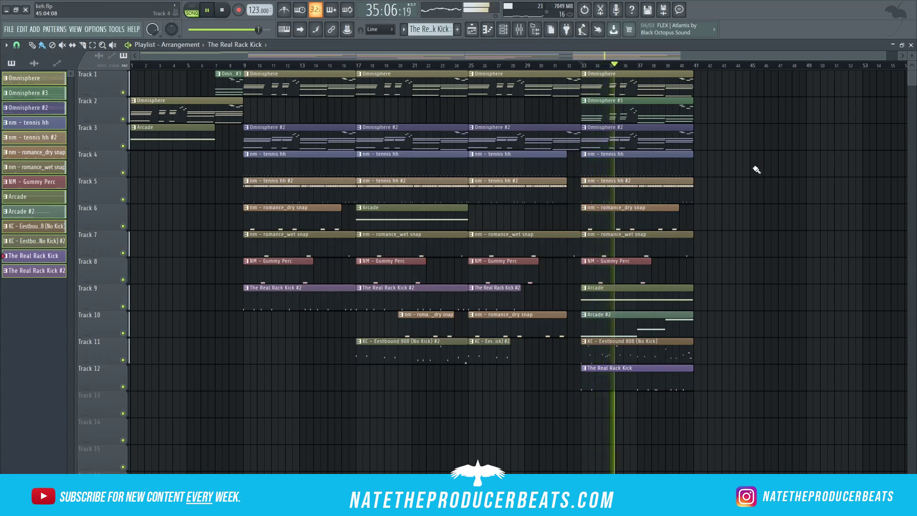
{"action": "left_click_drag", "start_coordinate": [607, 87], "coordinate": [720, 86]}
{"action": "left_click", "coordinate": [720, 113]}
{"action": "left_click", "coordinate": [720, 140]}
{"action": "left_click", "coordinate": [720, 169]}
{"action": "left_click", "coordinate": [720, 193]}
{"action": "left_click", "coordinate": [718, 223]}
{"action": "left_click", "coordinate": [717, 246]}
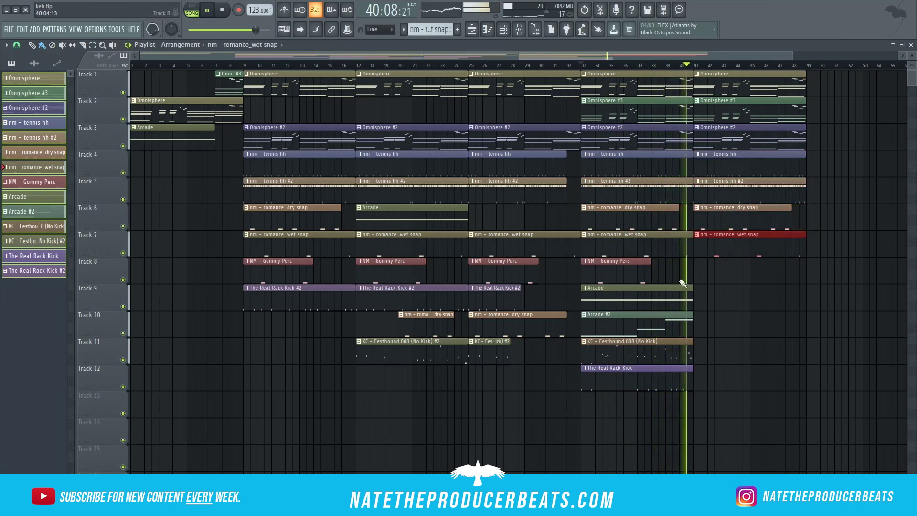
Step: Repeat Arcade, Arcade #2, Eestbound 808 and The Real Rack Kick on Tracks 9 to 12 starting at bar 41
{"action": "left_click", "coordinate": [682, 297]}
{"action": "left_click", "coordinate": [716, 297]}
{"action": "left_click", "coordinate": [678, 331]}
{"action": "left_click", "coordinate": [701, 327]}
{"action": "left_click", "coordinate": [654, 352]}
{"action": "left_click", "coordinate": [701, 352]}
{"action": "left_click", "coordinate": [669, 377]}
{"action": "left_click", "coordinate": [701, 376]}
Step: Stop playback and trim the start of the second Eestbound 808 and The Real Rack Kick clips to bar 42
{"action": "key", "text": "space"}
{"action": "left_click_drag", "start_coordinate": [696, 350], "coordinate": [736, 350]}
{"action": "left_click_drag", "start_coordinate": [694, 370], "coordinate": [737, 371]}
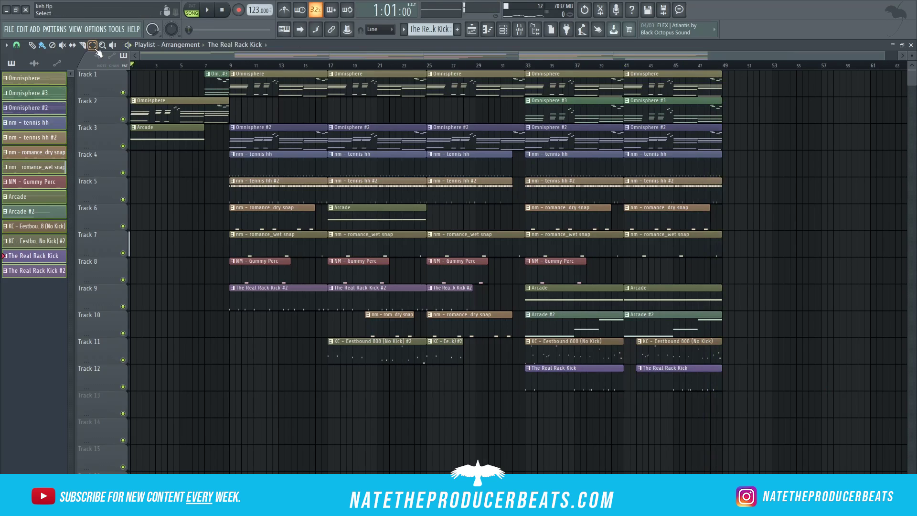
Step: Select all the clips from bar 9 to bar 49 and duplicate them to follow from bar 49
{"action": "left_click_drag", "start_coordinate": [787, 444], "coordinate": [288, 70]}
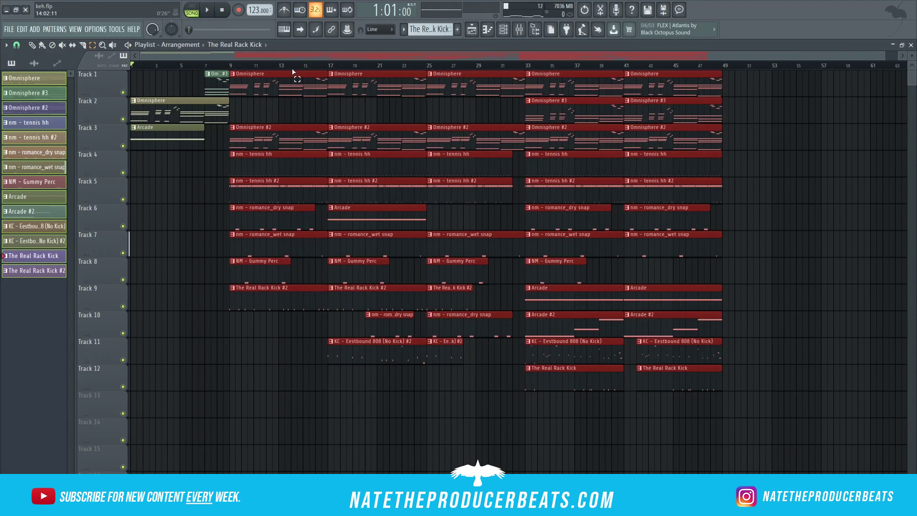
{"action": "key", "text": "ctrl+b"}
{"action": "scroll", "coordinate": [399, 196], "scroll_direction": "down", "scroll_amount": 3}
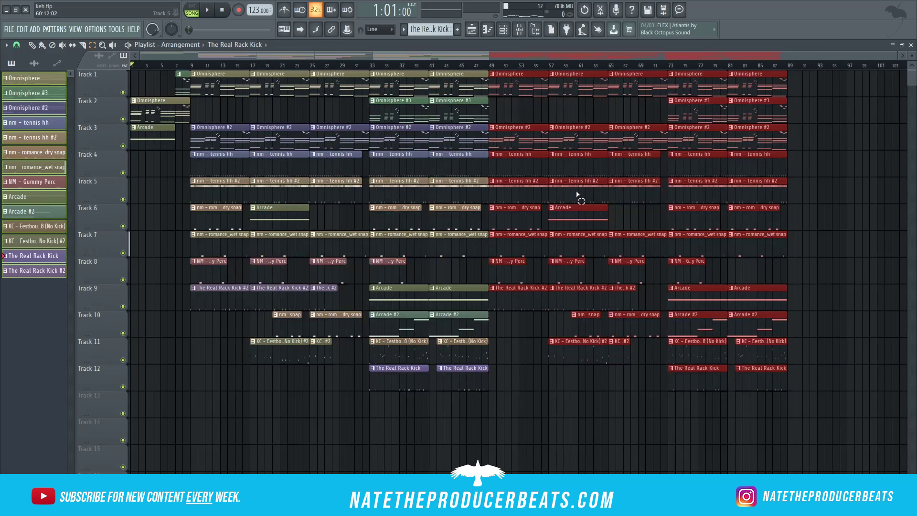
Step: Copy the intro's Omnisphere #3, Omnisphere and Arcade clips on Tracks 1 to 3 toward the end of the arrangement
{"action": "left_click", "coordinate": [818, 110]}
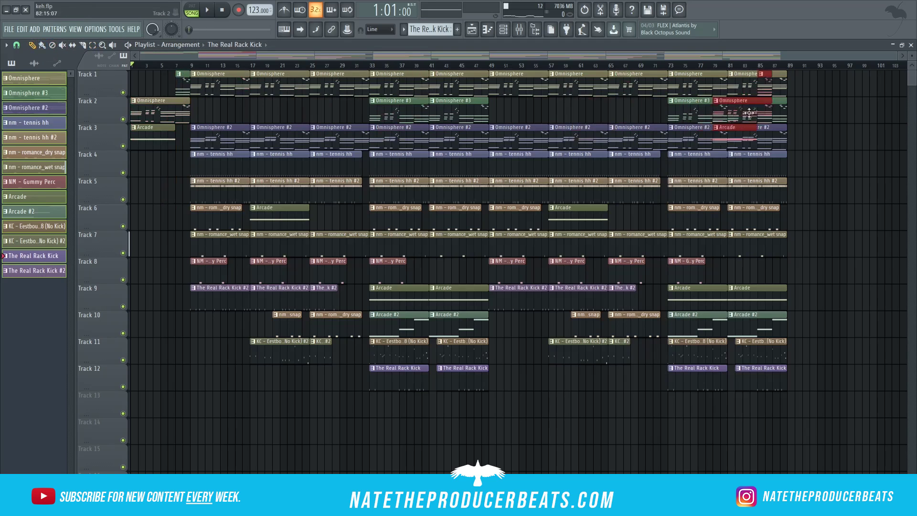
{"action": "scroll", "coordinate": [831, 230], "scroll_direction": "down", "scroll_amount": 1}
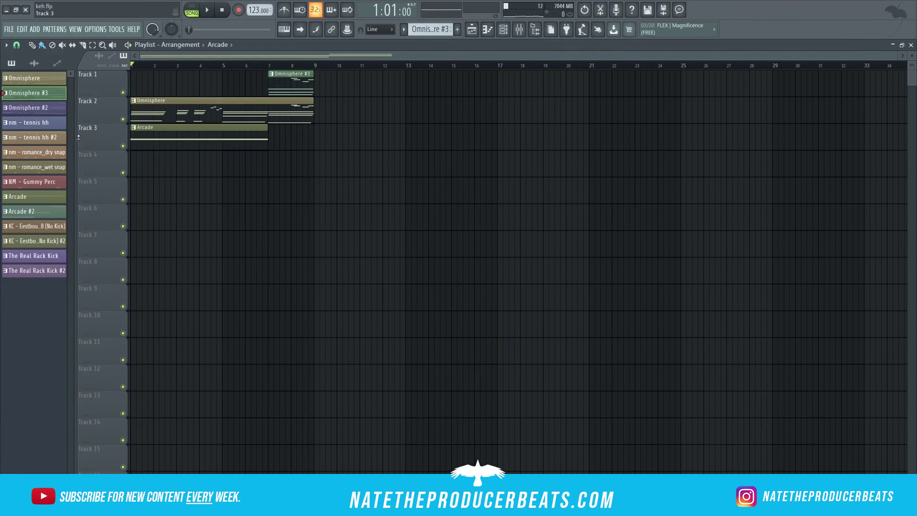
Step: Select all the patterns and place them at bar 9, one per track on Tracks 1 to 14
{"action": "left_click", "coordinate": [43, 273], "text": "shift"}
{"action": "left_click_drag", "start_coordinate": [37, 78], "coordinate": [319, 82]}
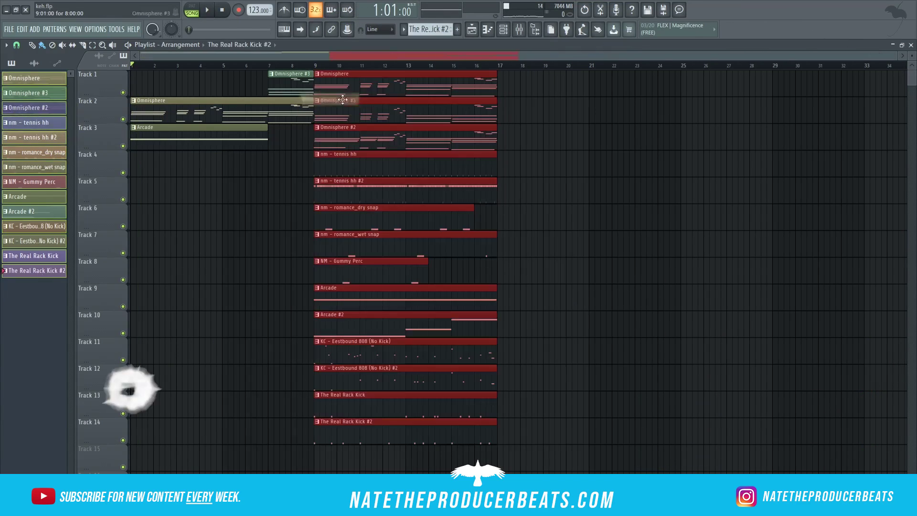
Step: Delete the first Eestbound 808 and The Real Rack Kick clips and move their #2 versions to Tracks 11 and 12 at bar 9
{"action": "right_click", "coordinate": [386, 406]}
{"action": "left_click_drag", "start_coordinate": [385, 423], "coordinate": [402, 352]}
{"action": "right_click", "coordinate": [385, 356]}
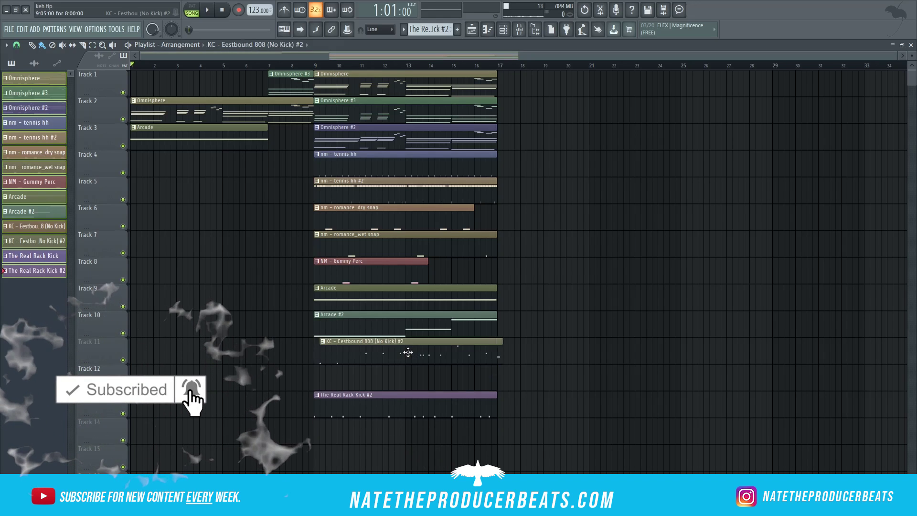
{"action": "left_click_drag", "start_coordinate": [395, 406], "coordinate": [395, 378]}
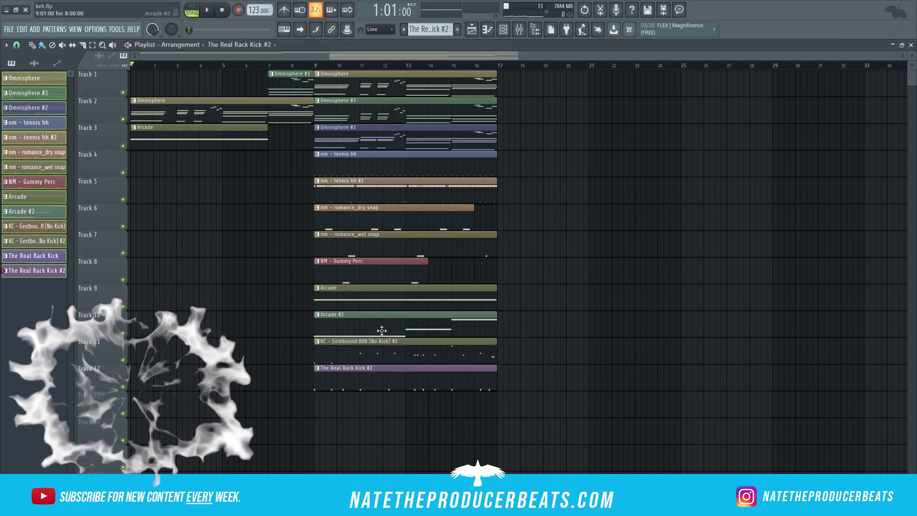
Step: Delete the Omnisphere #3 and nm - tennis hh clips at bar 9 and undo the deletion of the Omnisphere #2 clip
{"action": "right_click", "coordinate": [386, 120]}
{"action": "right_click", "coordinate": [436, 158]}
{"action": "key", "text": "space"}
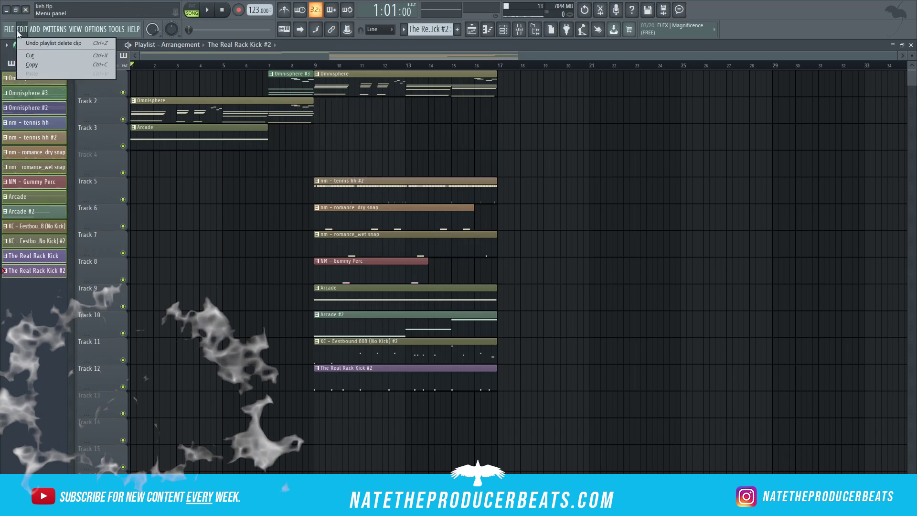
{"action": "key", "text": "space"}
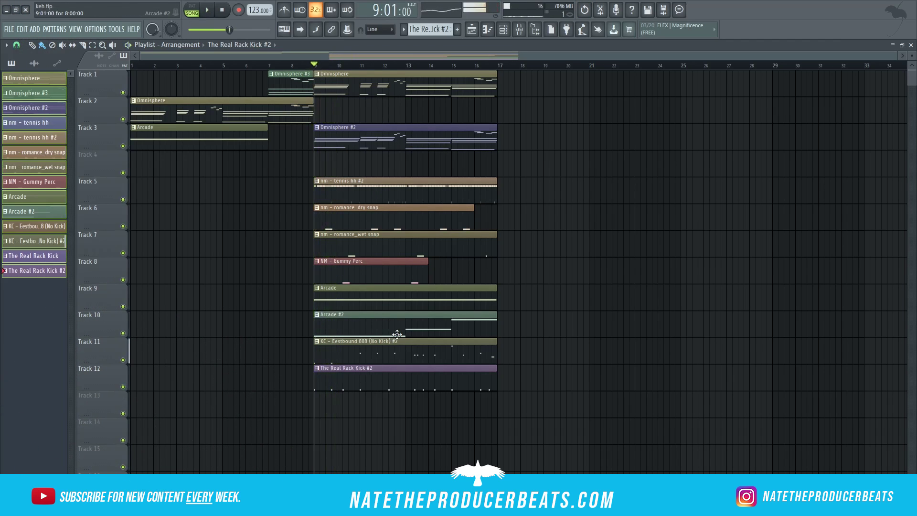
Step: Play from bar 9, deleting the Arcade, Arcade #2 and Eestbound 808 #2 clips there and moving The Real Rack Kick #2 to Track 9
{"action": "left_click", "coordinate": [317, 66]}
{"action": "key", "text": "space"}
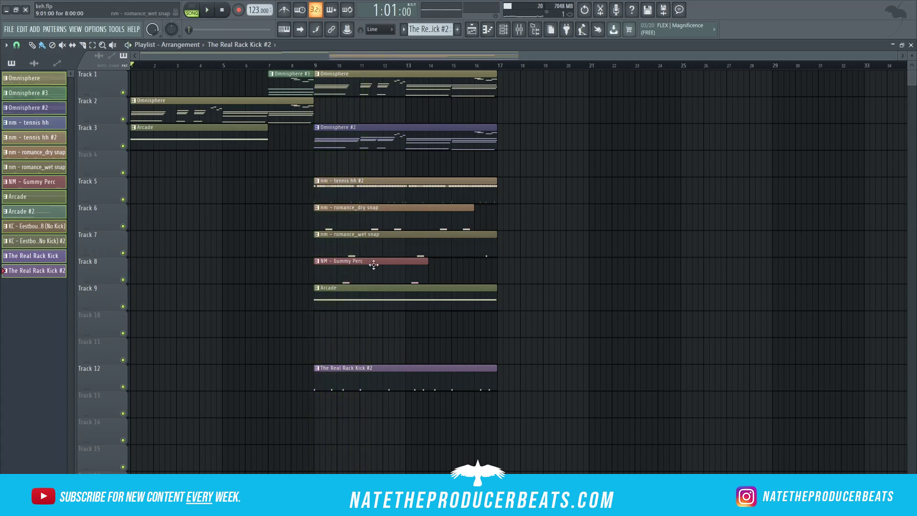
{"action": "left_click", "coordinate": [316, 66]}
{"action": "key", "text": "space"}
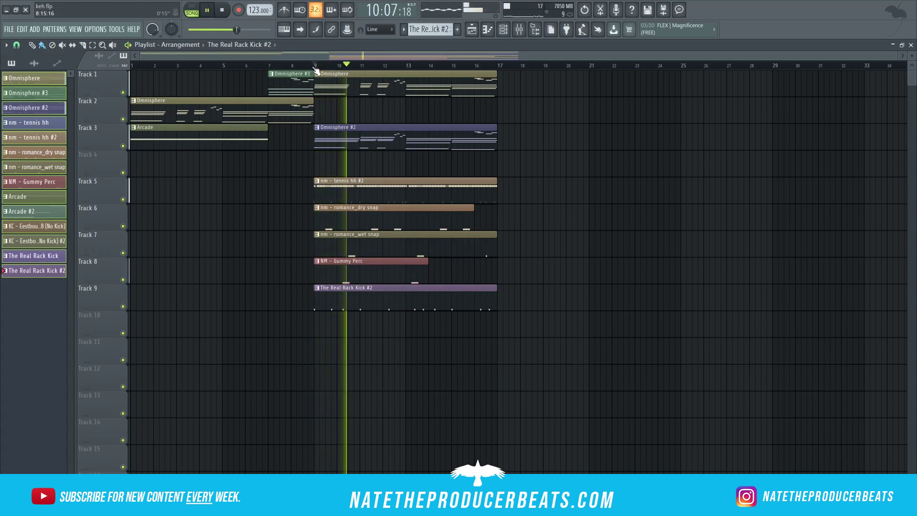
Step: Place the nm - tennis hh pattern on Track 4 at bar 9 and play the section
{"action": "key", "text": "space"}
{"action": "left_click_drag", "start_coordinate": [56, 131], "coordinate": [544, 108]}
{"action": "left_click", "coordinate": [16, 9]}
{"action": "left_click", "coordinate": [26, 20]}
{"action": "left_click", "coordinate": [22, 29]}
{"action": "left_click", "coordinate": [44, 43]}
{"action": "left_click", "coordinate": [38, 123]}
{"action": "left_click_drag", "start_coordinate": [36, 123], "coordinate": [316, 161]}
{"action": "key", "text": "space"}
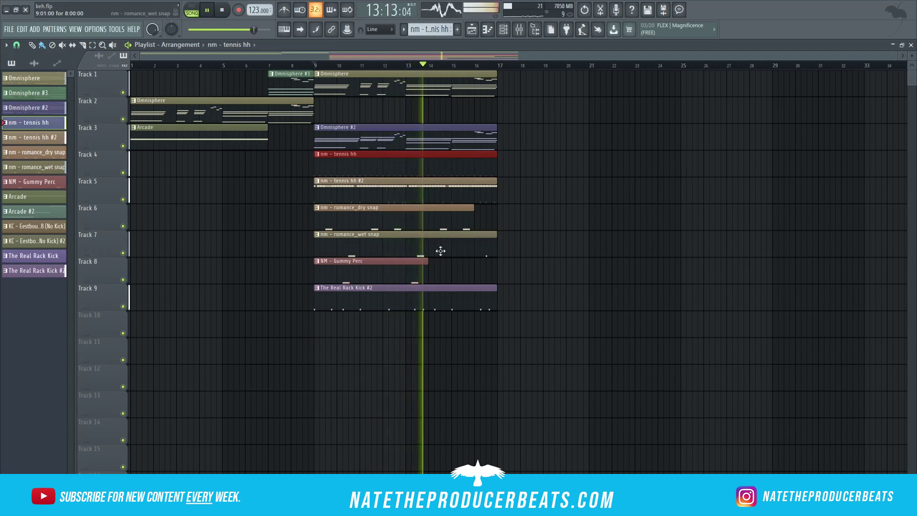
Step: Repeat the Omnisphere, Omnisphere #2, nm - tennis hh and nm - tennis hh #2 clips at bar 17
{"action": "left_click", "coordinate": [424, 90]}
{"action": "left_click_drag", "start_coordinate": [506, 88], "coordinate": [500, 90]}
{"action": "left_click", "coordinate": [486, 136]}
{"action": "left_click_drag", "start_coordinate": [513, 136], "coordinate": [499, 165]}
{"action": "left_click", "coordinate": [491, 160]}
{"action": "key", "text": "space"}
{"action": "left_click", "coordinate": [485, 195]}
{"action": "left_click", "coordinate": [506, 194]}
Step: Place Arcade on Track 6 at bar 17 and repeat romance_wet snap, Gummy Perc and The Real Rack Kick #2 on Tracks 7 to 9
{"action": "left_click_drag", "start_coordinate": [39, 202], "coordinate": [540, 213]}
{"action": "left_click_drag", "start_coordinate": [348, 242], "coordinate": [532, 246], "text": "shift"}
{"action": "left_click_drag", "start_coordinate": [348, 270], "coordinate": [532, 272], "text": "shift"}
{"action": "left_click_drag", "start_coordinate": [334, 298], "coordinate": [517, 298], "text": "shift"}
Step: Play the arrangement from bar 17 and from bar 9 to compare the two sections
{"action": "left_click", "coordinate": [499, 65]}
{"action": "key", "text": "space"}
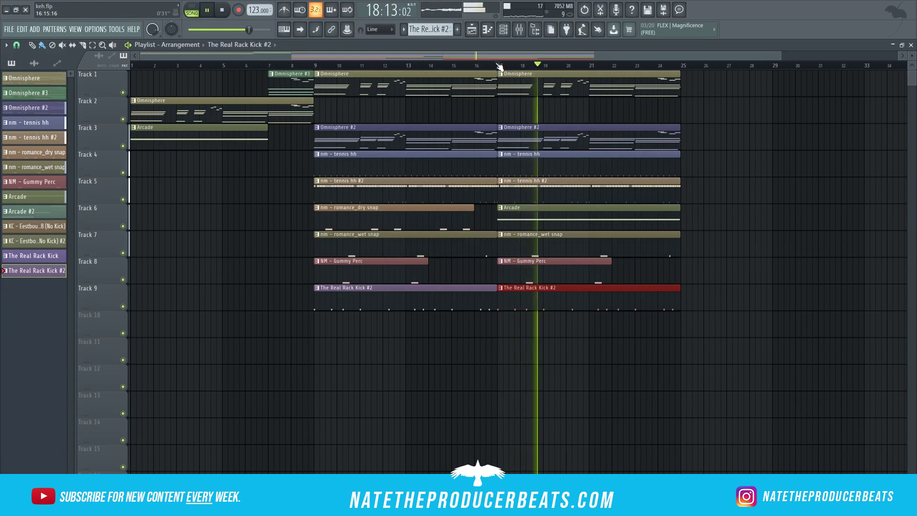
{"action": "left_click", "coordinate": [501, 66]}
{"action": "key", "text": "space"}
{"action": "left_click", "coordinate": [315, 66]}
{"action": "key", "text": "space"}
Step: Place nm - romance_dry snap on Track 10 trimmed to bars 20 to 24, and audition it from bar 17
{"action": "key", "text": "space"}
{"action": "left_click", "coordinate": [500, 66]}
{"action": "key", "text": "space"}
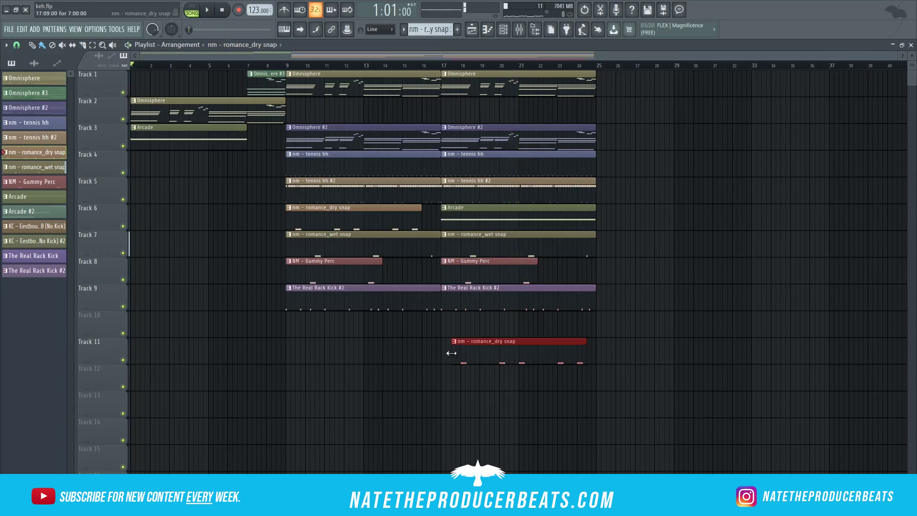
{"action": "key", "text": "space"}
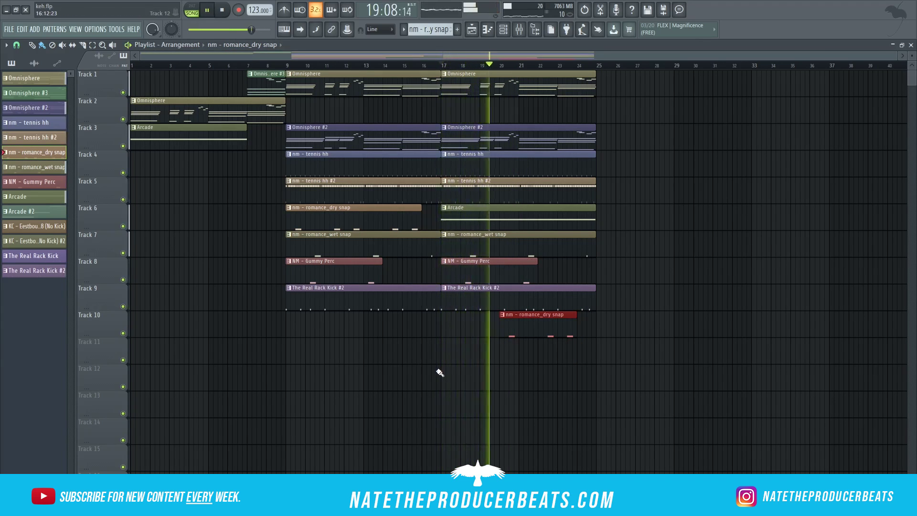
{"action": "left_click", "coordinate": [229, 13]}
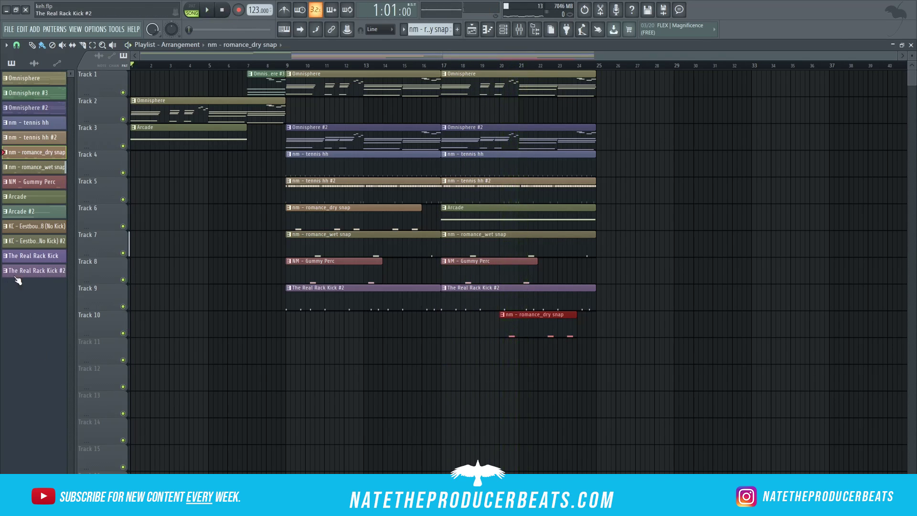
{"action": "left_click_drag", "start_coordinate": [34, 270], "coordinate": [448, 377]}
{"action": "left_click_drag", "start_coordinate": [483, 369], "coordinate": [478, 346]}
{"action": "left_click", "coordinate": [442, 65]}
{"action": "key", "text": "space"}
{"action": "key", "text": "space"}
{"action": "right_click", "coordinate": [452, 343]}
Step: Place KC - Eestbound 808 (No Kick) #2 on Track 11 at bar 17 and play the section through
{"action": "left_click_drag", "start_coordinate": [49, 249], "coordinate": [454, 362]}
{"action": "left_click", "coordinate": [436, 65]}
{"action": "key", "text": "space"}
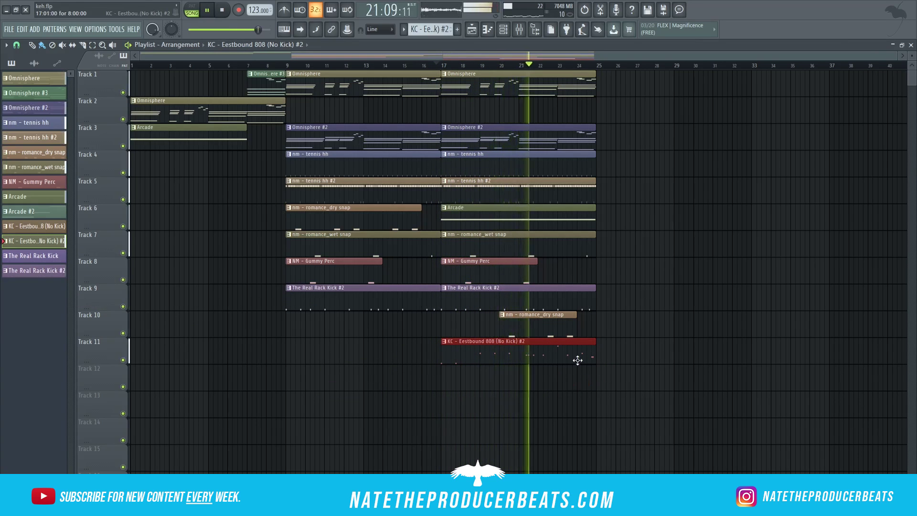
{"action": "double_click", "coordinate": [596, 354]}
{"action": "key", "text": "Escape"}
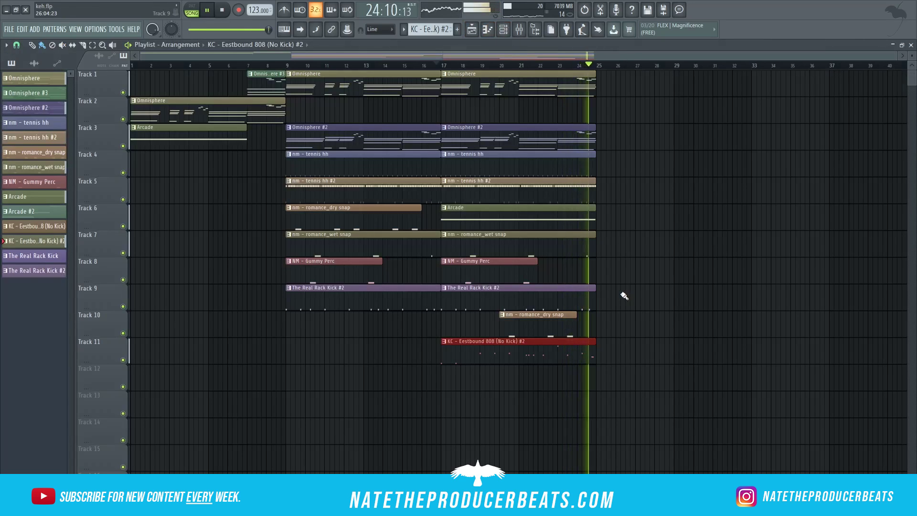
{"action": "key", "text": "space"}
Step: In the piano roll of KC - Eestbound 808 (No Kick) #2, delete the notes in the middle of bars 4 and 5
{"action": "left_click", "coordinate": [503, 29]}
{"action": "right_click", "coordinate": [234, 322]}
{"action": "left_click", "coordinate": [280, 323]}
{"action": "key", "text": "space"}
{"action": "key", "text": "space"}
{"action": "key", "text": "space"}
{"action": "right_click", "coordinate": [292, 198]}
{"action": "right_click", "coordinate": [365, 216]}
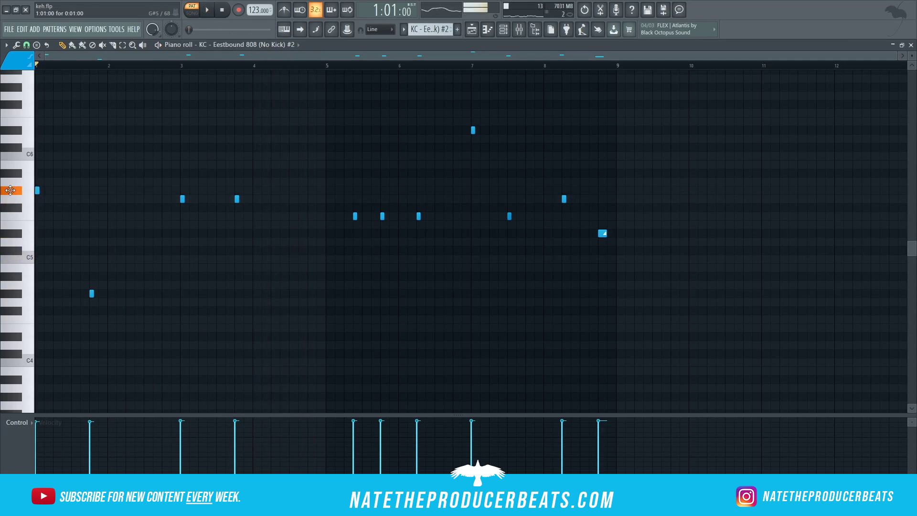
Step: Raise the 808 pattern's second note to G#5 and return to the playlist
{"action": "key", "text": "space"}
{"action": "right_click", "coordinate": [92, 293]}
{"action": "left_click", "coordinate": [478, 31]}
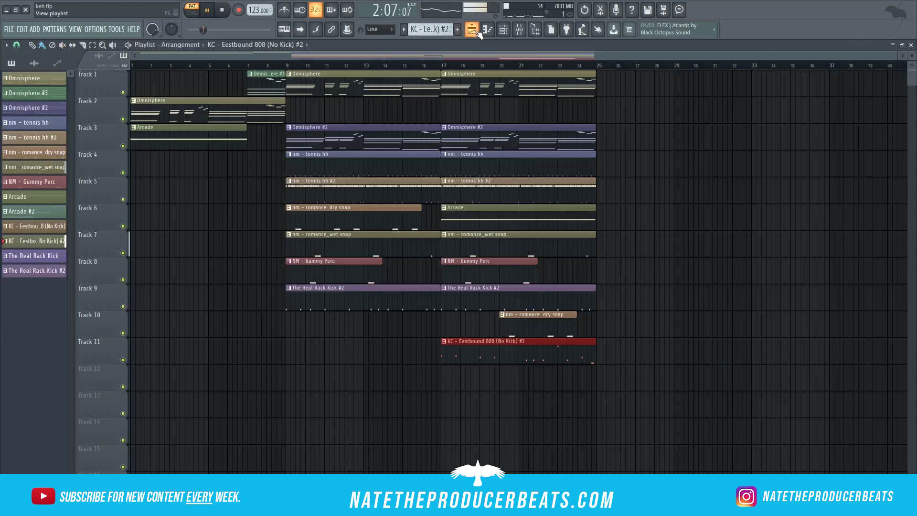
Step: Lower the volume of the KC - Eestbound 808 (No Kick) #2 channel to 24% in the channel rack and return to the playlist
{"action": "key", "text": "F9"}
{"action": "key", "text": "F7"}
{"action": "key", "text": "F6"}
{"action": "left_click_drag", "start_coordinate": [188, 322], "coordinate": [189, 334]}
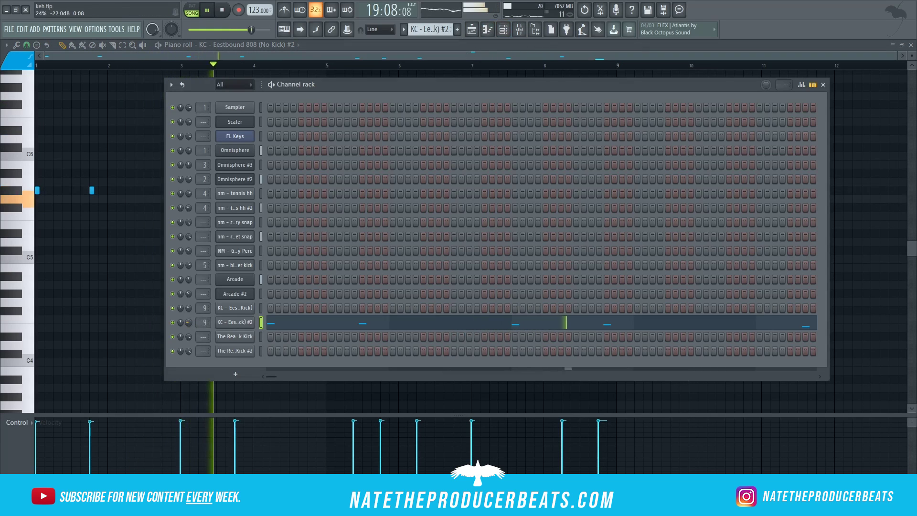
{"action": "key", "text": "F5"}
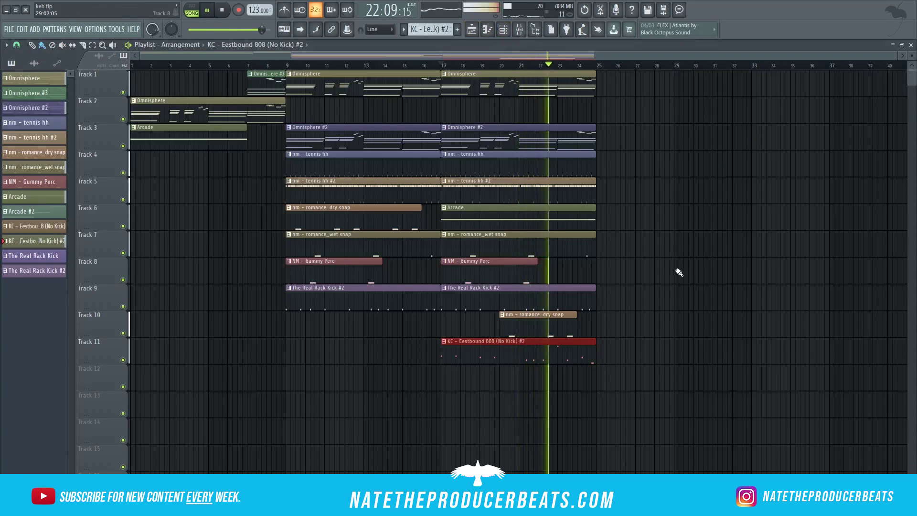
Step: Stop playback and repeat the Omnisphere, Omnisphere #2 and KC - Eestbound 808 #2 clips from bar 25
{"action": "left_click", "coordinate": [601, 357]}
{"action": "right_click", "coordinate": [601, 358]}
{"action": "left_click", "coordinate": [540, 73]}
{"action": "left_click", "coordinate": [224, 10]}
{"action": "left_click", "coordinate": [225, 9]}
{"action": "left_click_drag", "start_coordinate": [243, 30], "coordinate": [189, 30]}
{"action": "left_click_drag", "start_coordinate": [470, 89], "coordinate": [625, 89]}
{"action": "left_click_drag", "start_coordinate": [474, 143], "coordinate": [630, 142]}
{"action": "left_click_drag", "start_coordinate": [508, 358], "coordinate": [668, 358]}
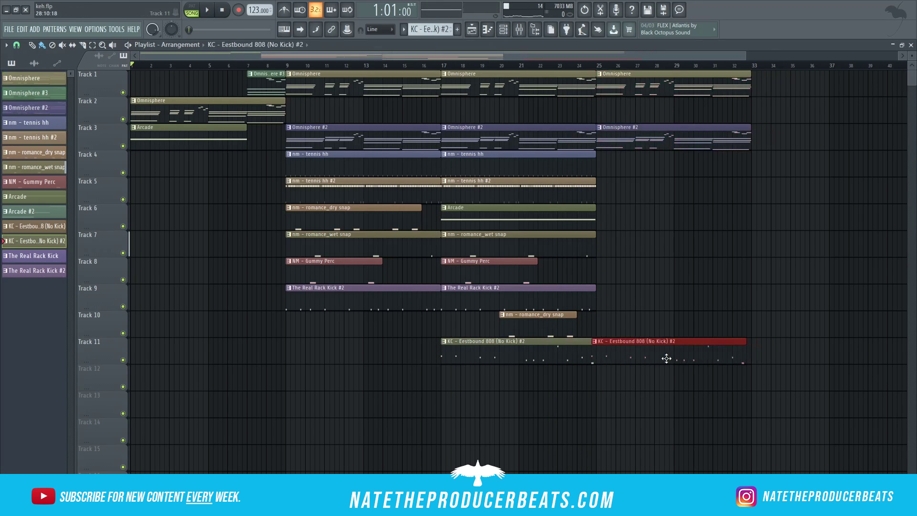
Step: Repeat The Real Rack Kick #2, romance_dry snap, Gummy Perc, romance_wet snap and Arcade at bar 25 on Tracks 6 to 10
{"action": "left_click", "coordinate": [598, 294]}
{"action": "left_click", "coordinate": [573, 316]}
{"action": "left_click", "coordinate": [604, 323]}
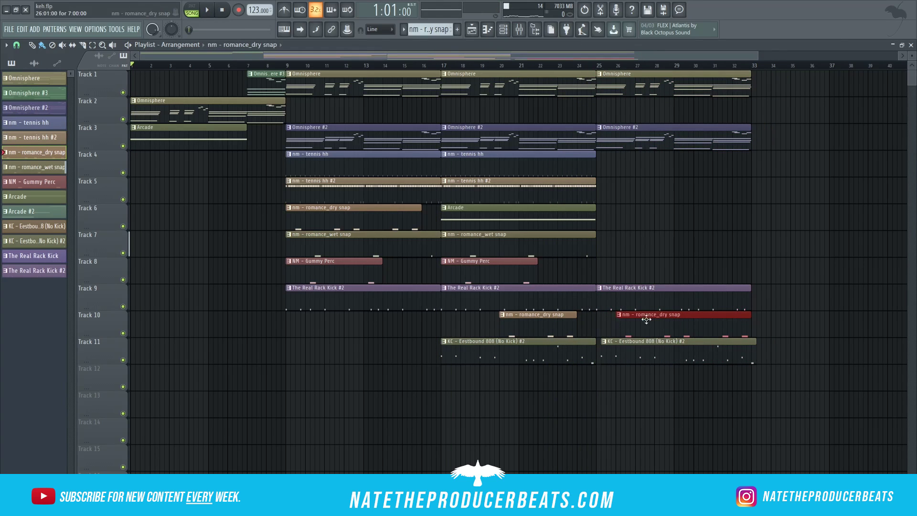
{"action": "left_click", "coordinate": [601, 218]}
Step: Repeat nm - tennis hh #2 and nm - tennis hh at bar 25 and delete the Arcade clip from Track 6 there
{"action": "left_click", "coordinate": [569, 190]}
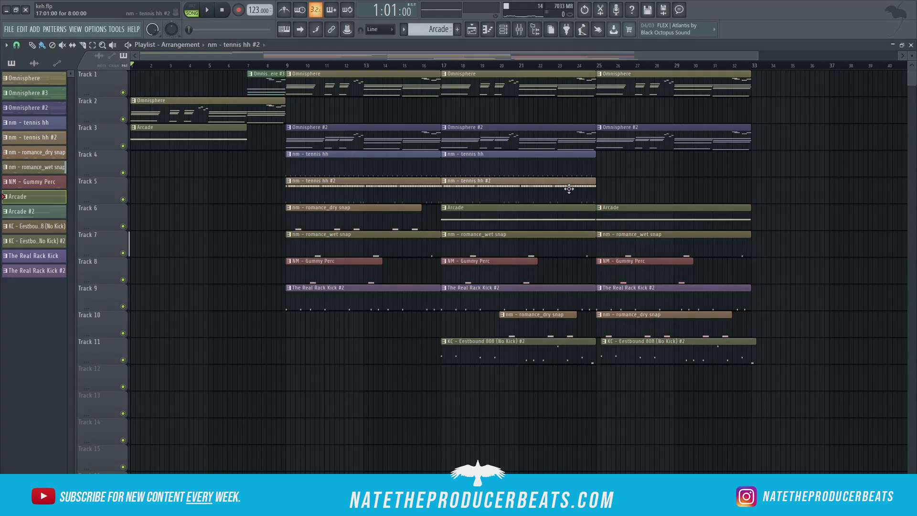
{"action": "left_click", "coordinate": [597, 187]}
{"action": "left_click", "coordinate": [581, 164]}
{"action": "left_click_drag", "start_coordinate": [616, 163], "coordinate": [598, 163]}
{"action": "right_click", "coordinate": [636, 213]}
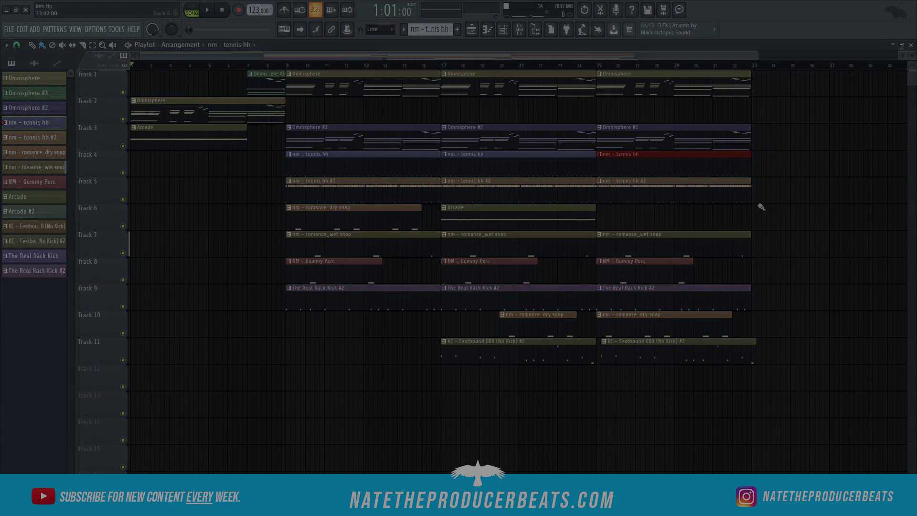
Step: Shorten the bar 25 clips of KC - Eestbound 808 #2 and The Real Rack Kick #2 to end around bar 29
{"action": "left_click_drag", "start_coordinate": [754, 356], "coordinate": [672, 360]}
{"action": "left_click_drag", "start_coordinate": [750, 299], "coordinate": [669, 306]}
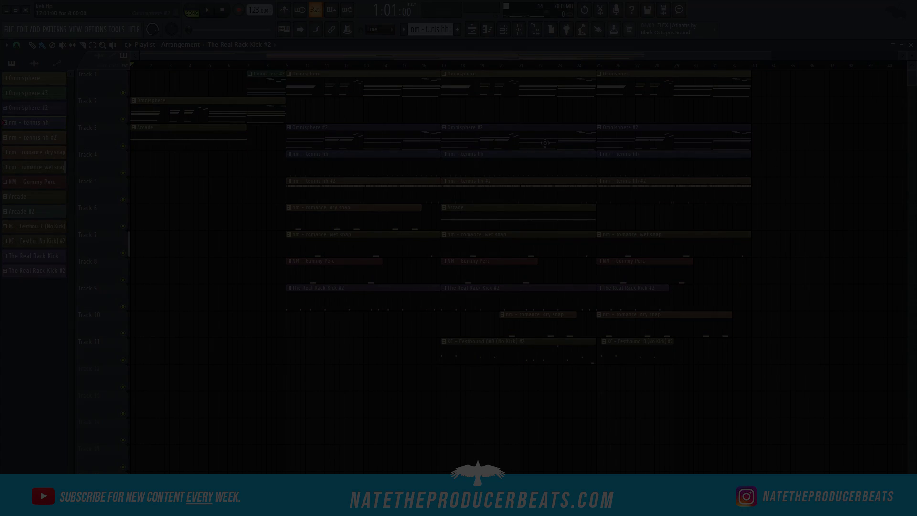